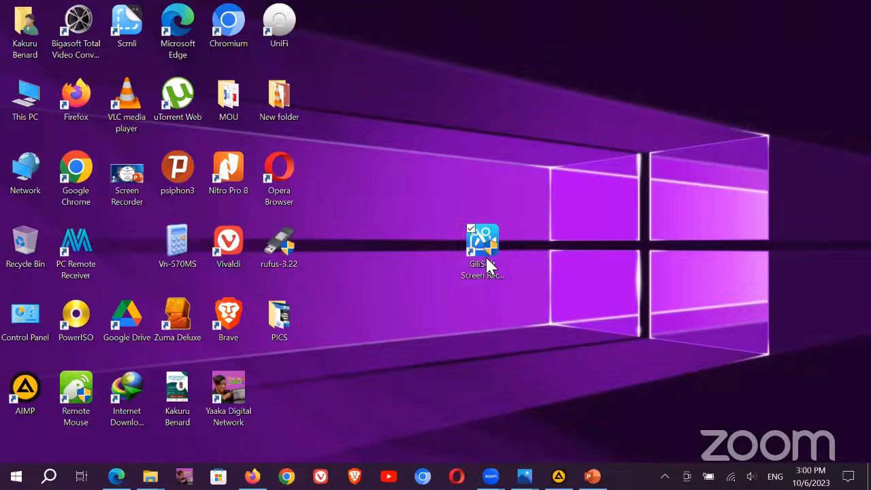
Step: Launch GiliSoft Screen Recorder Pro from its desktop shortcut and nudge the window right
double_click(485, 255)
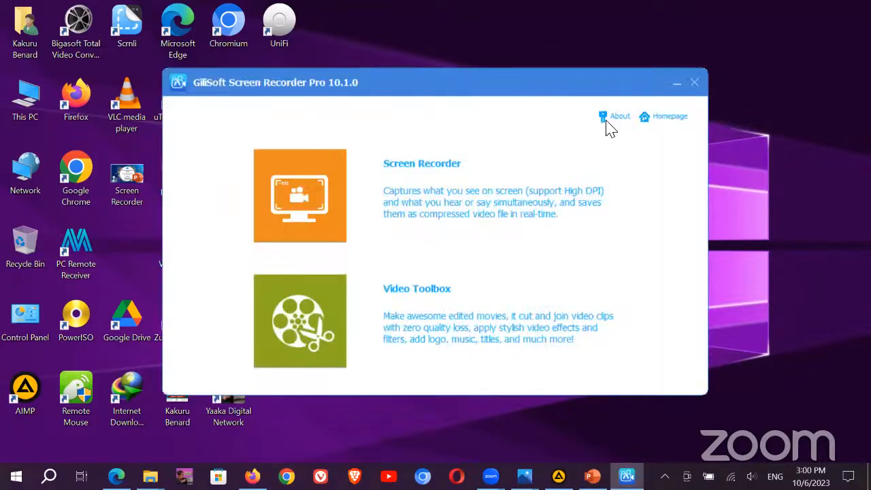
left_click_drag(645, 91, 690, 94)
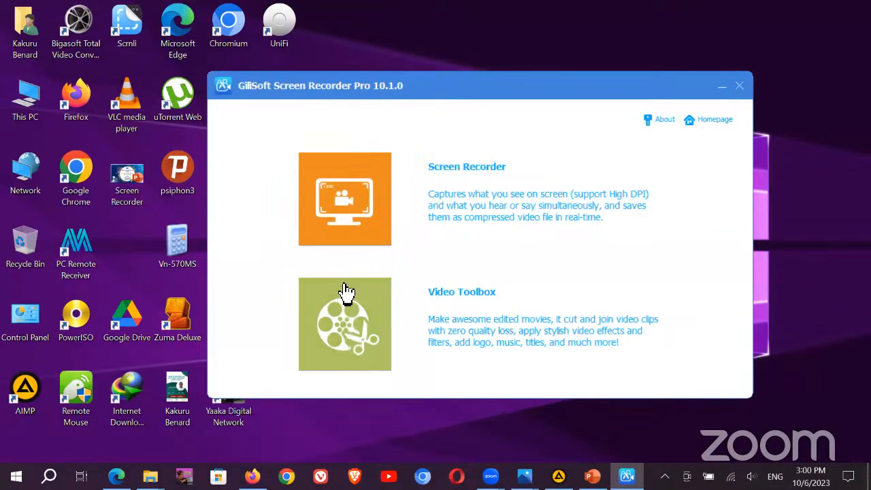
Step: Open the Screen Recorder, check the webcam list without changing it, and close the webcam overlay
left_click(347, 202)
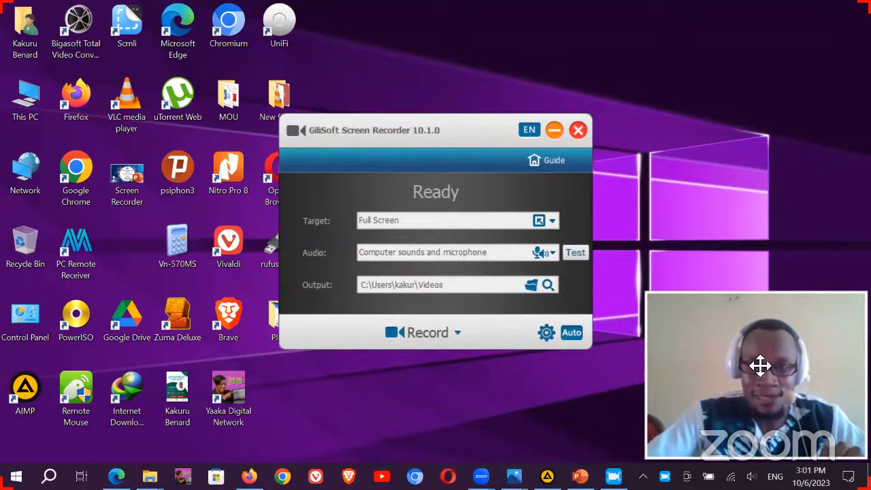
mouse_move(778, 384)
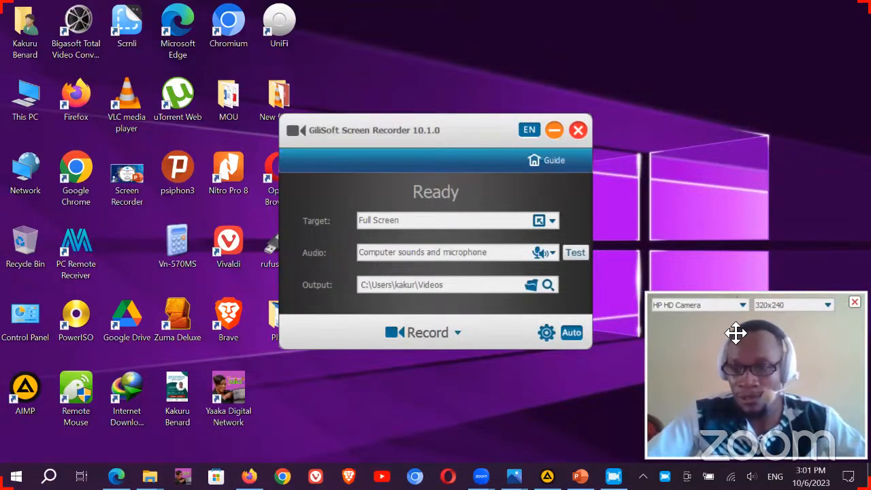
left_click(743, 303)
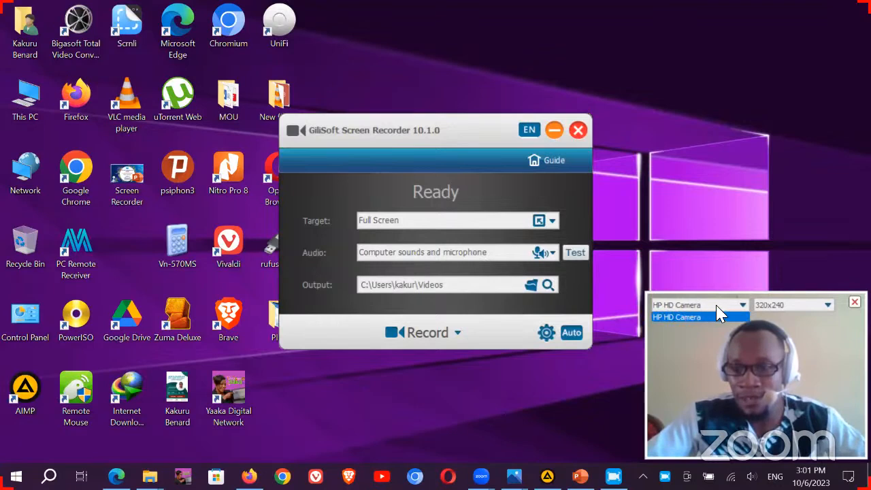
left_click(737, 306)
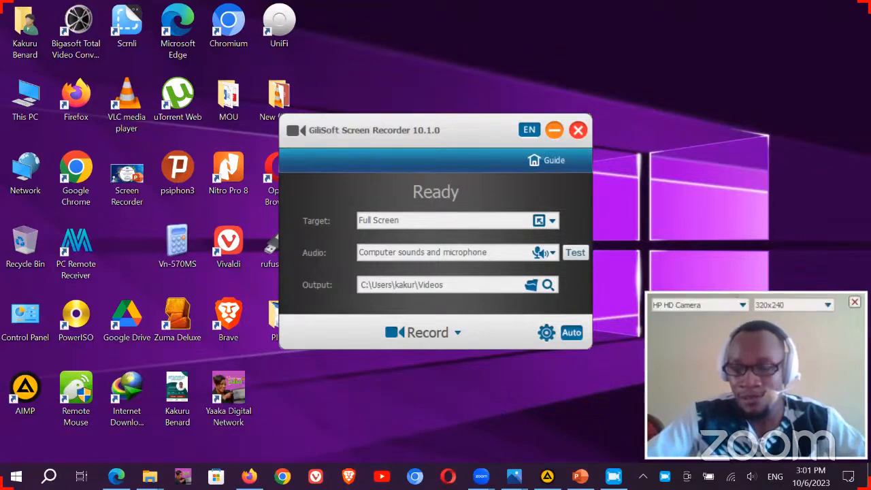
left_click(855, 304)
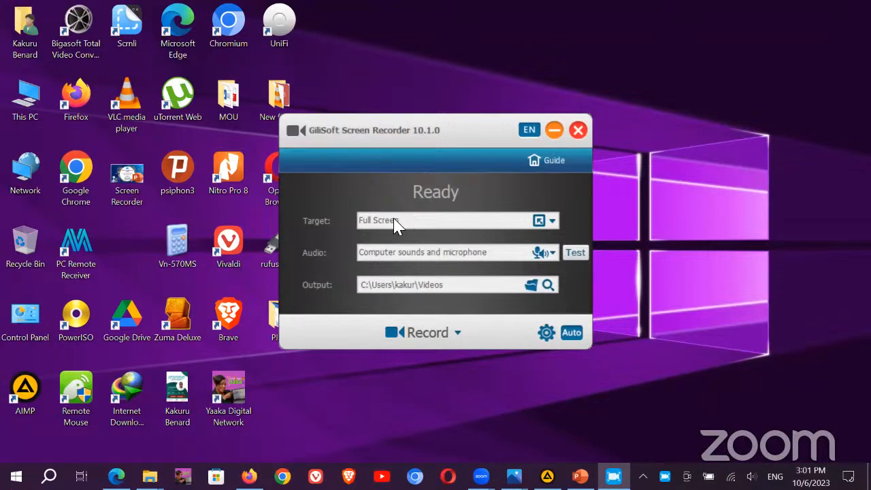
Step: Switch the recording target to Camera@HP HD Camera, then back to Full Screen
left_click(552, 222)
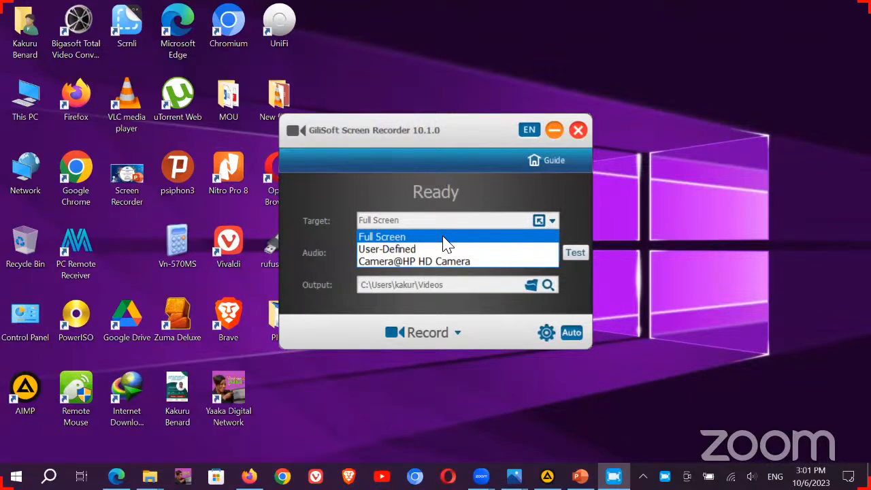
left_click(407, 263)
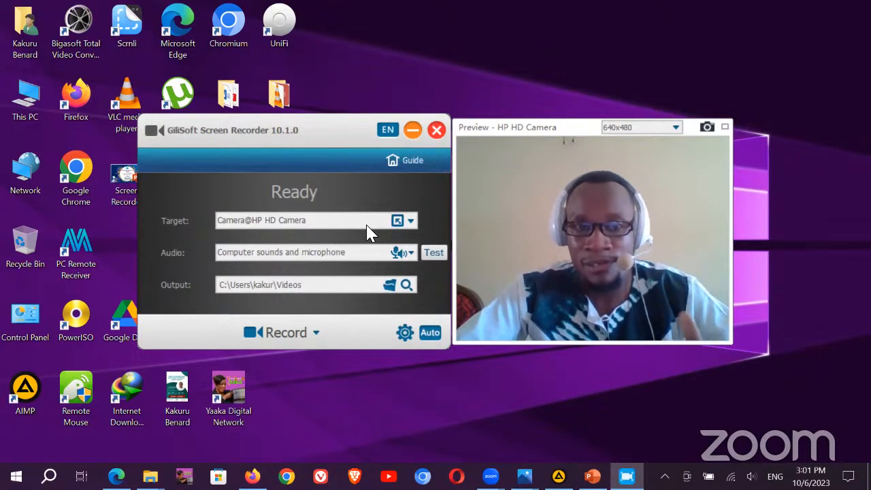
left_click(411, 221)
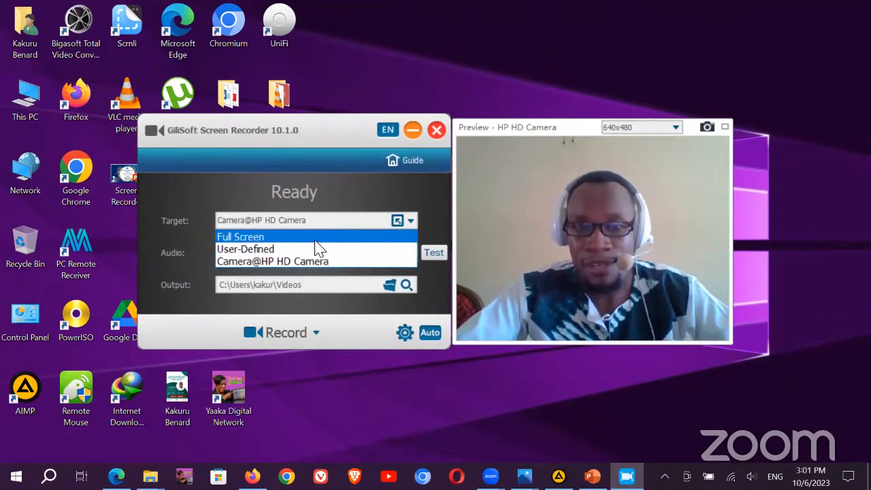
left_click(259, 237)
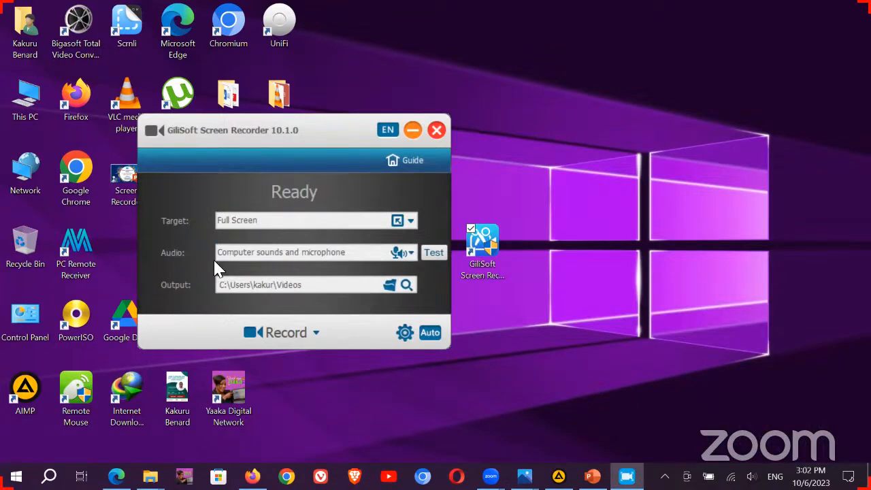
left_click(410, 253)
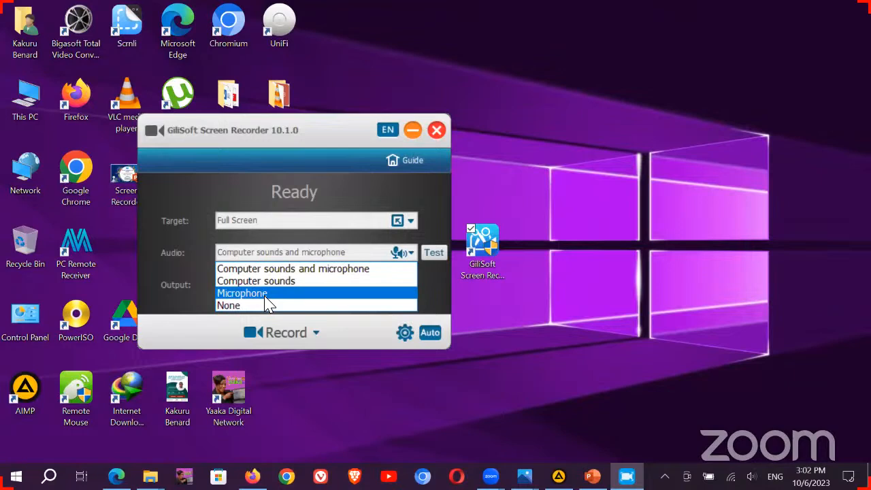
left_click(207, 242)
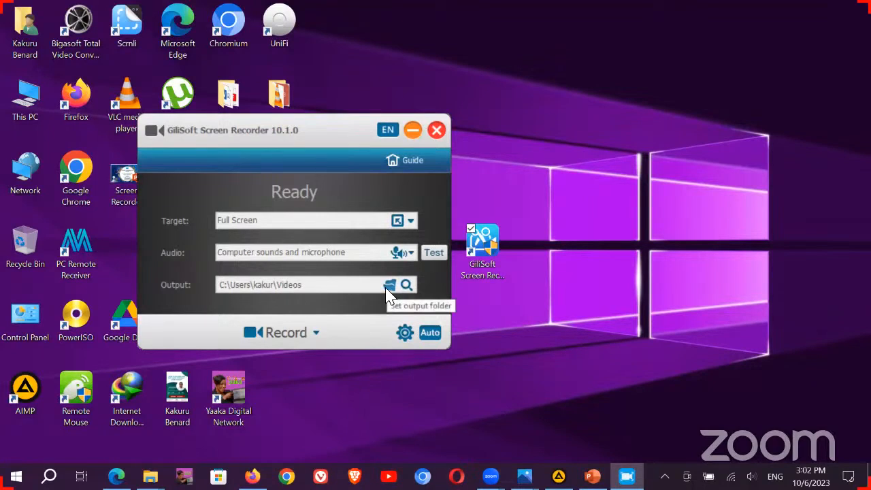
Step: Create a new desktop folder named 'Output'
right_click(672, 237)
mouse_move(627, 333)
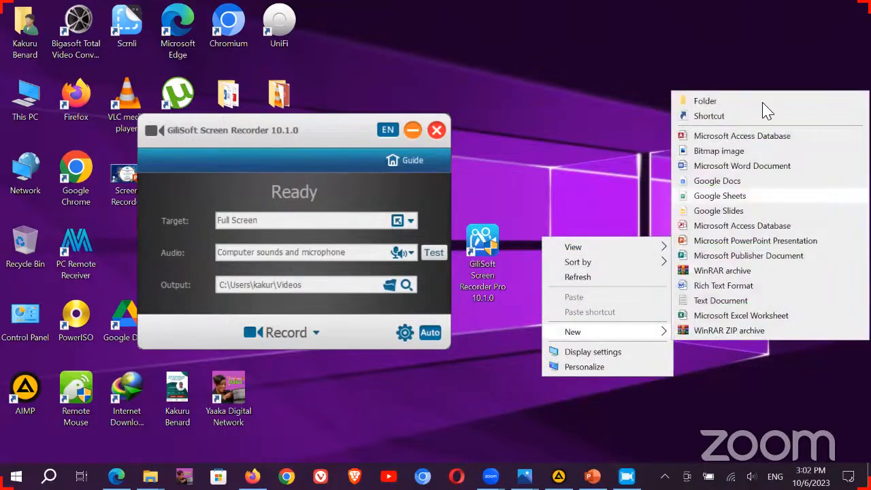
left_click(762, 105)
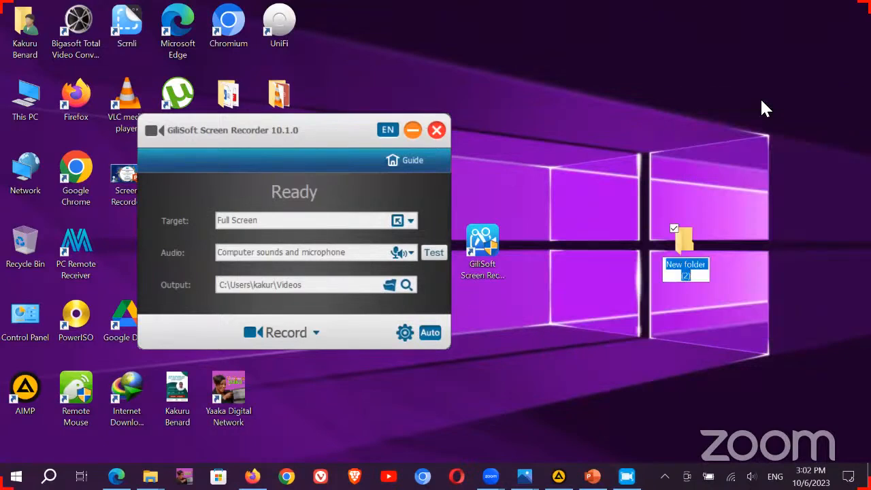
type("Out")
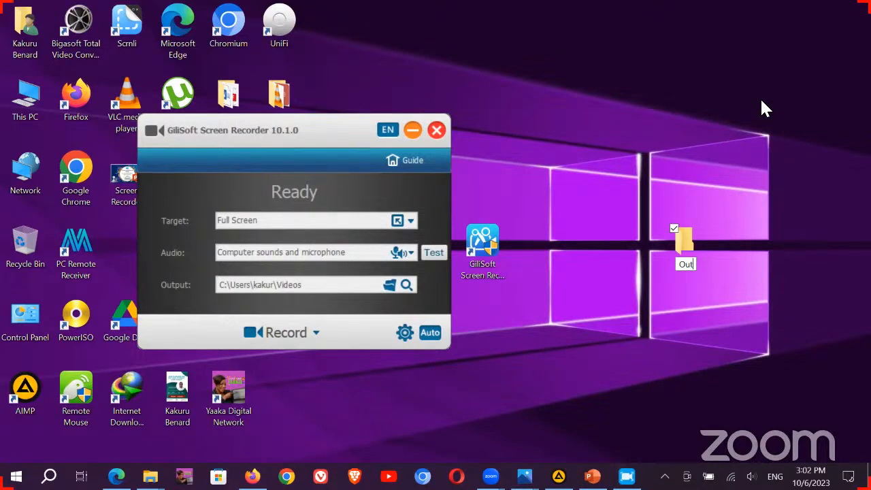
type("put")
key("Return")
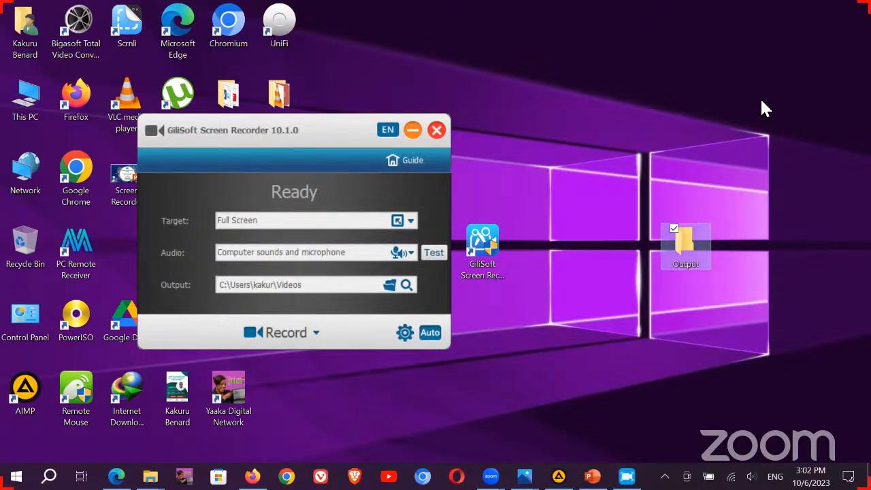
Step: Set the recording save location to Desktop\Output, then change it back to the Videos folder
left_click(390, 286)
double_click(196, 211)
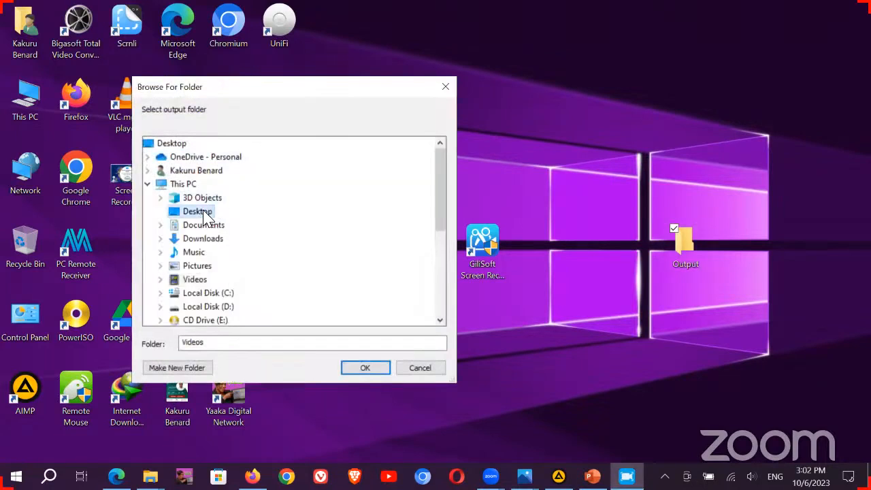
left_click(207, 253)
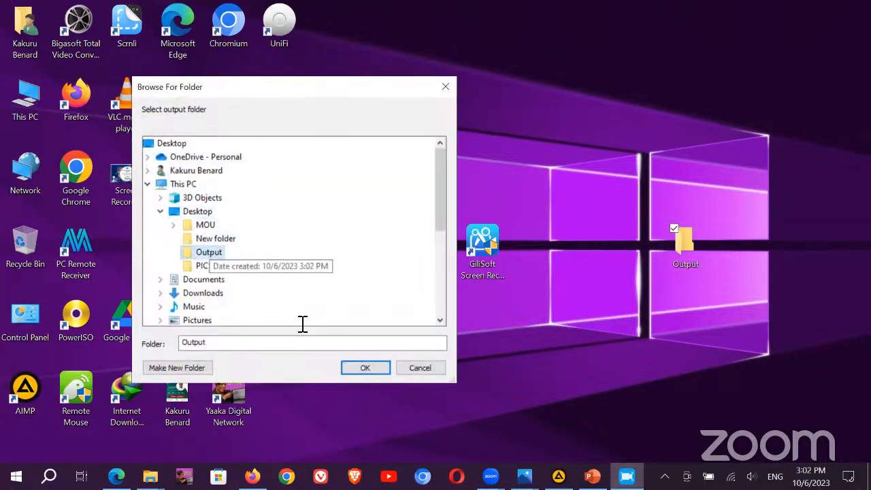
left_click(366, 368)
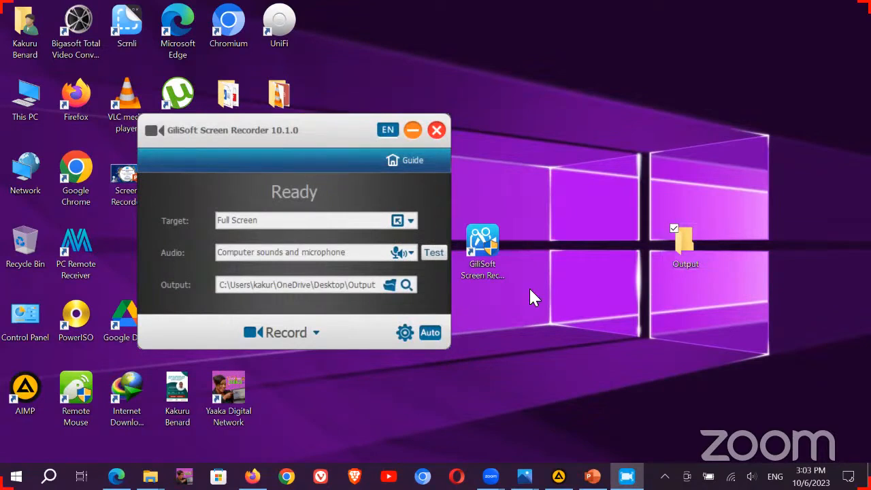
left_click(390, 286)
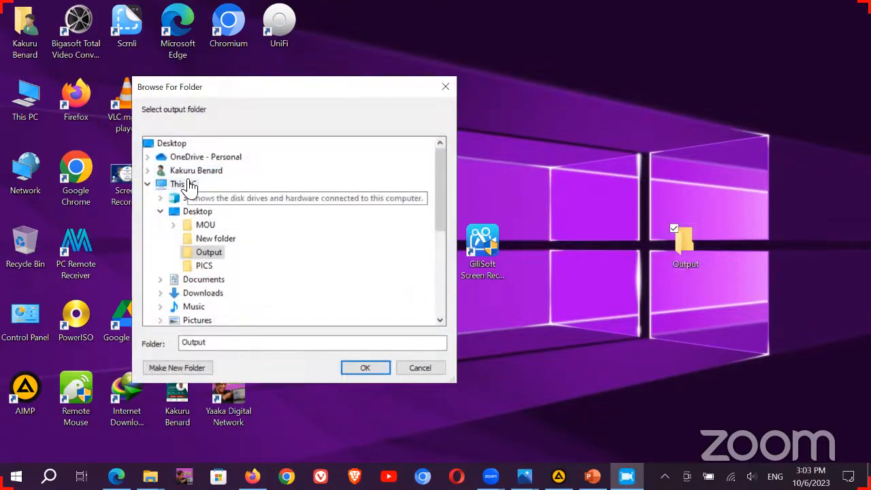
scroll(193, 249, "down", 2)
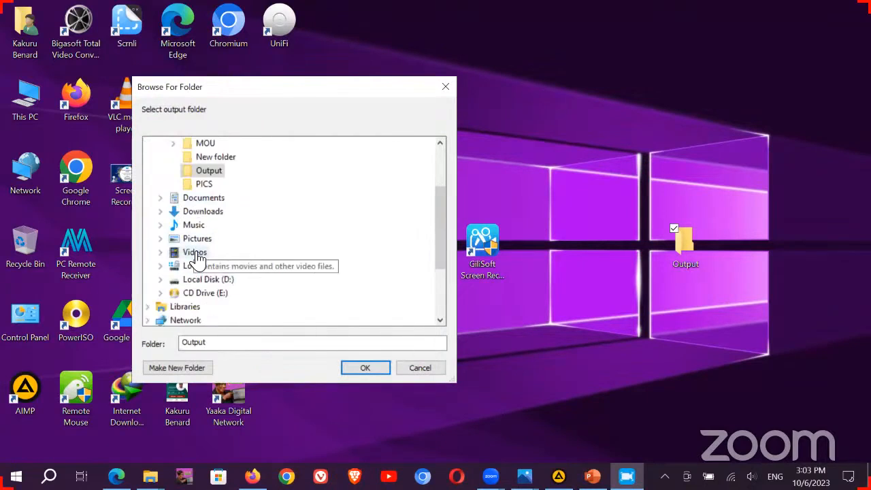
left_click(195, 253)
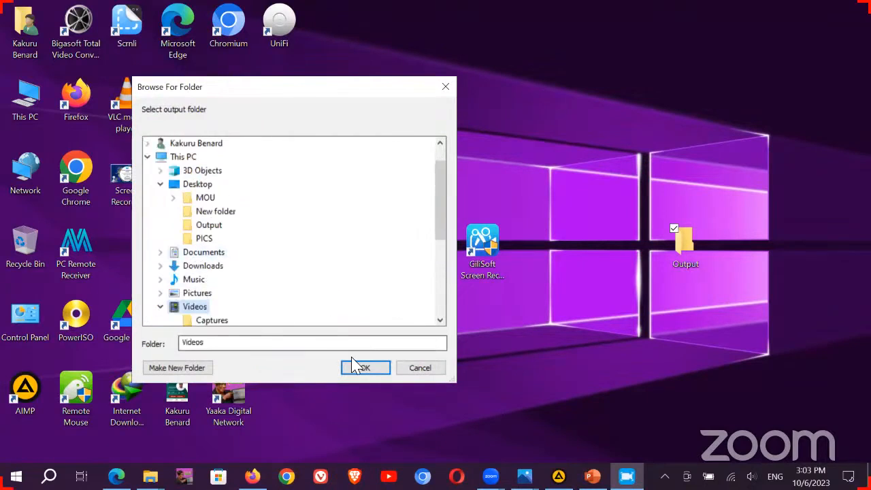
left_click(364, 370)
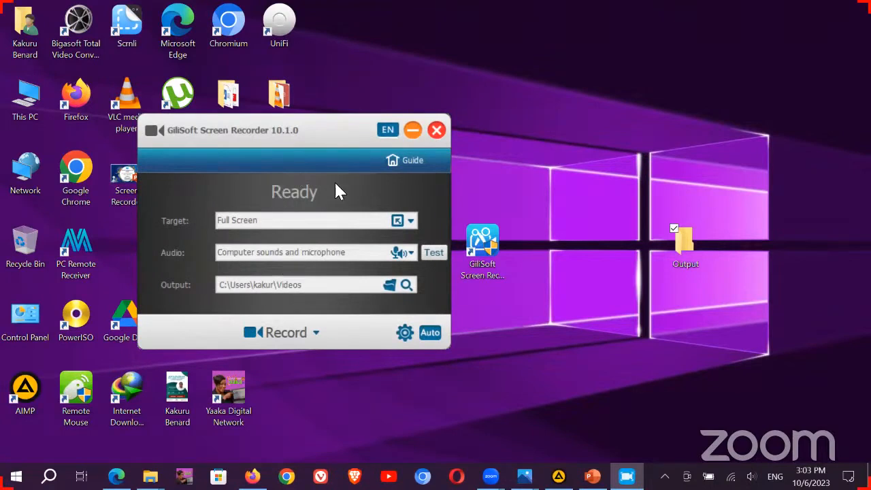
Step: Keep English as the interface language and screenshot the upper-left desktop area with Take Screenshot
left_click(388, 133)
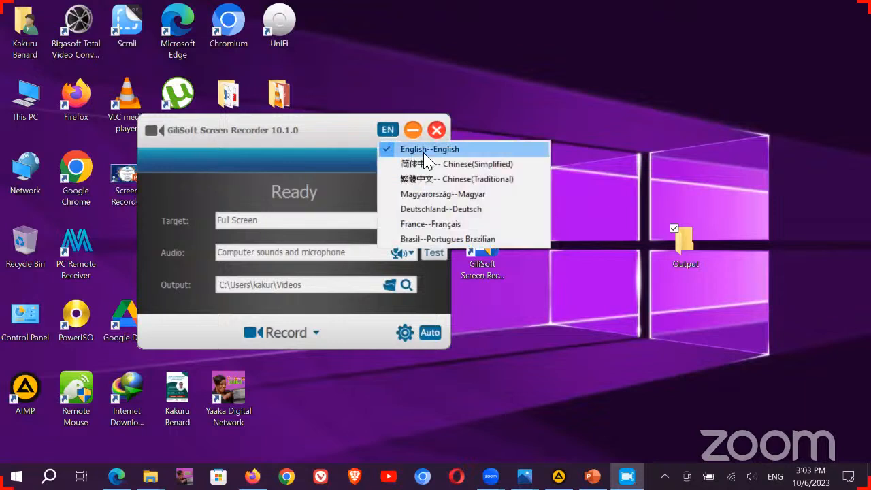
left_click(291, 166)
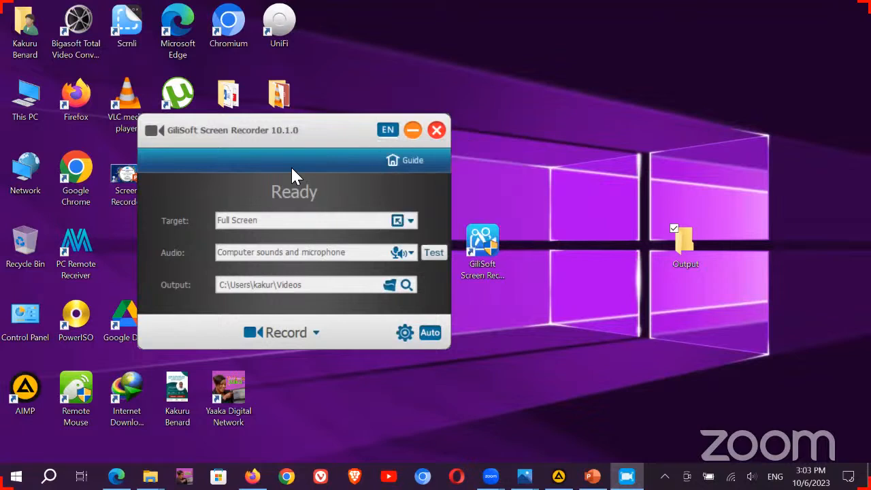
left_click(316, 335)
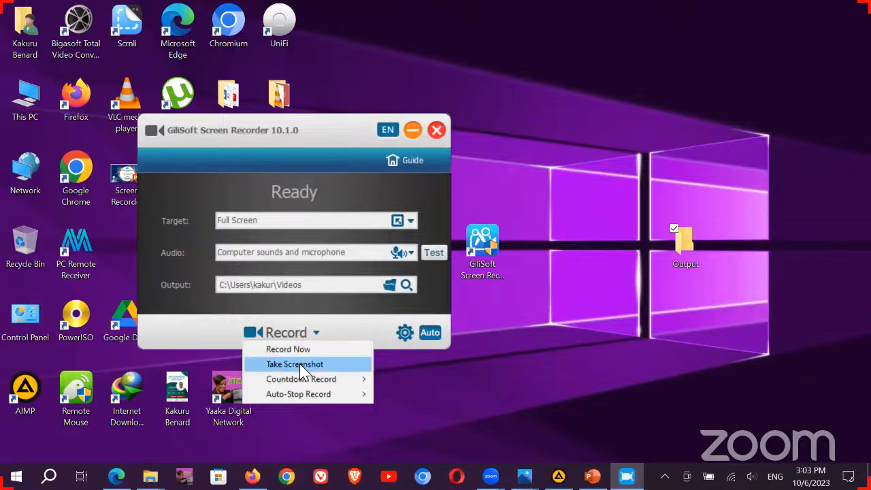
left_click(300, 367)
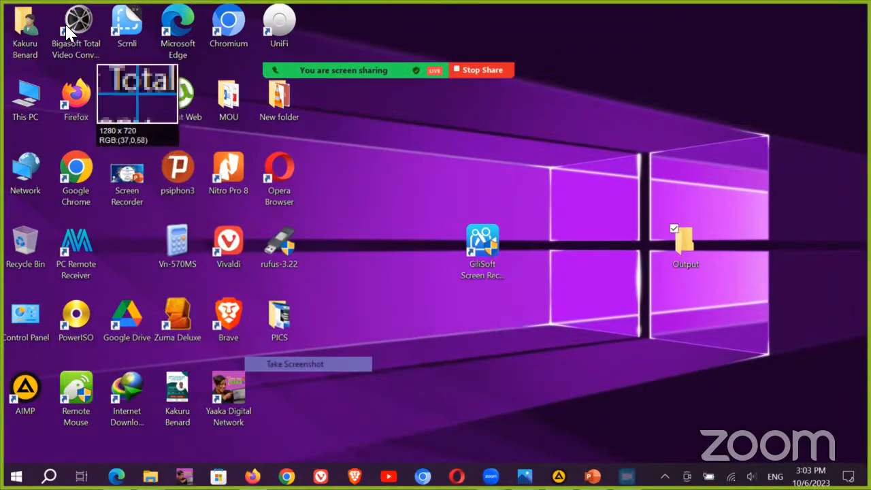
left_click_drag(2, 6, 305, 47)
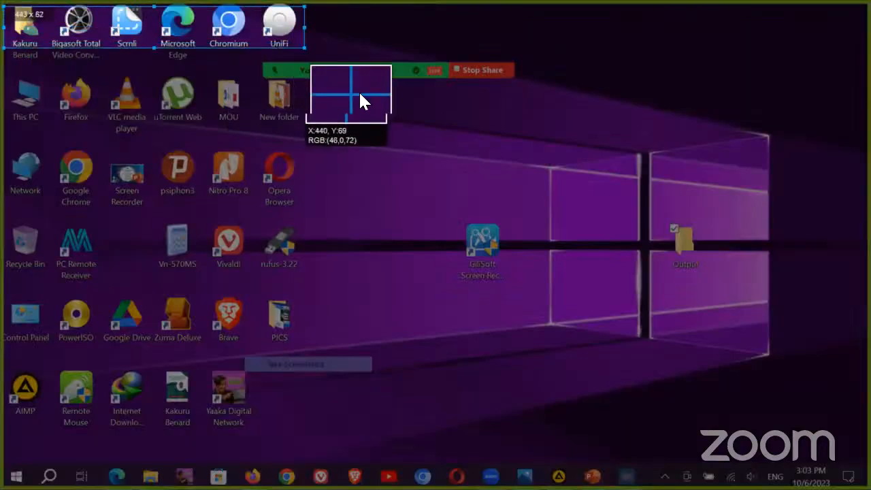
left_click_drag(360, 95, 402, 450)
left_click(393, 461)
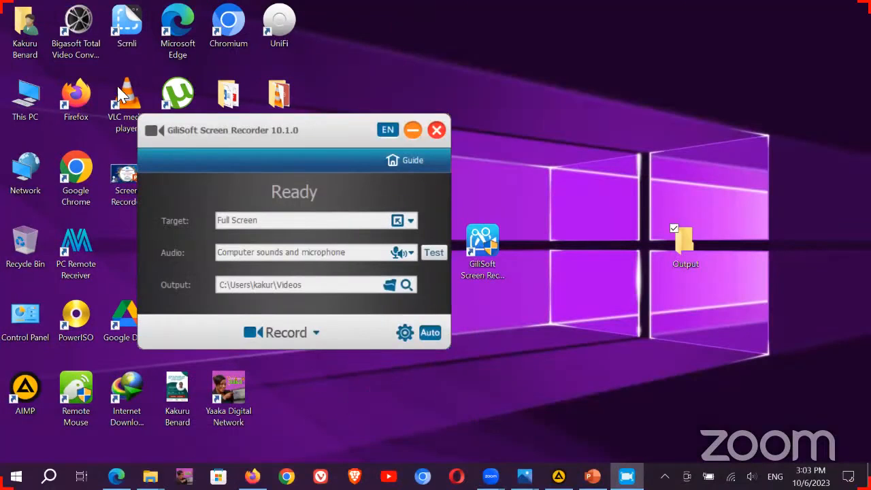
double_click(24, 102)
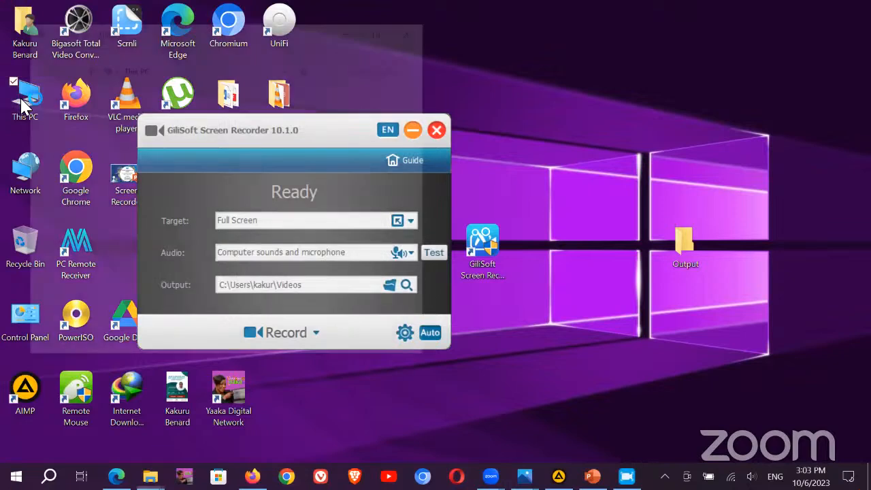
scroll(231, 266, "down", 1)
left_click(216, 288)
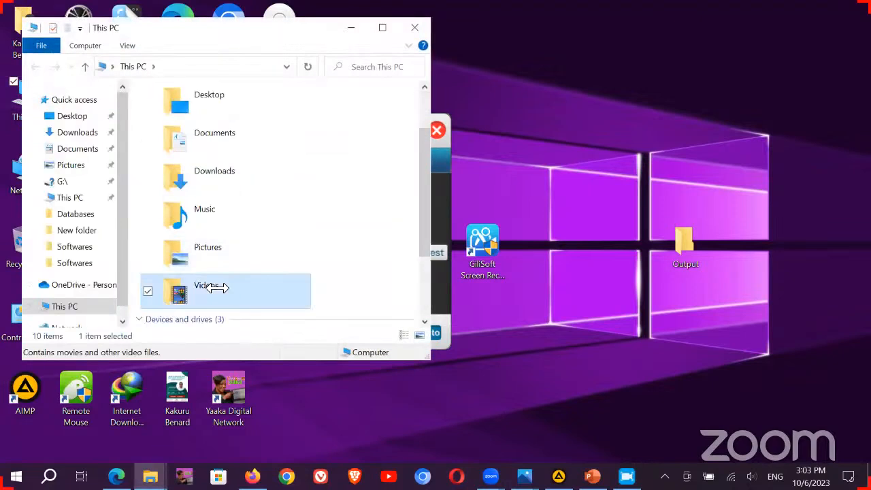
double_click(216, 288)
left_click(243, 106)
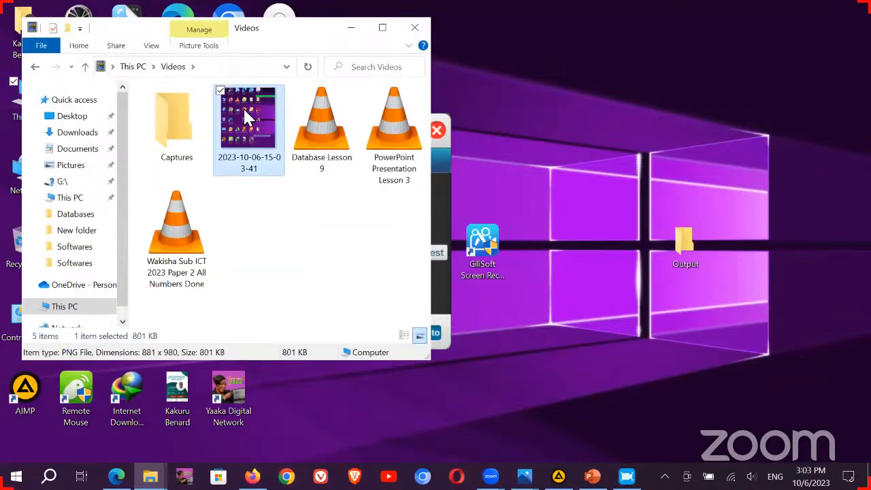
double_click(243, 107)
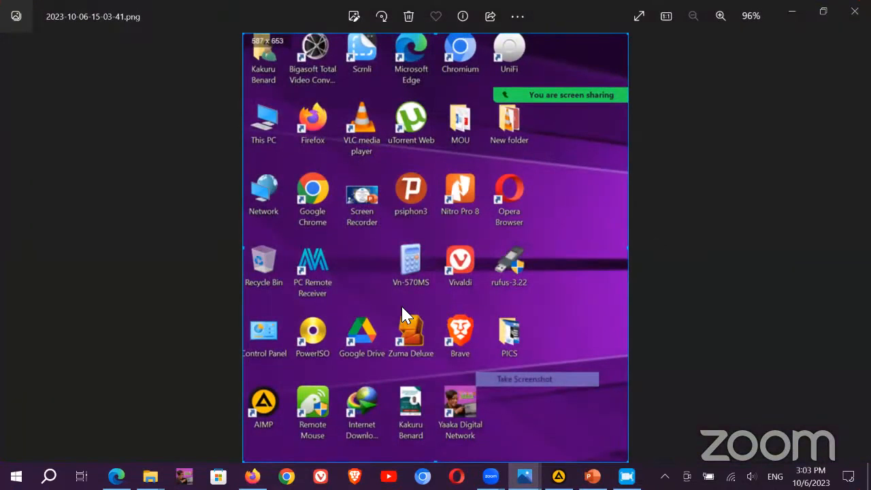
left_click(855, 11)
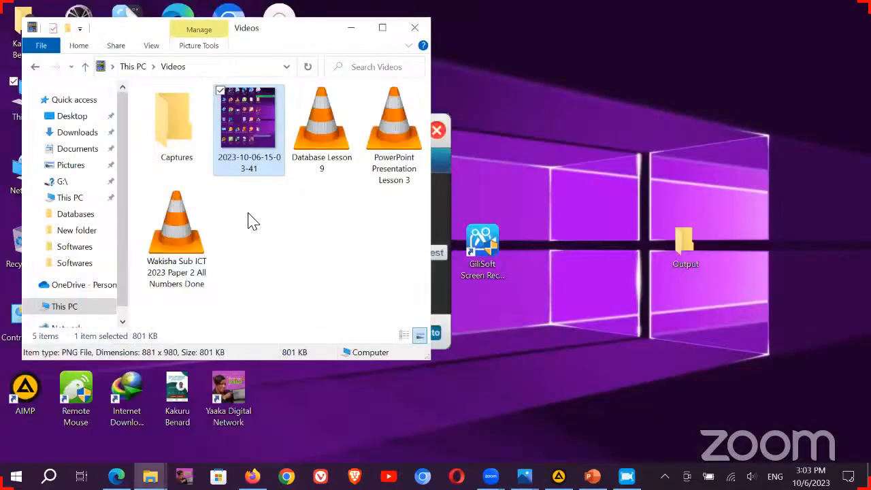
left_click(375, 305)
left_click(414, 27)
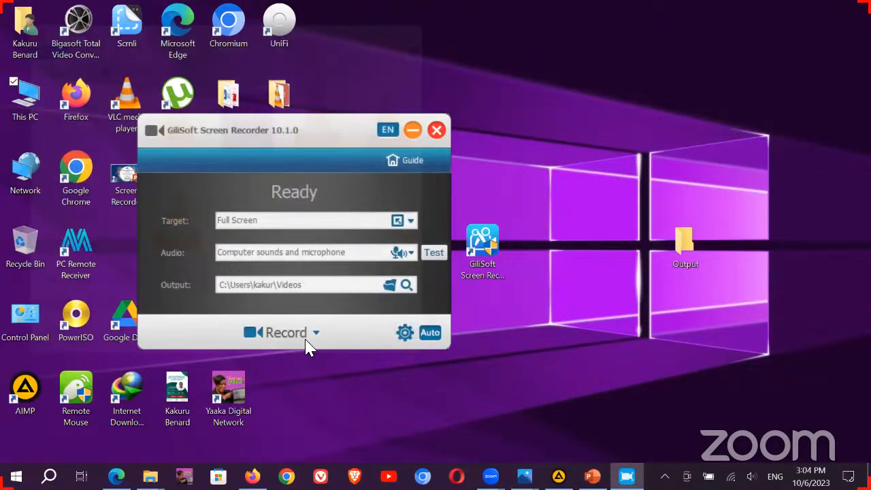
left_click(316, 333)
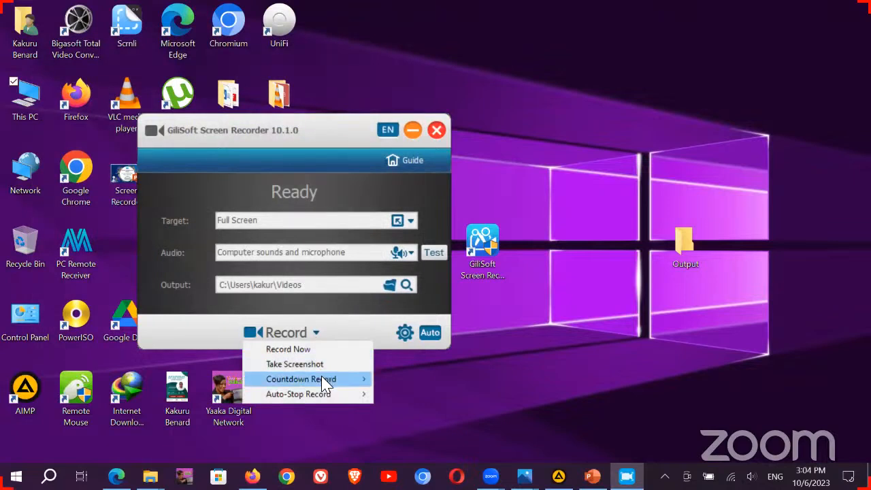
mouse_move(324, 381)
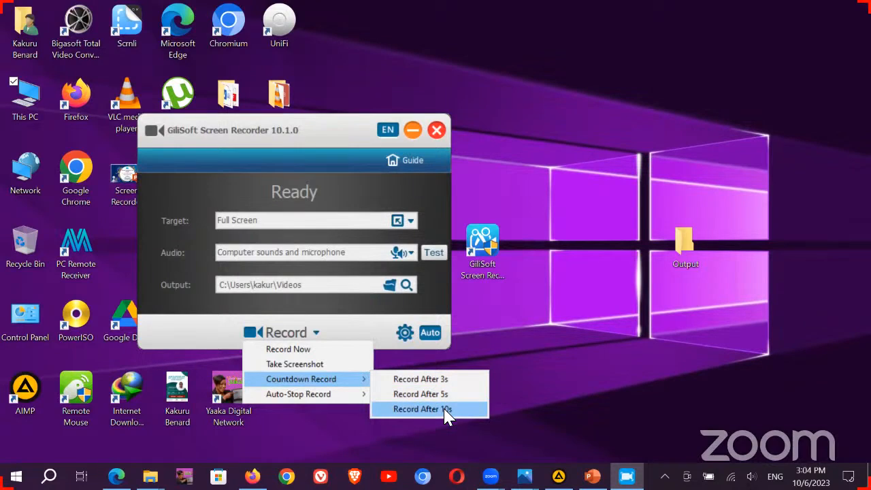
mouse_move(340, 402)
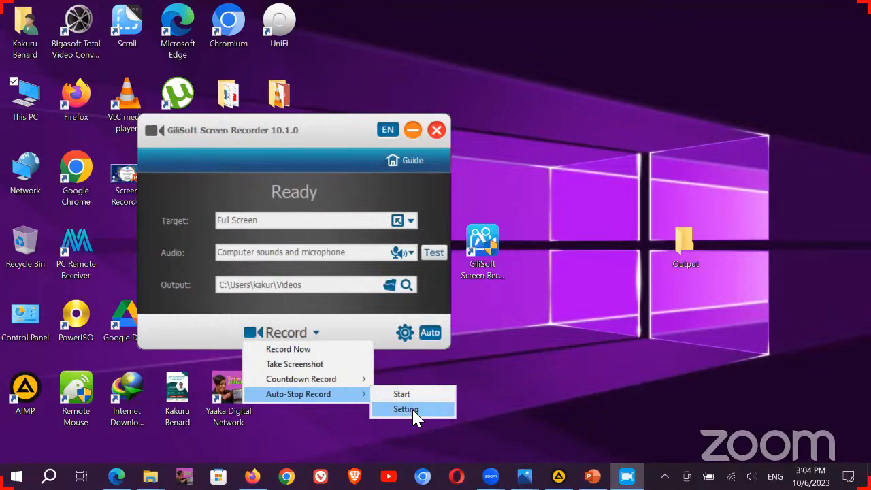
left_click(366, 322)
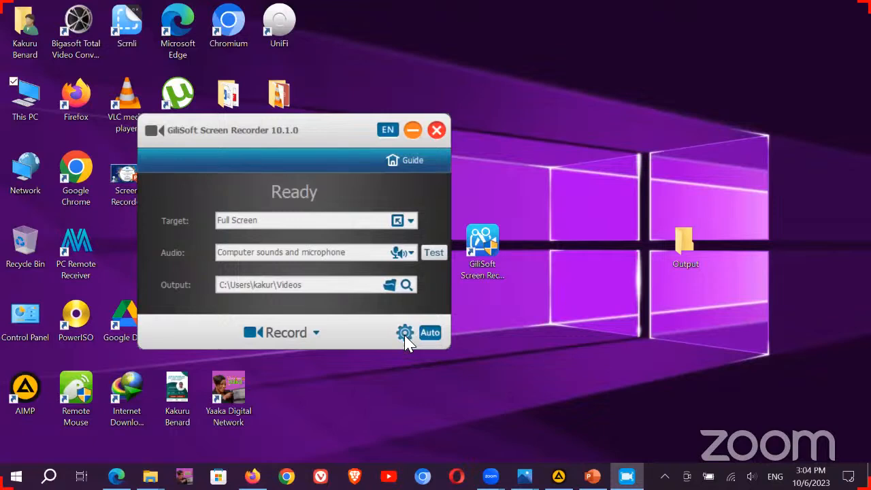
Step: In Settings, uncheck 'Screen capture and webcam at the sametime' on the Target tab
left_click(406, 338)
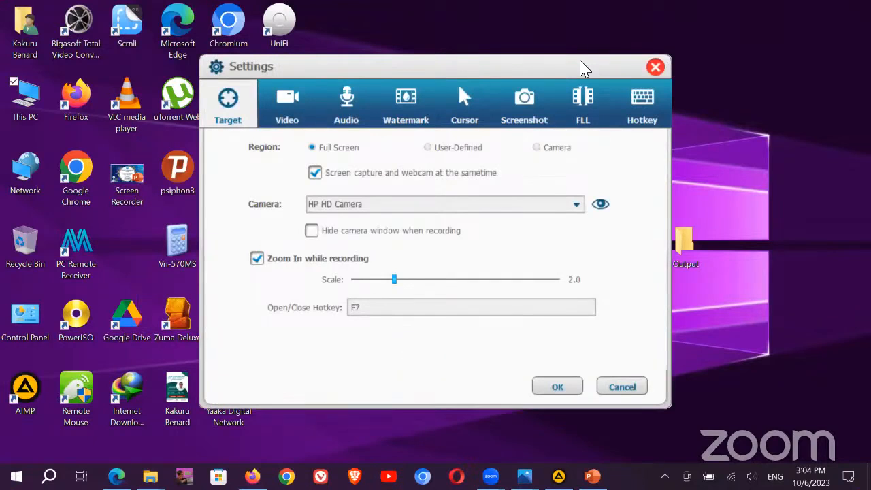
left_click_drag(584, 68, 677, 102)
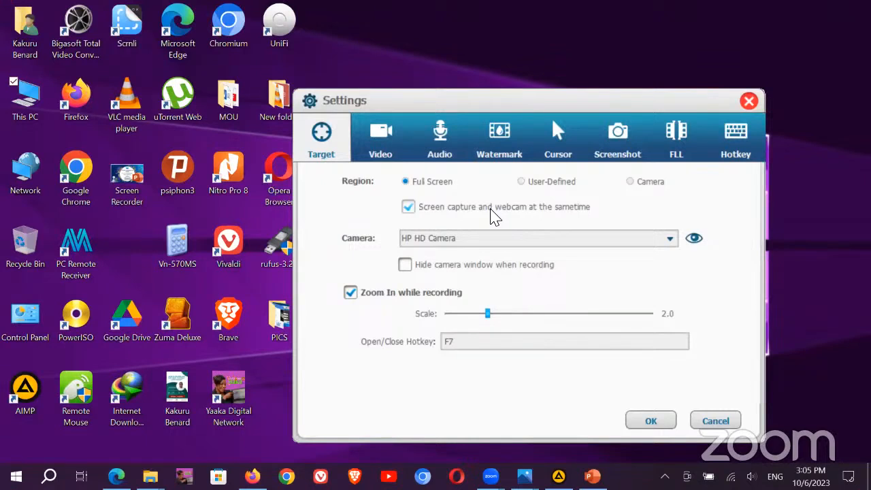
left_click(409, 208)
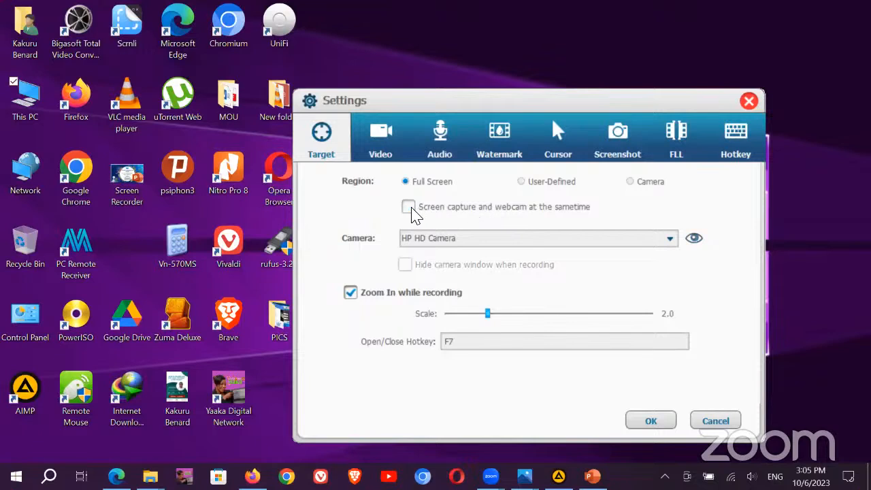
left_click(409, 208)
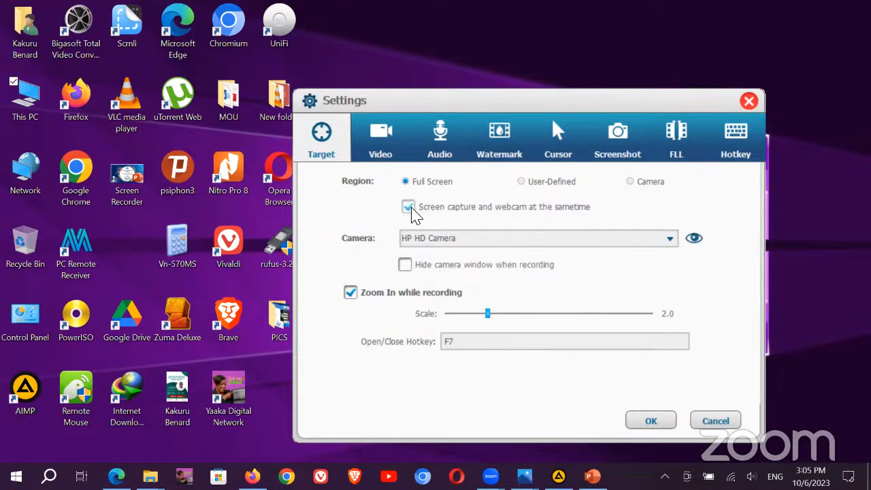
left_click(409, 208)
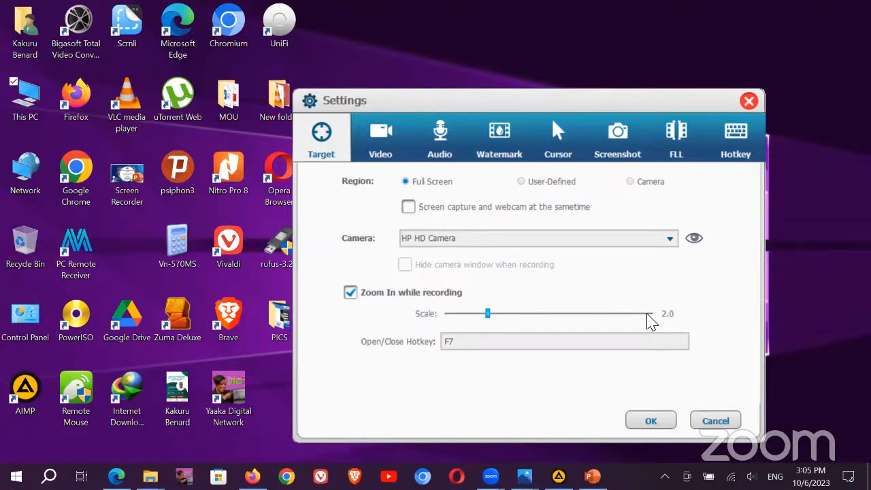
left_click(383, 136)
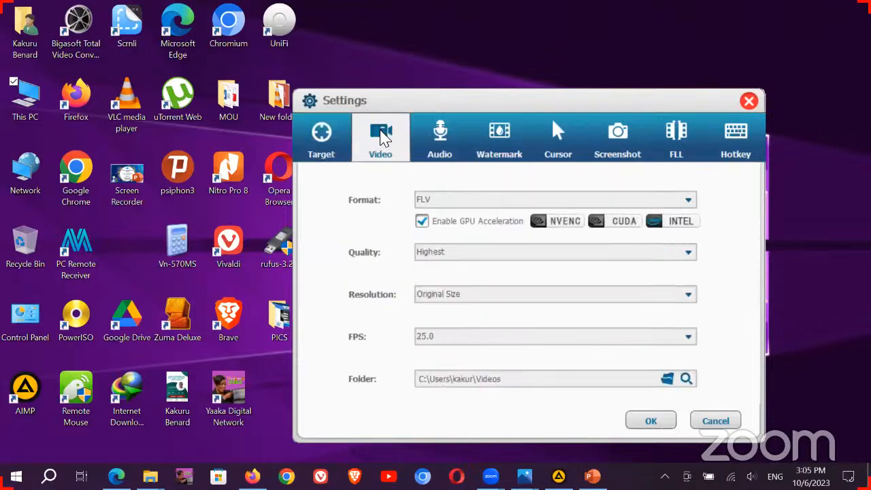
Step: Review the video Format, Quality and FPS lists, keeping FLV, Highest and 25.0
left_click(686, 199)
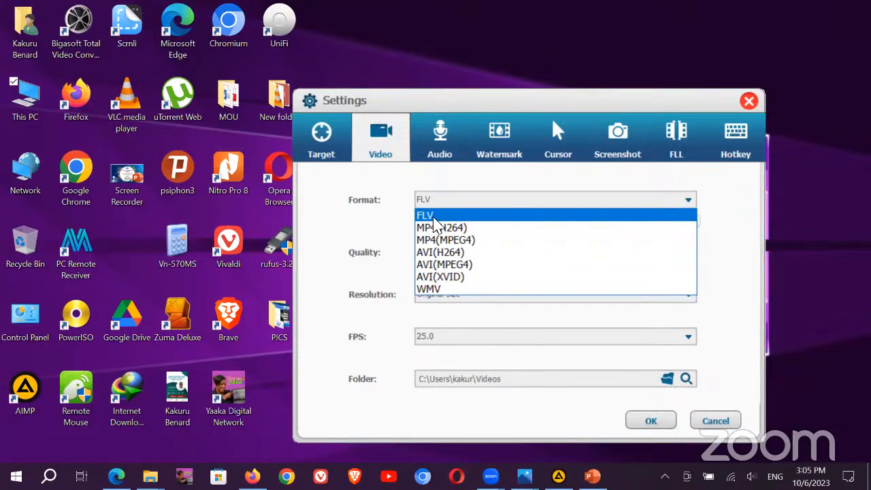
left_click(537, 189)
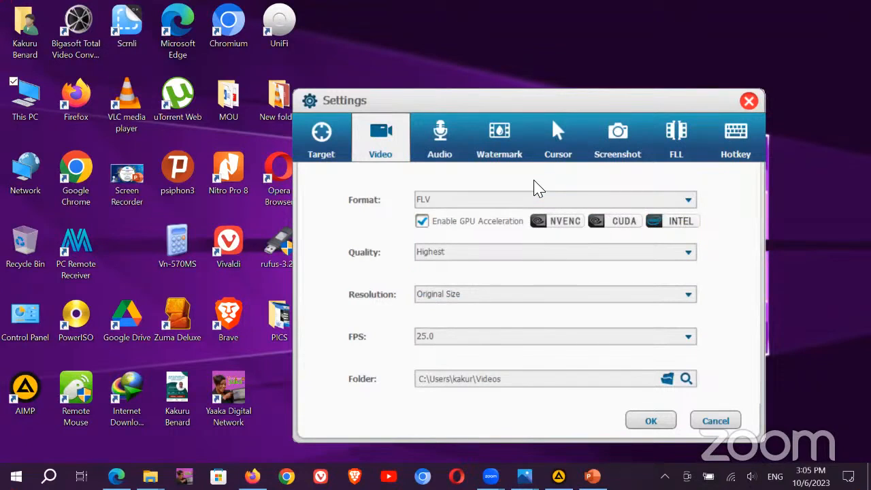
left_click(529, 201)
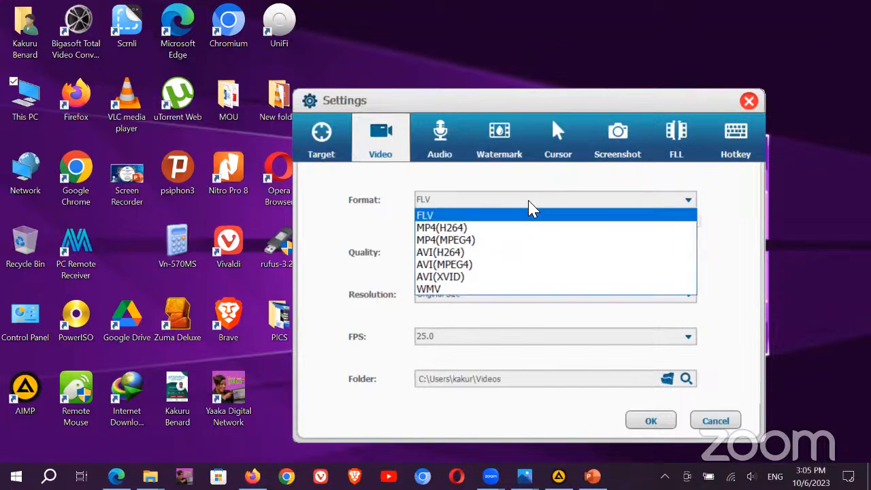
left_click(573, 194)
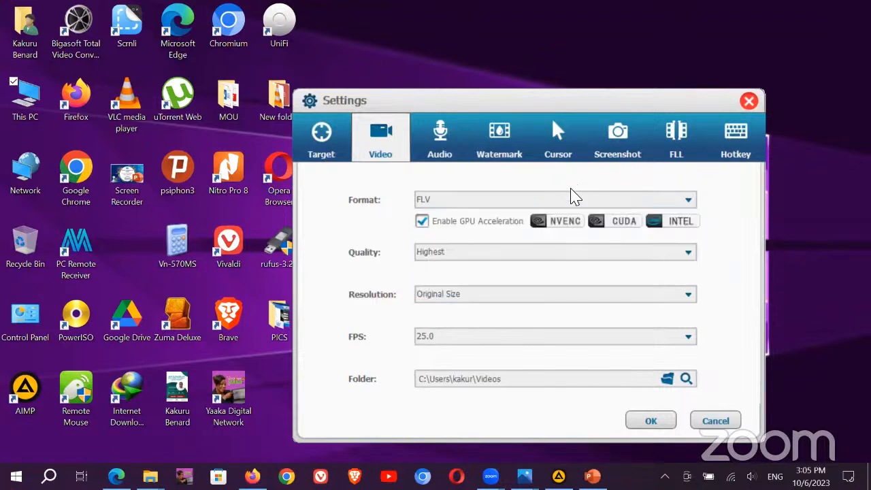
left_click(451, 250)
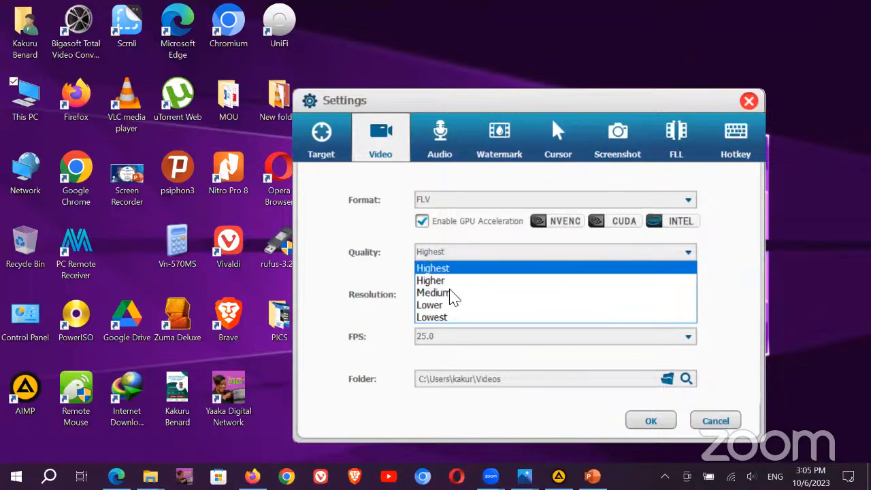
left_click(738, 253)
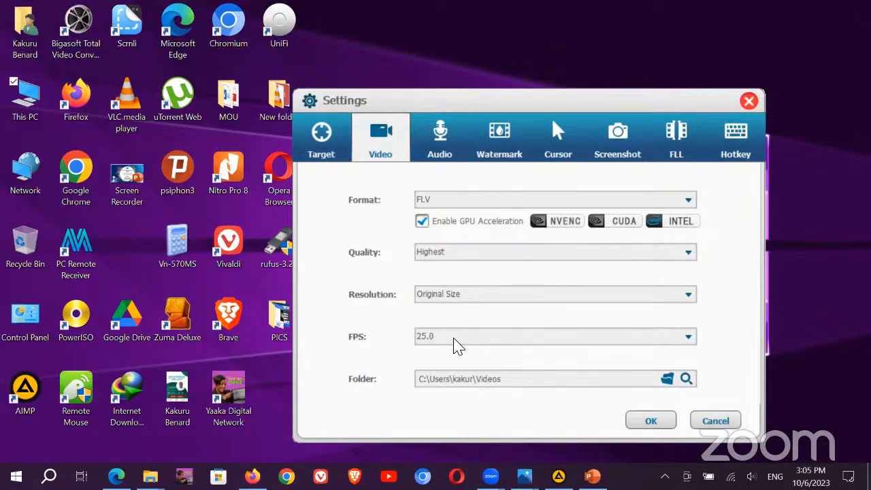
left_click(533, 341)
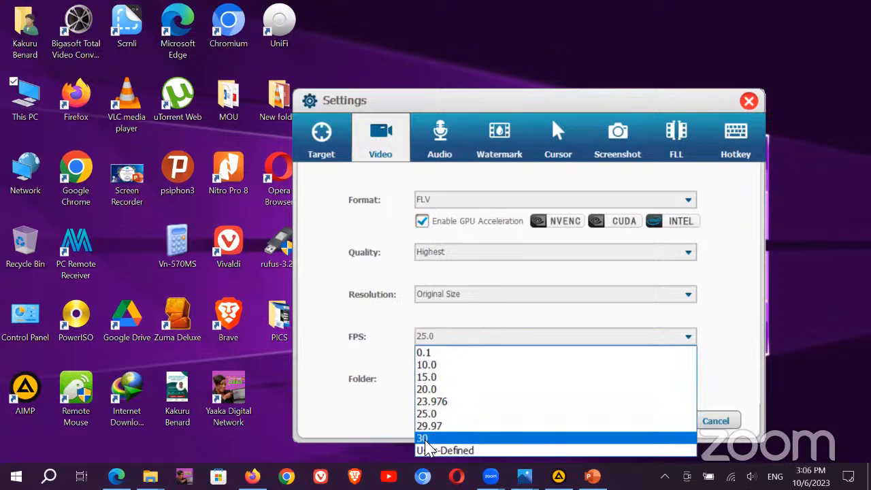
left_click(396, 309)
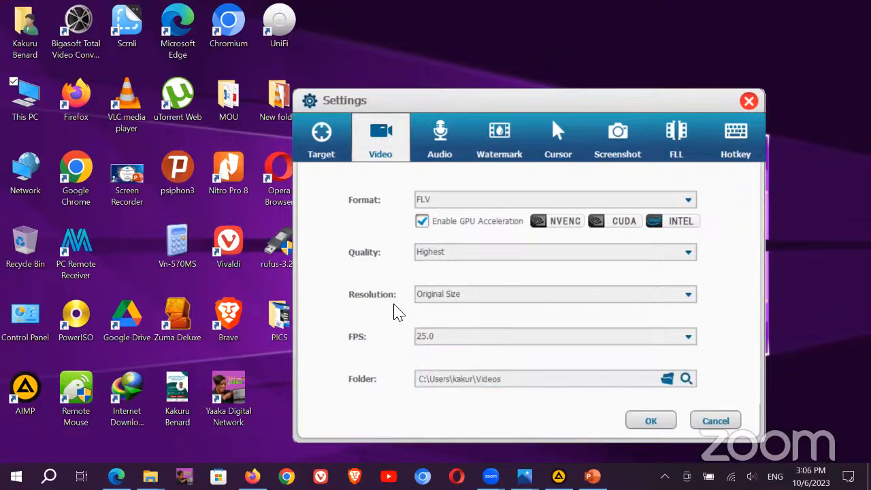
Step: Change the video save folder to Desktop\Output
left_click(668, 379)
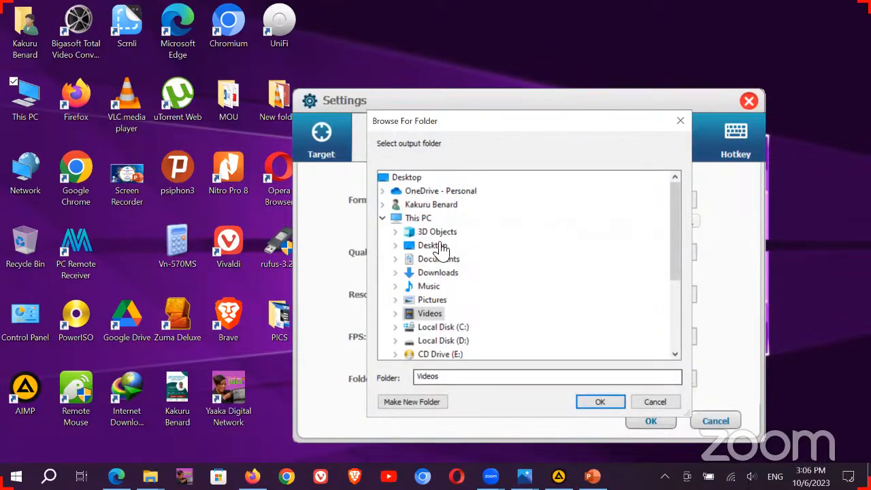
left_click(439, 246)
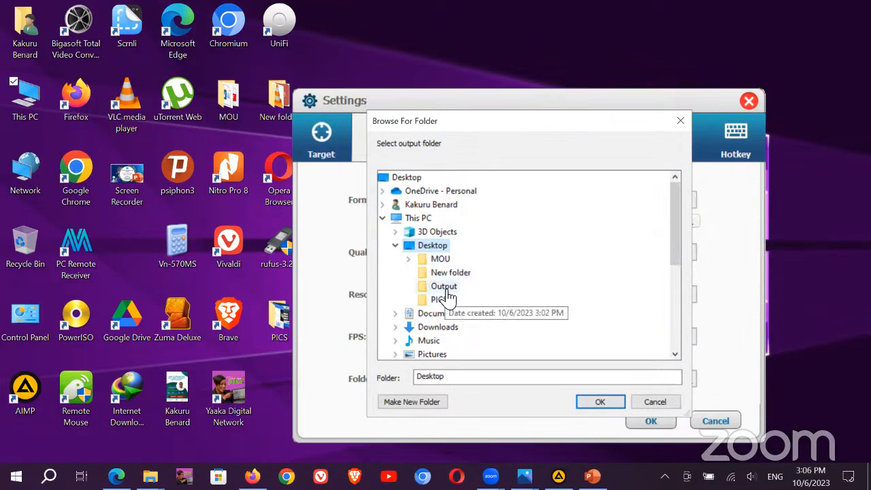
left_click(447, 287)
left_click(600, 402)
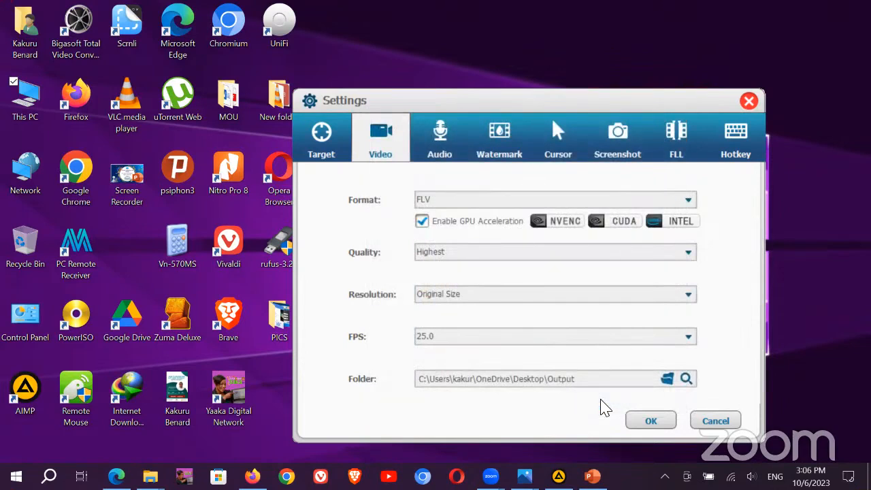
left_click(434, 143)
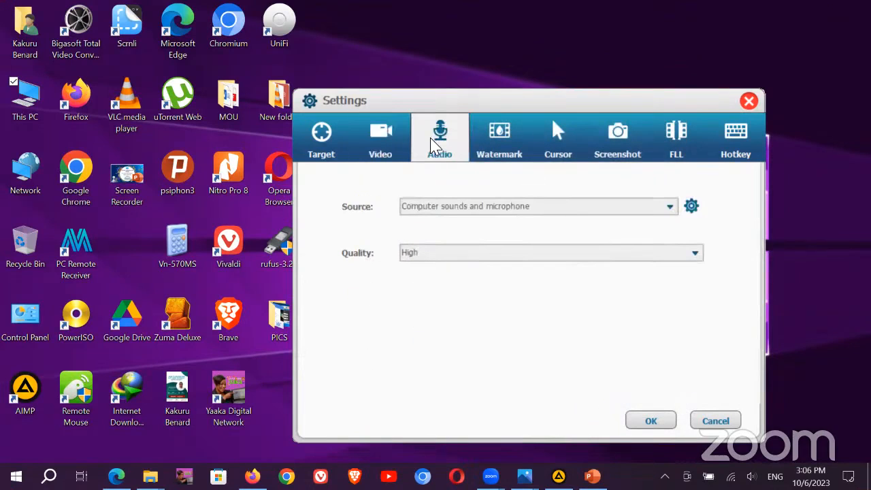
Step: Check the audio Source and Quality lists, keeping Computer sounds and microphone at High quality
left_click(606, 206)
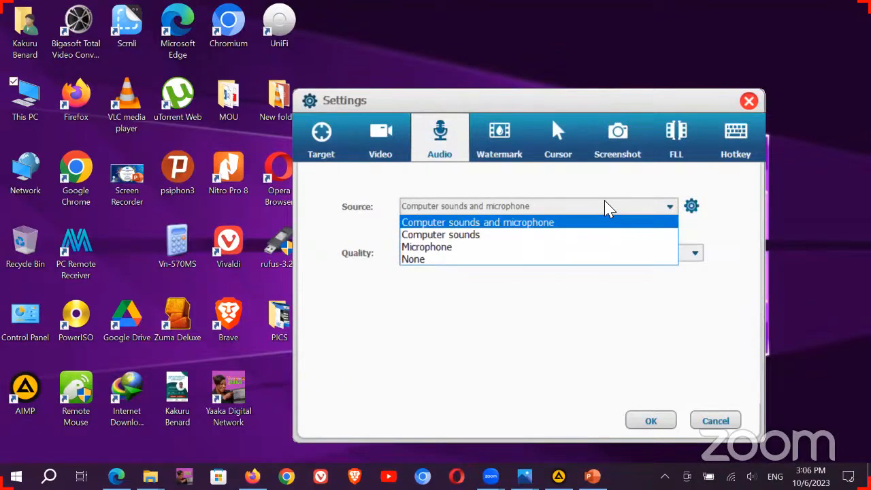
left_click(475, 280)
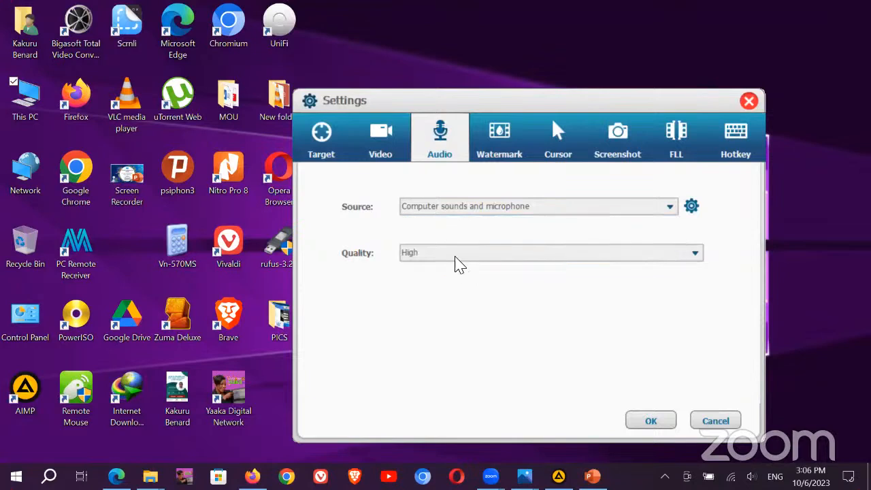
left_click(455, 258)
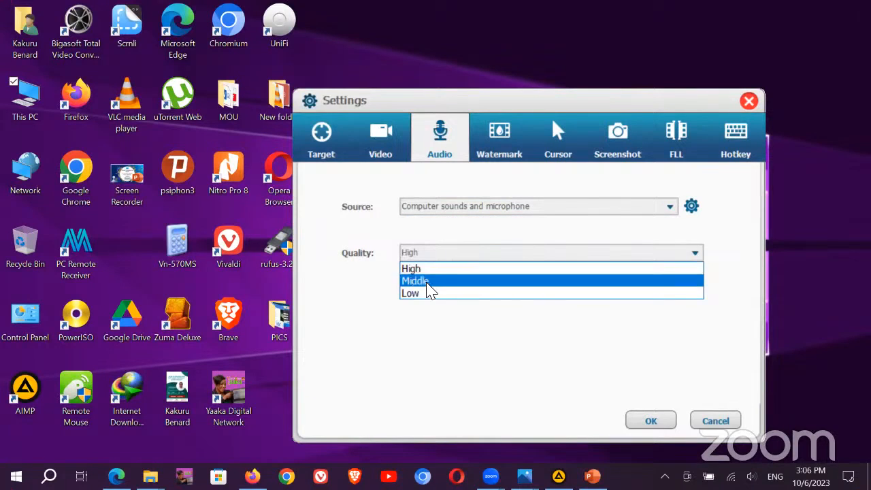
left_click(400, 233)
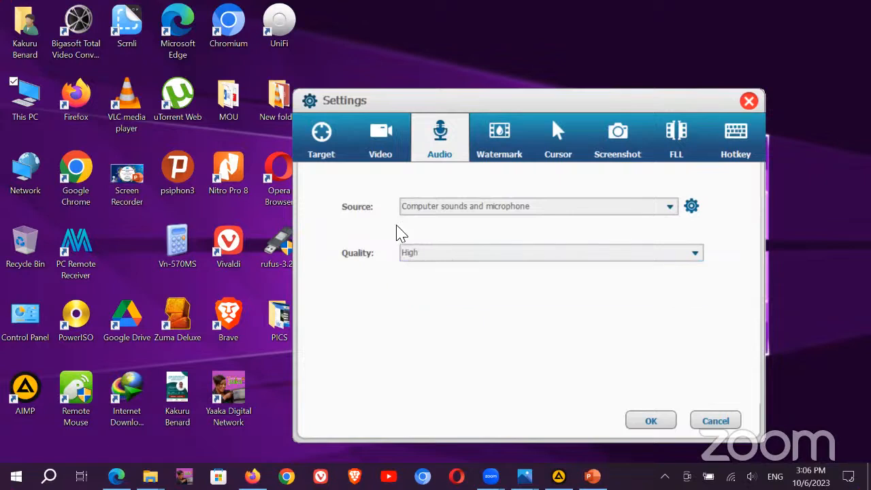
left_click(510, 136)
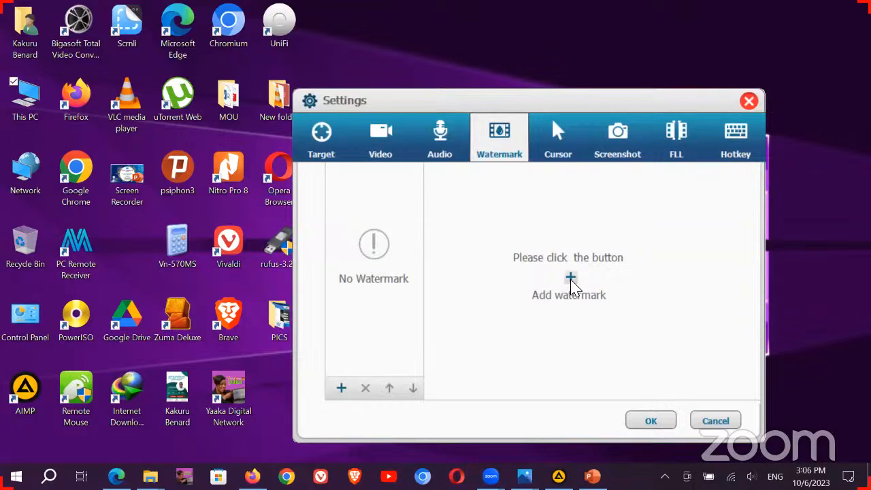
Step: Add a text watermark and replace the 'Watermark' placeholder with two contact phone numbers
left_click(342, 389)
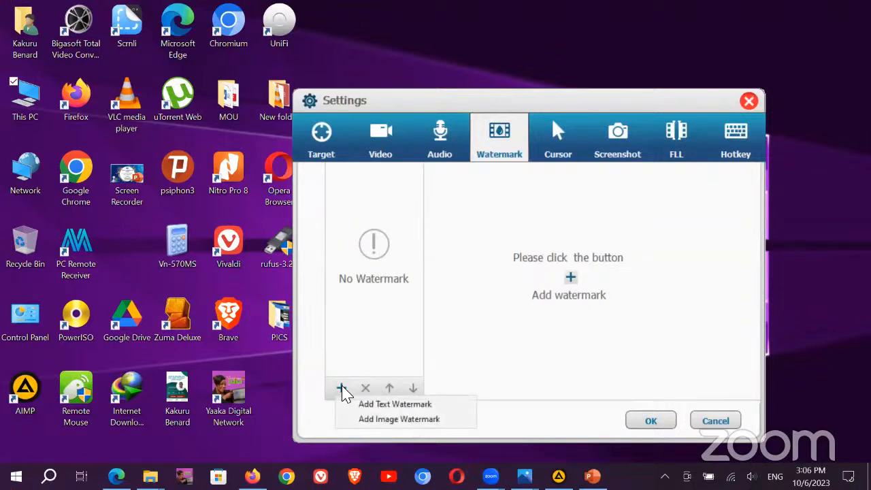
left_click(429, 405)
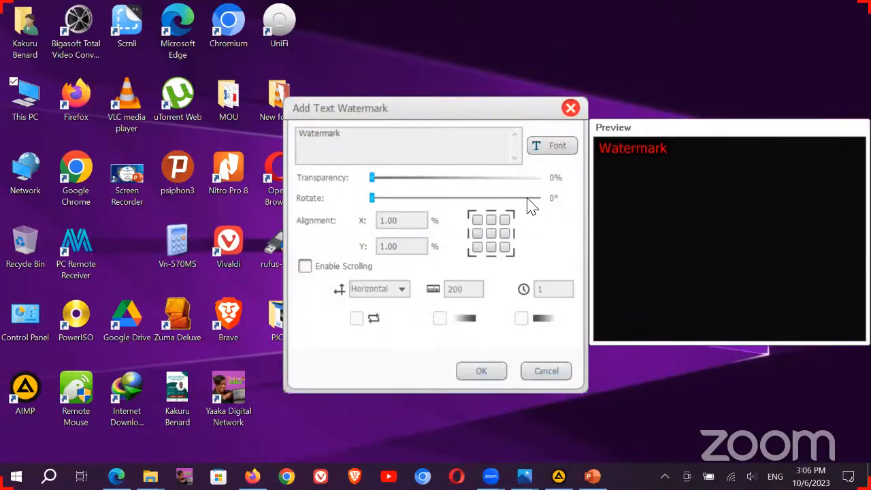
left_click_drag(341, 134, 264, 135)
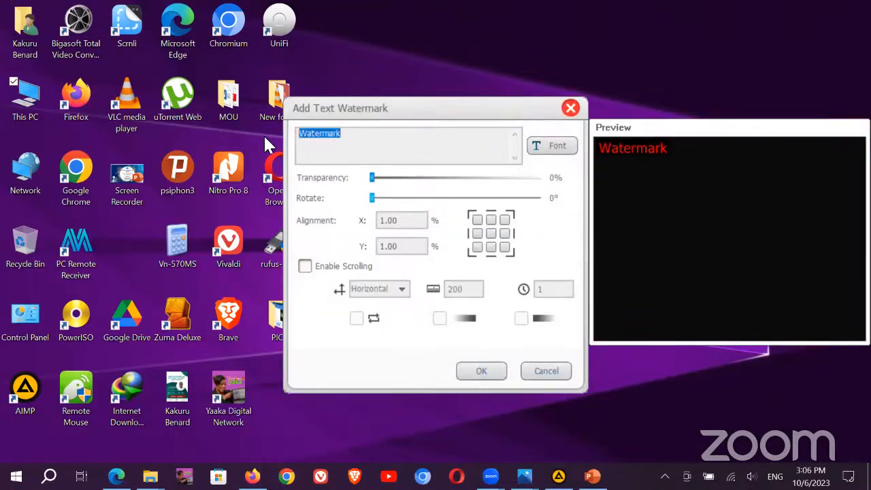
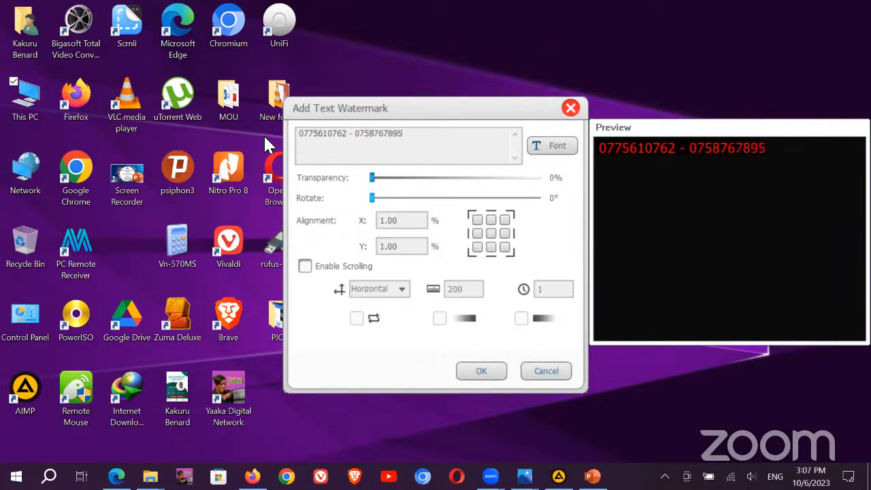
Step: Style the watermark text as Trebuchet MS, size 24, green, with a shadow
left_click(548, 150)
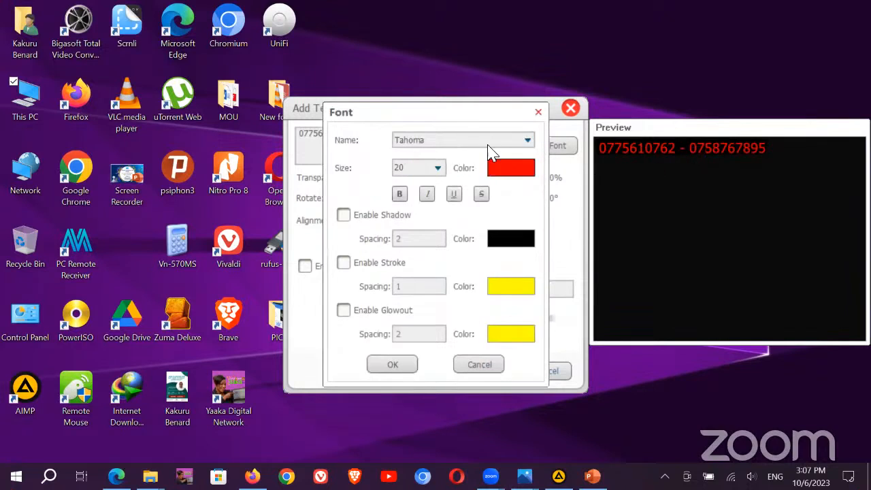
left_click(527, 141)
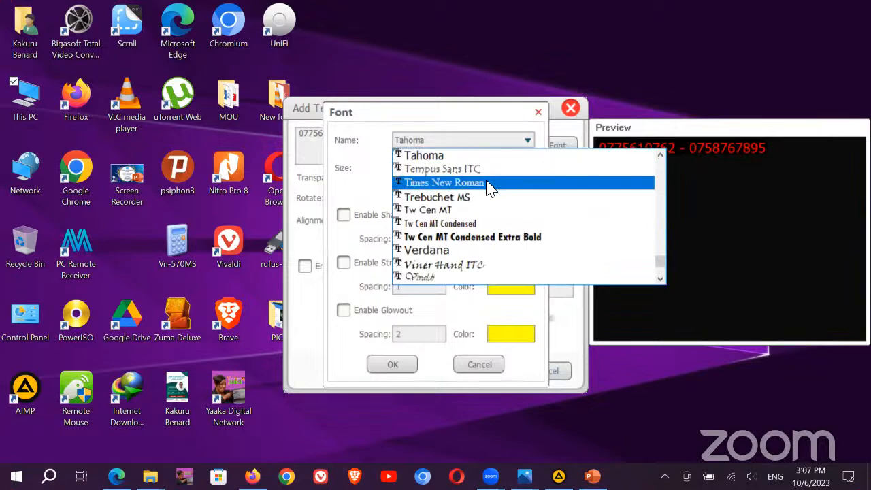
left_click(474, 204)
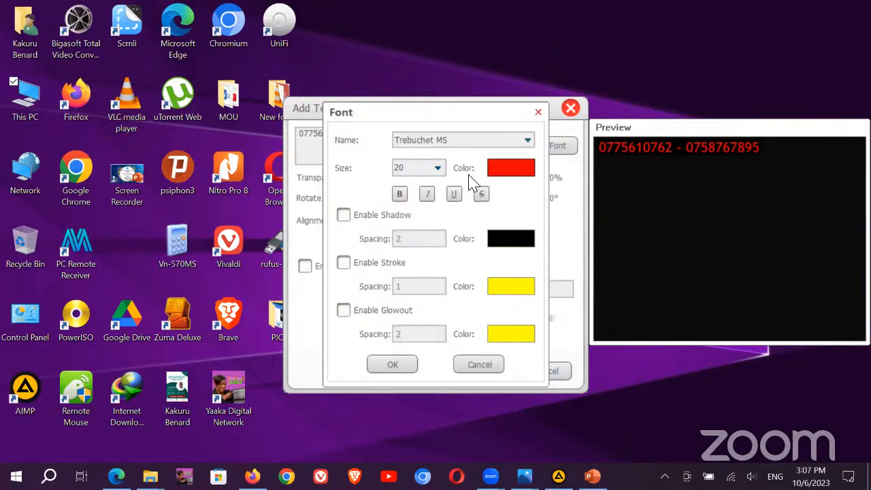
left_click(438, 167)
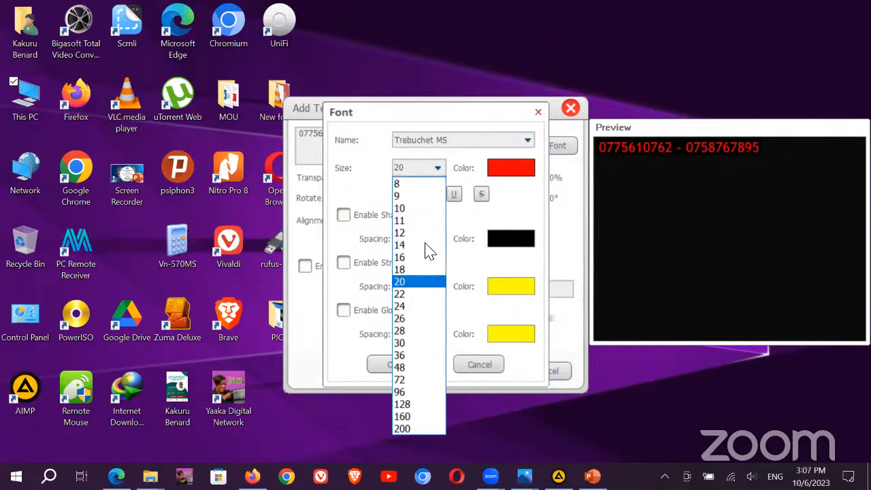
left_click(405, 306)
left_click(505, 173)
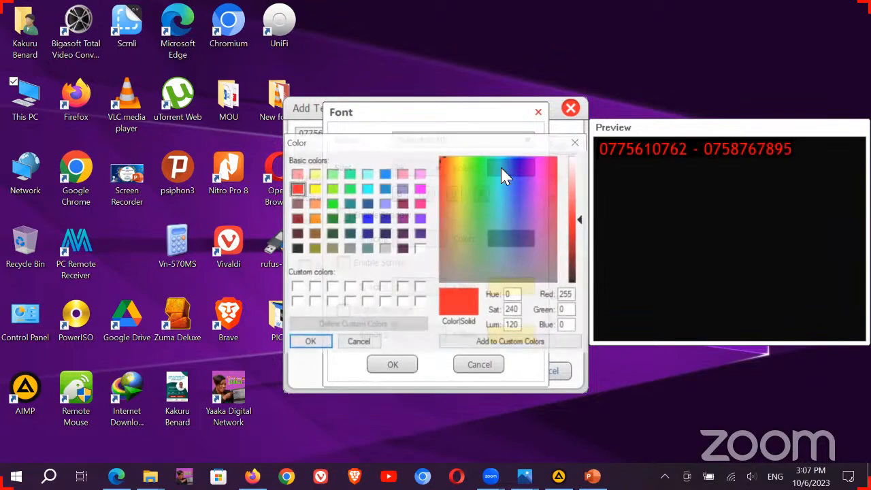
left_click(349, 189)
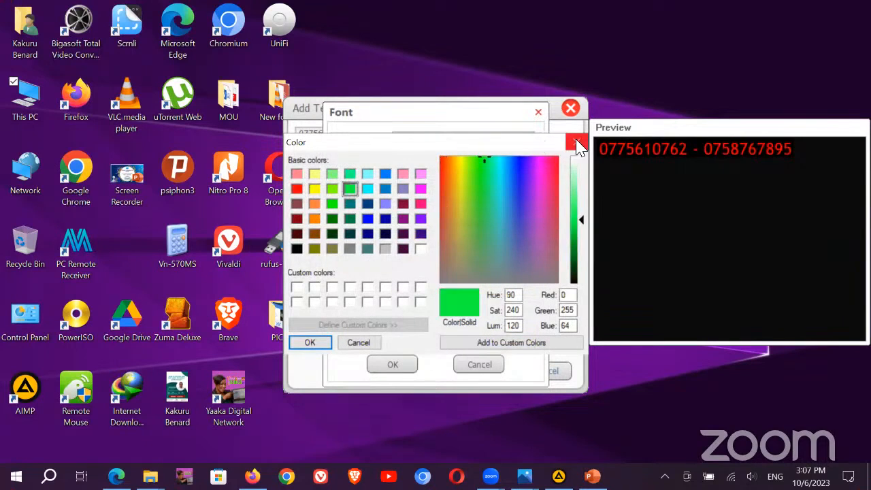
left_click(309, 343)
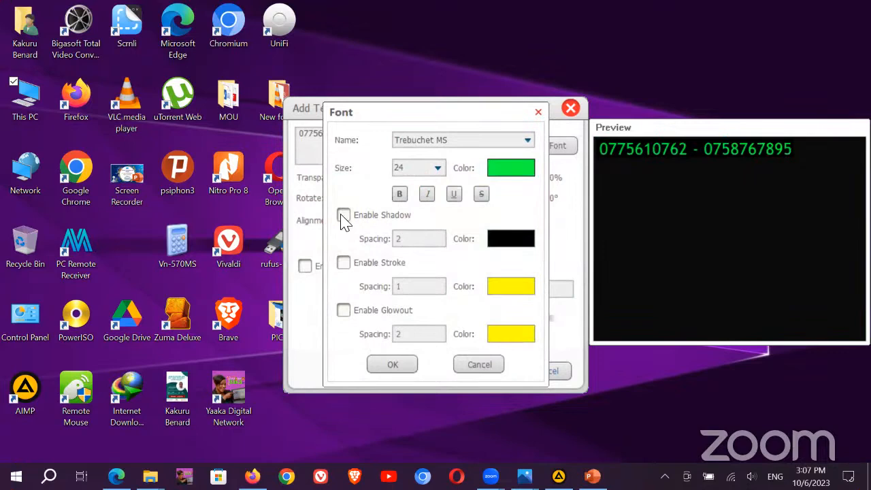
left_click(347, 218)
left_click(393, 368)
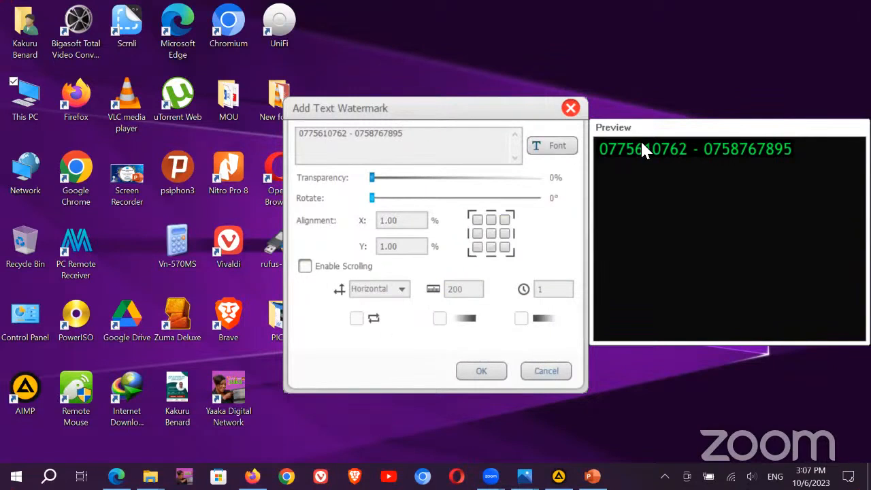
Step: Try several alignment positions, anchor the phone-number watermark at bottom centre, and add it to the list
left_click(491, 248)
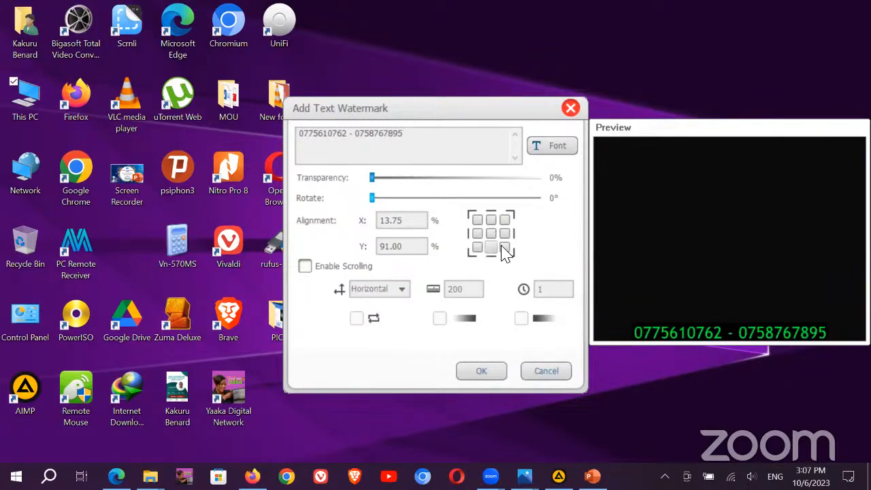
left_click(504, 248)
left_click(477, 247)
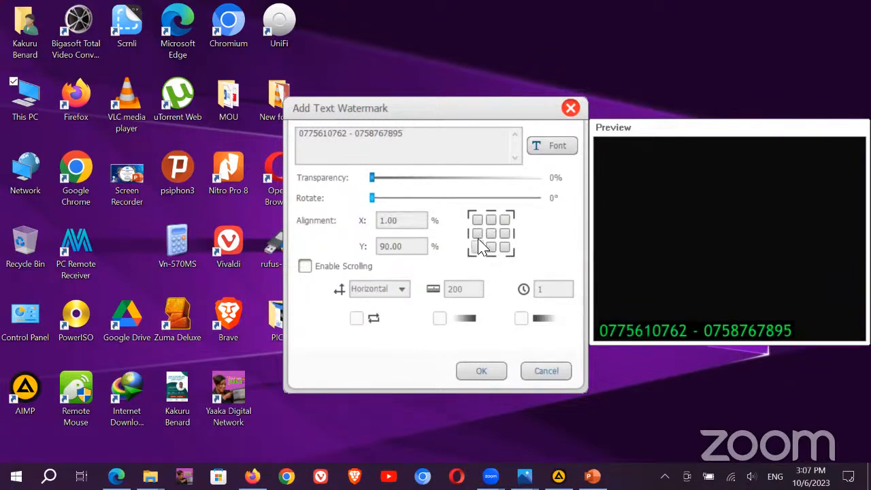
left_click(477, 233)
left_click(491, 233)
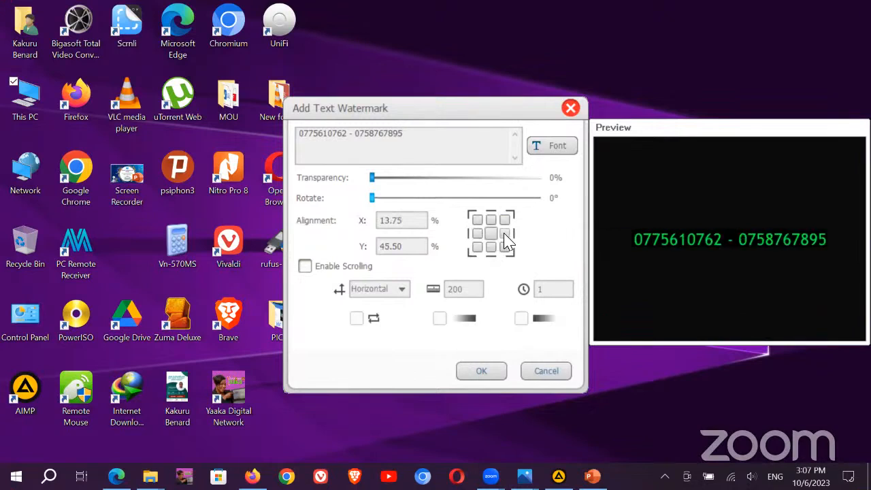
left_click(504, 233)
left_click(504, 220)
left_click(490, 248)
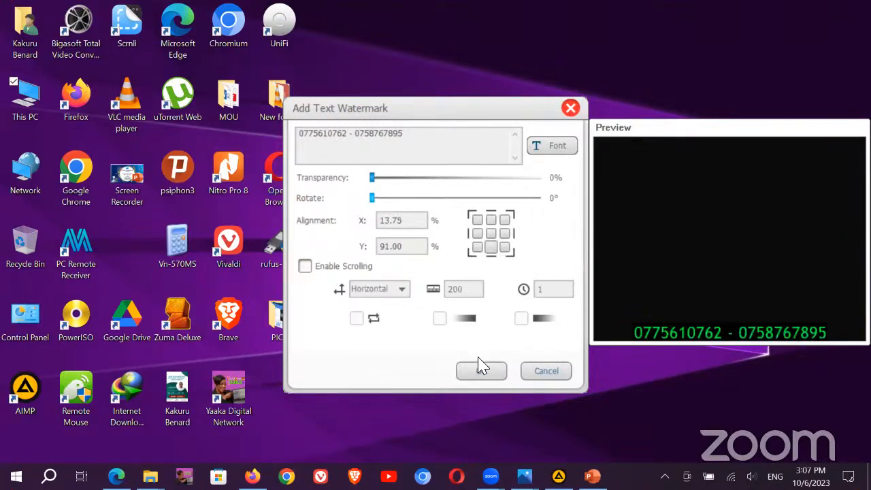
left_click(482, 374)
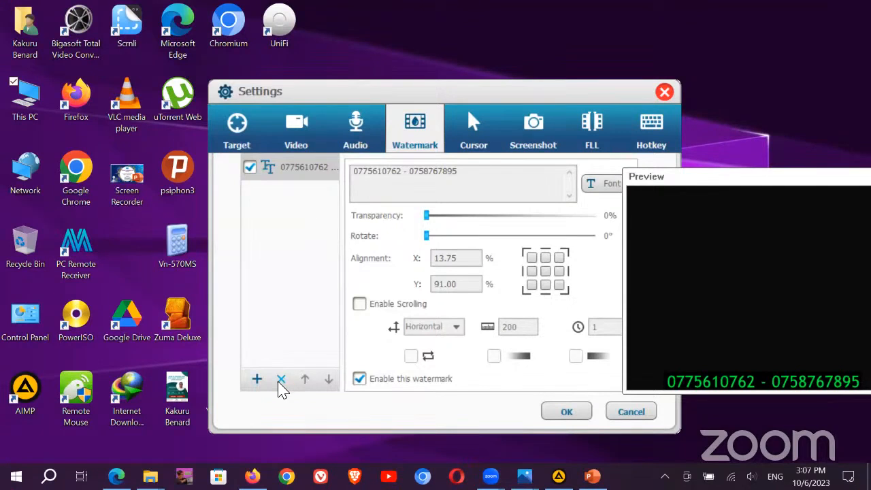
Step: Save the recorder settings, then reopen them on the Cursor options page
left_click(566, 413)
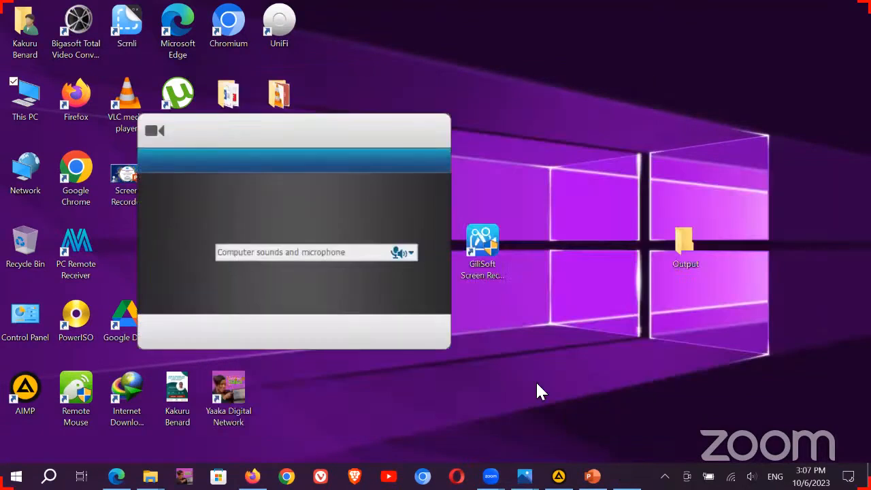
left_click(405, 334)
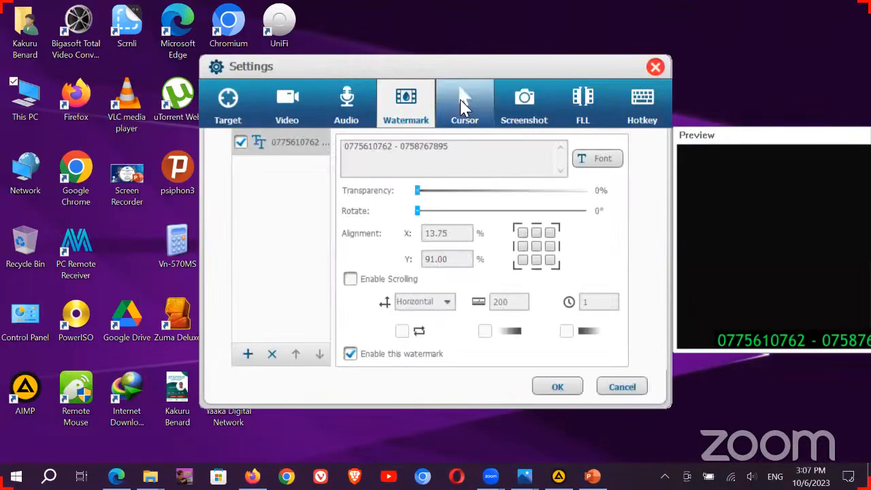
left_click(463, 103)
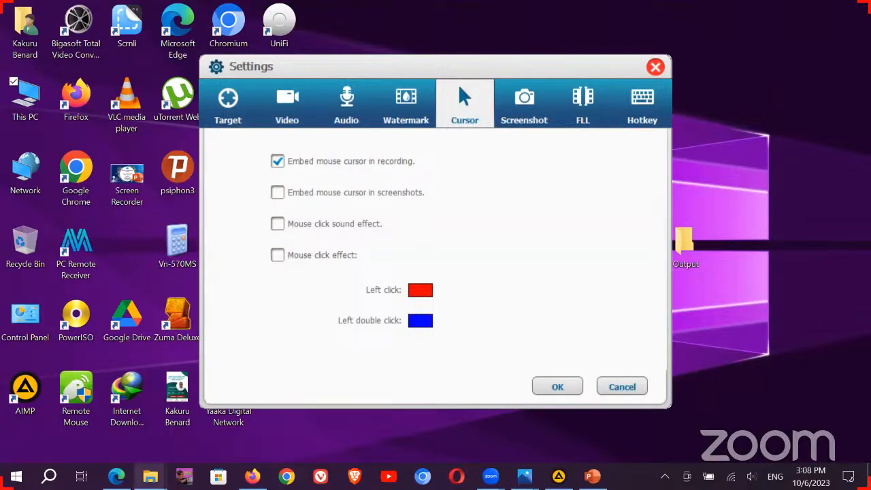
Step: Leave cursor embedding on and bring forward the File Explorer window showing the Desktop
mouse_move(151, 477)
left_click(111, 428)
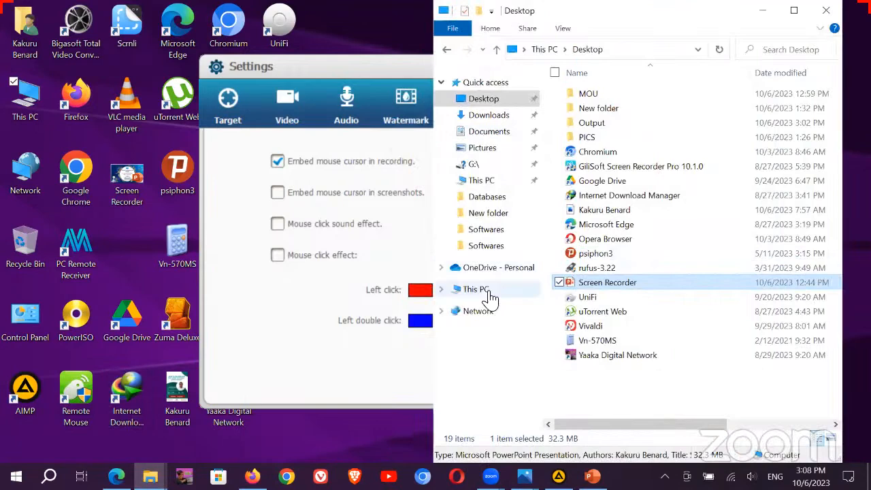
left_click(490, 298)
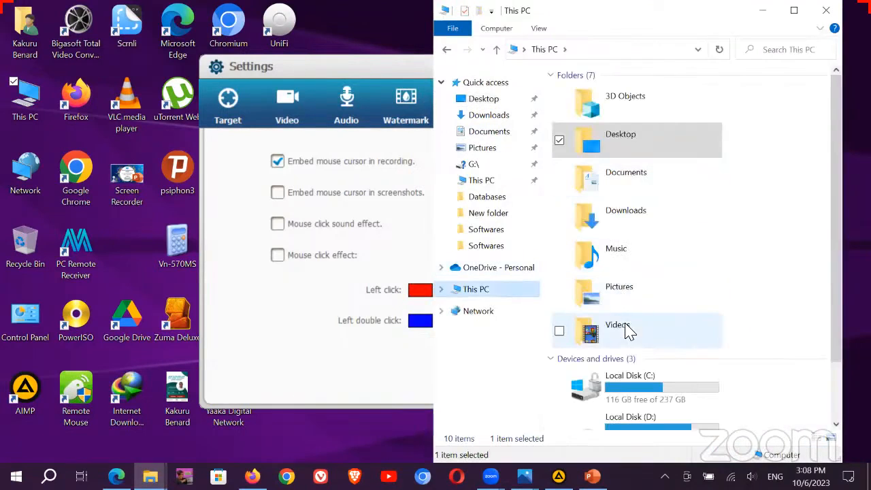
left_click(627, 330)
double_click(627, 331)
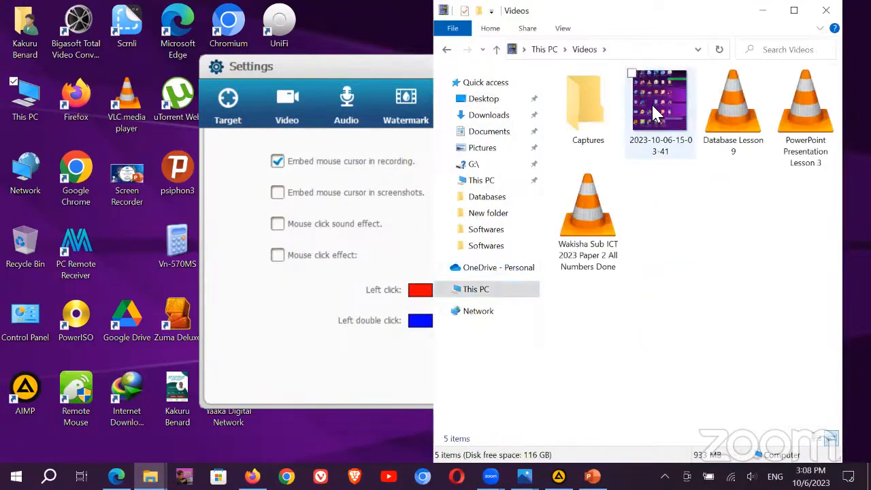
left_click(652, 109)
double_click(652, 109)
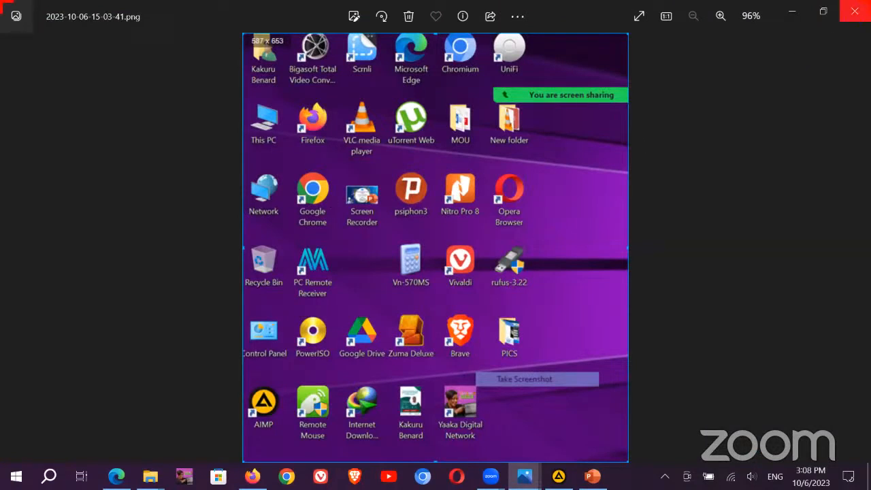
Step: Close the Photos viewer showing the screenshot
left_click(854, 11)
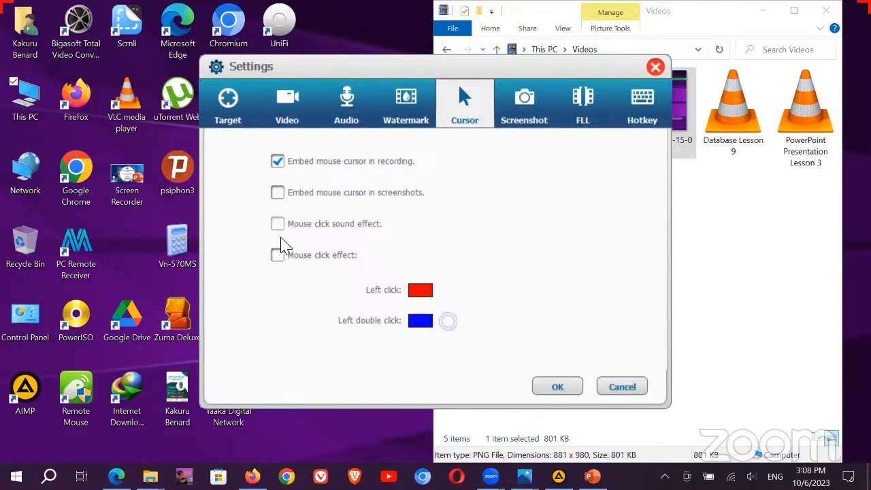
Step: Keep the screenshot format at PNG, then view the FLL page: 600-second limit, non-segmented mode
right_click(79, 242)
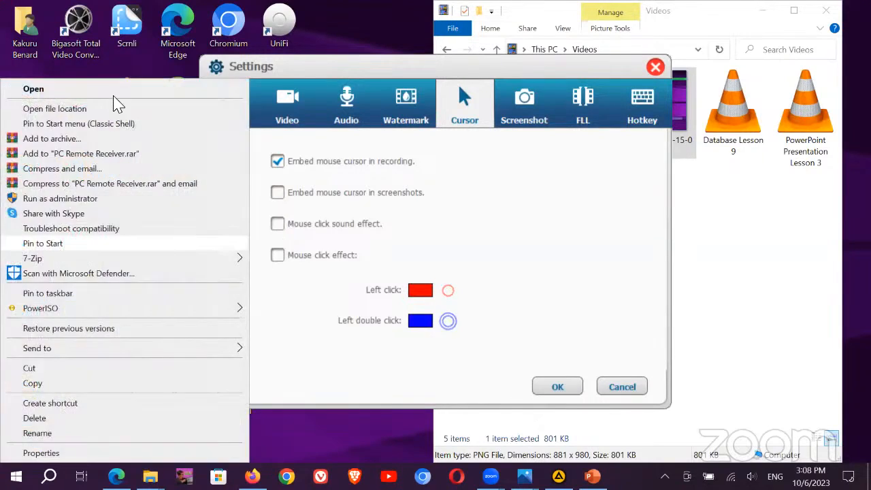
left_click(125, 54)
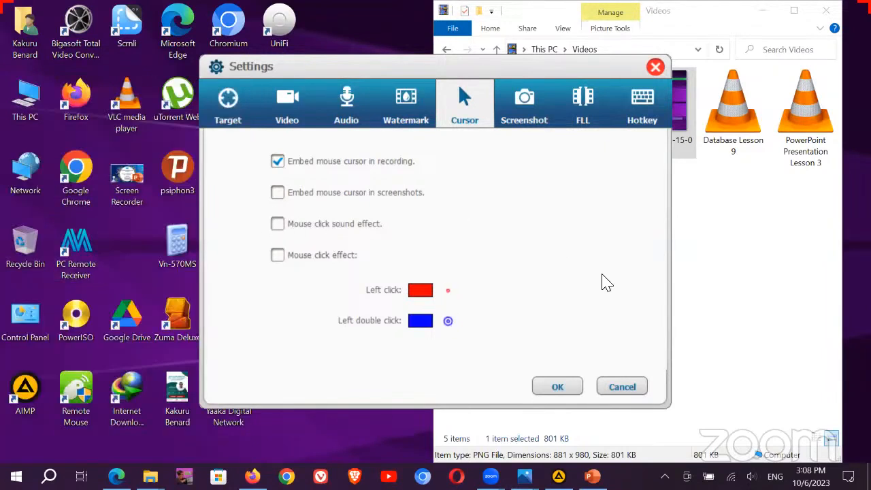
left_click(522, 114)
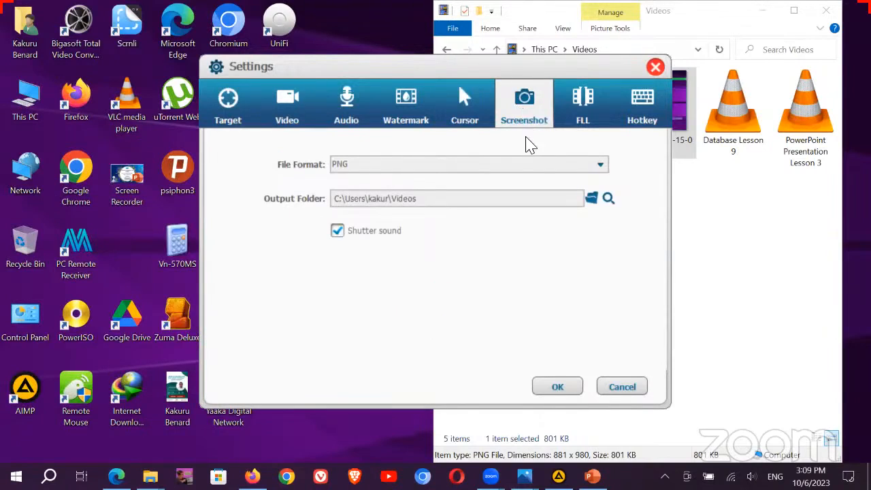
left_click(602, 167)
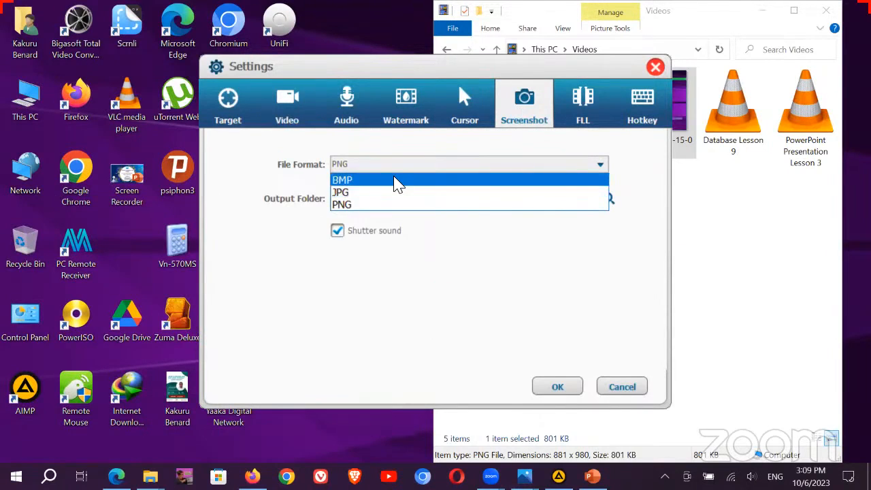
left_click(593, 282)
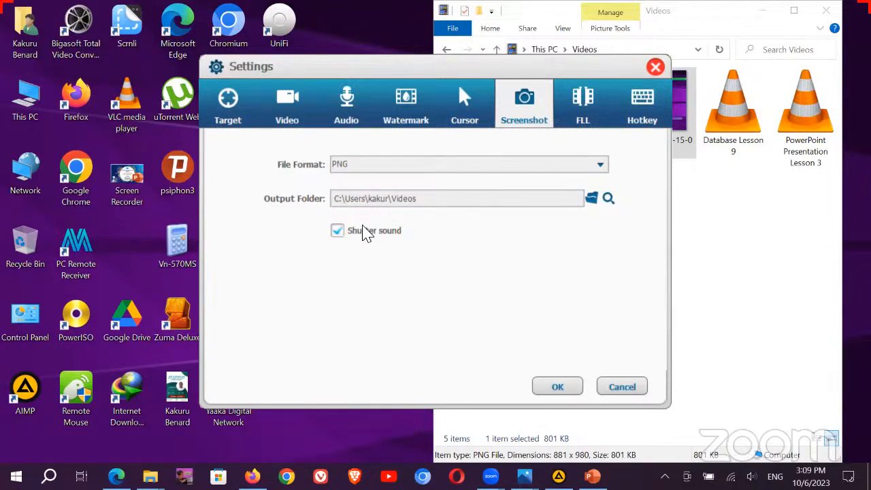
left_click(597, 114)
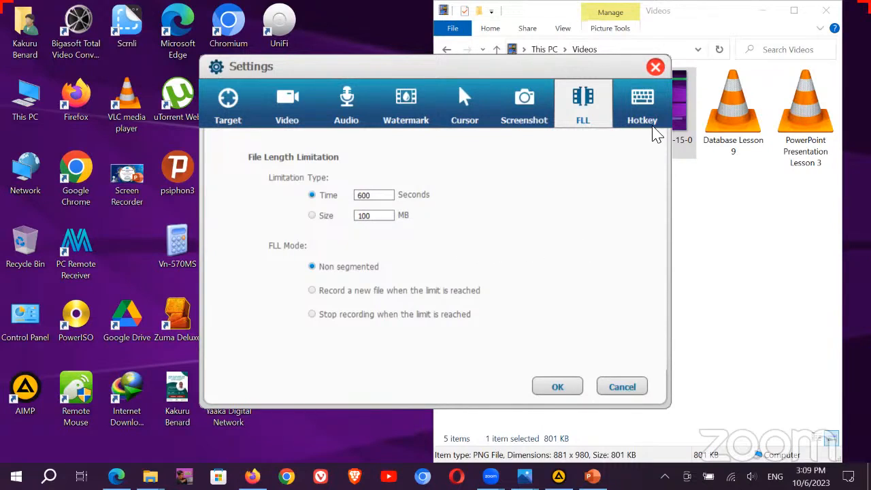
Step: On the Hotkey page, select the Ctrl + Alt + F1 start-recording hotkey text
left_click(648, 108)
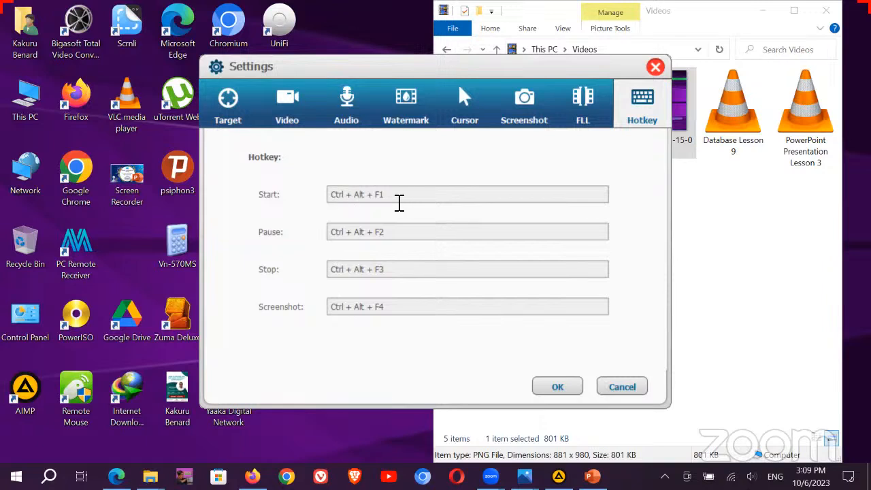
left_click_drag(399, 203, 330, 197)
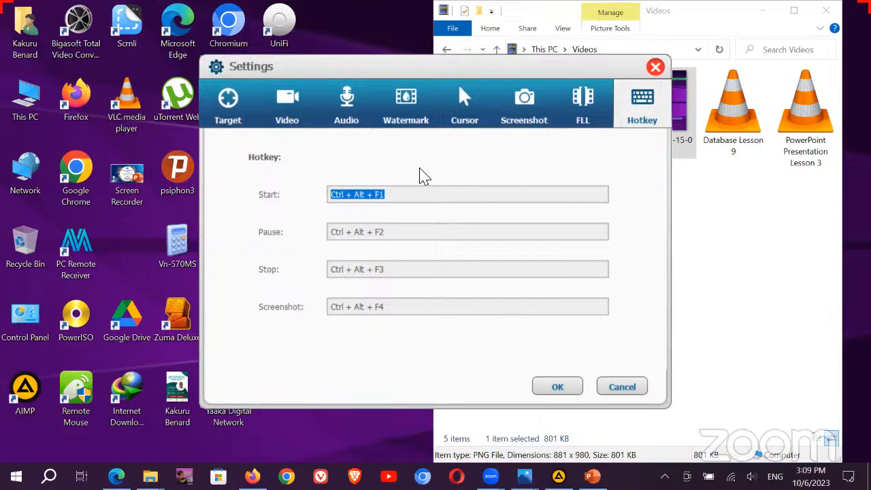
left_click(393, 196)
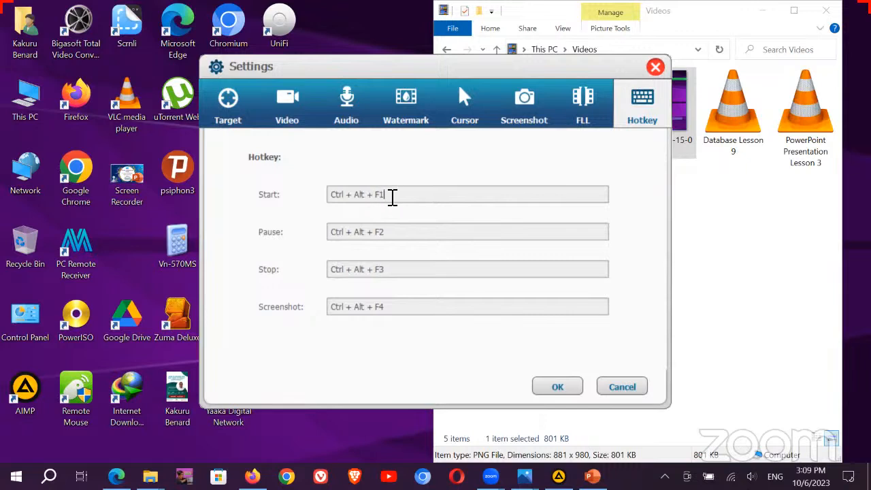
left_click_drag(386, 198, 381, 197)
Step: Try capturing a new Ctrl + Alt start hotkey to replace Ctrl + Alt + F1
type("1")
key("BackSpace")
key("e")
key("BackSpace")
key("ctrl")
key("BackSpace")
key("ctrl")
key("BackSpace")
key("ctrl+alt")
key("ctrl")
Step: Discard the settings changes, close the Videos folder, and start a full-screen recording after 5 seconds
left_click(633, 388)
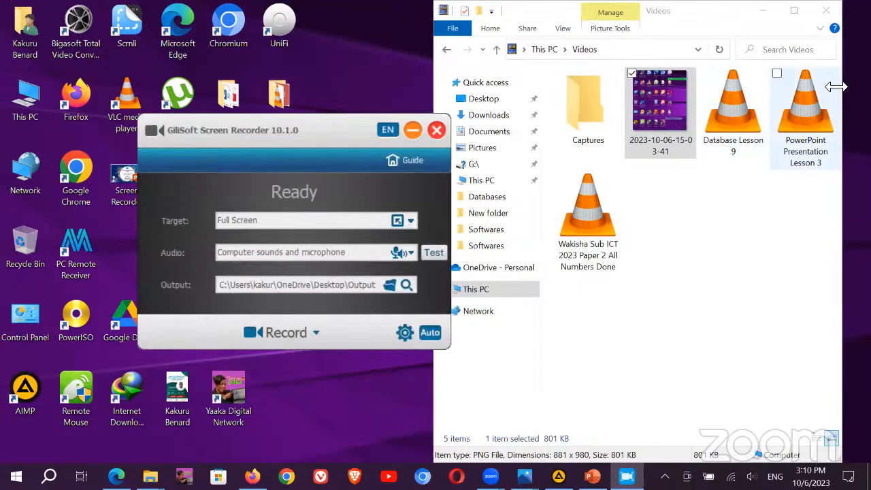
left_click(826, 10)
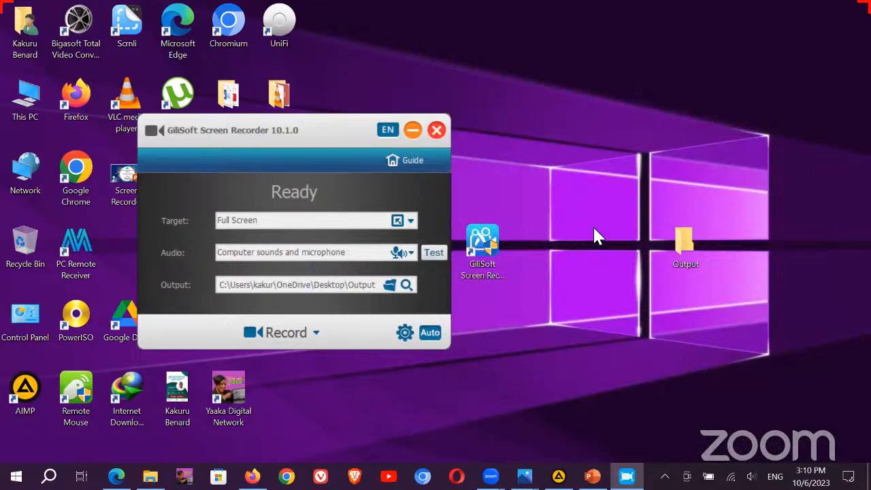
left_click(316, 333)
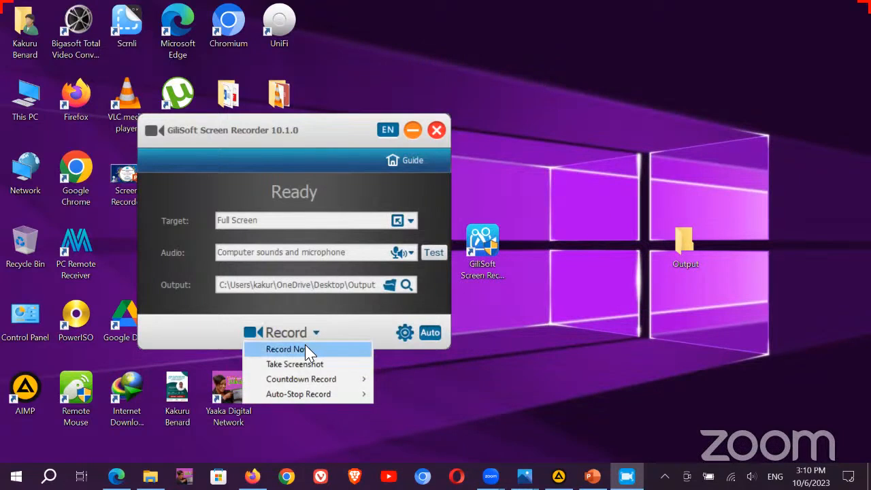
mouse_move(361, 381)
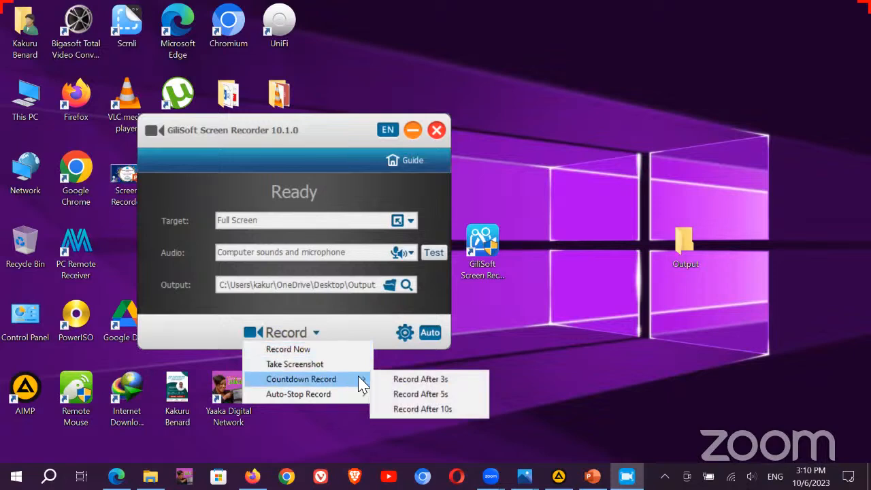
left_click(435, 400)
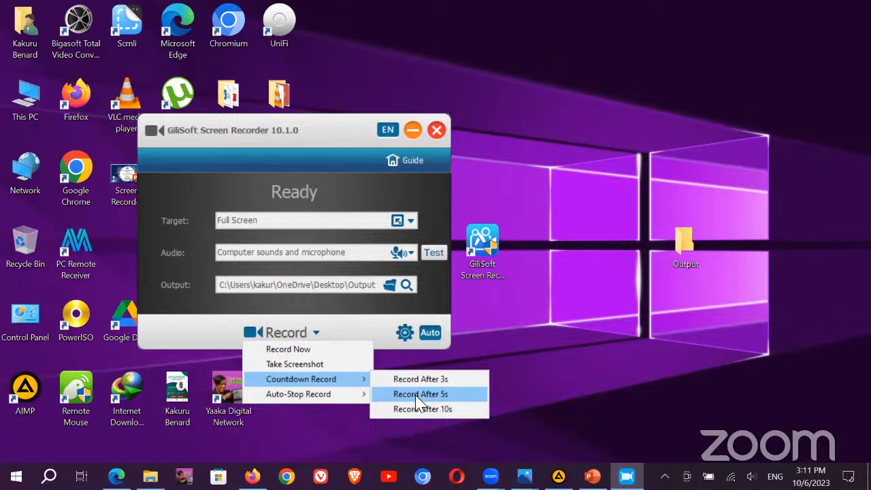
left_click(418, 397)
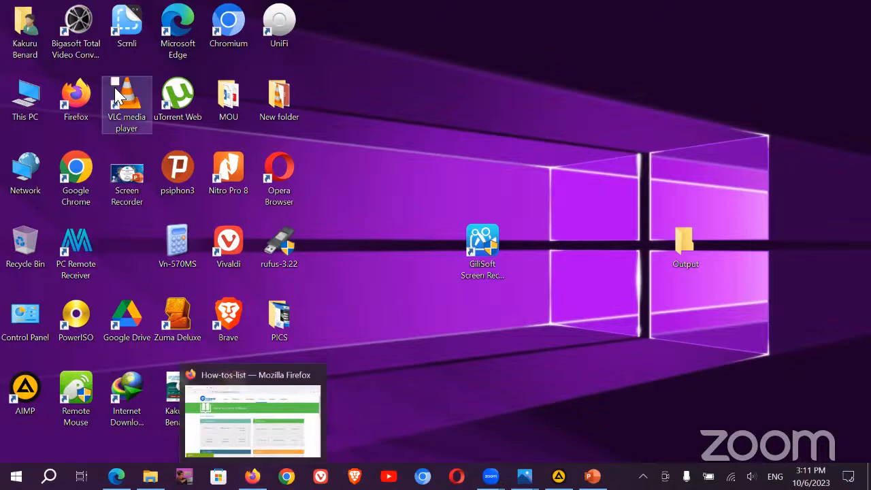
Step: Open Firefox and search for 'east african anthem in kiswahili and english'
double_click(82, 102)
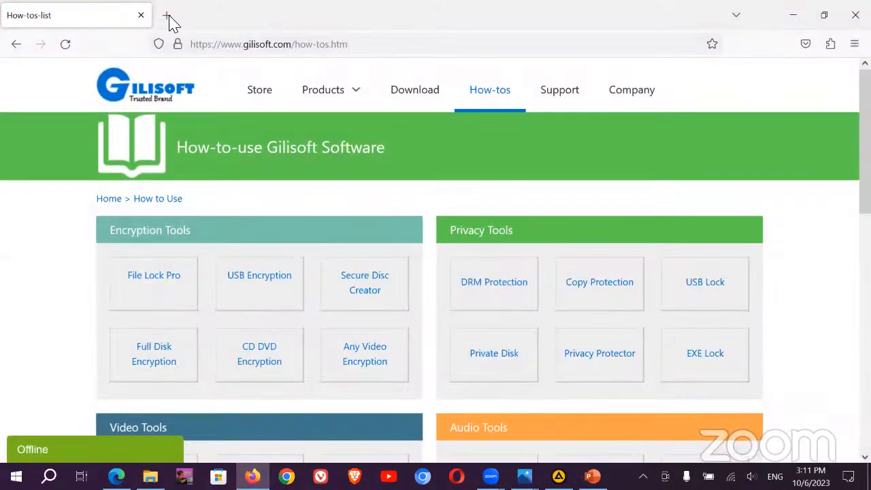
left_click(168, 15)
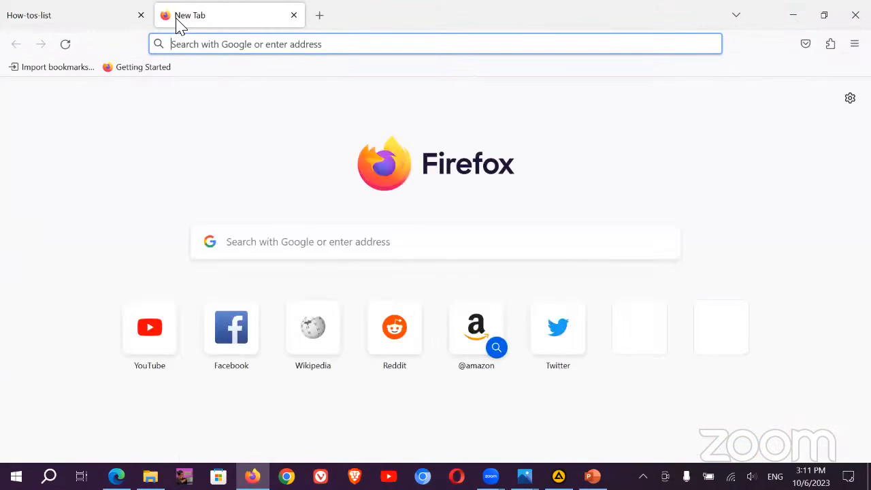
type("EAST")
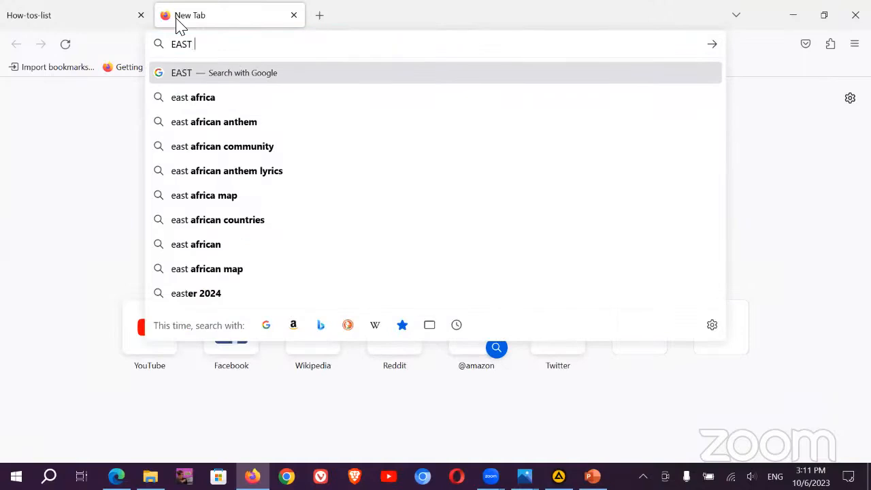
type(" AFRICAT")
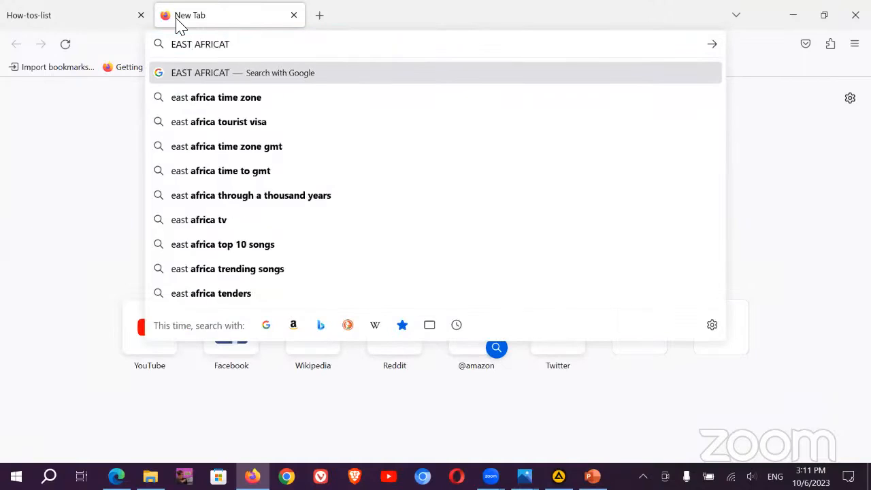
key("BackSpace")
type("N NAT")
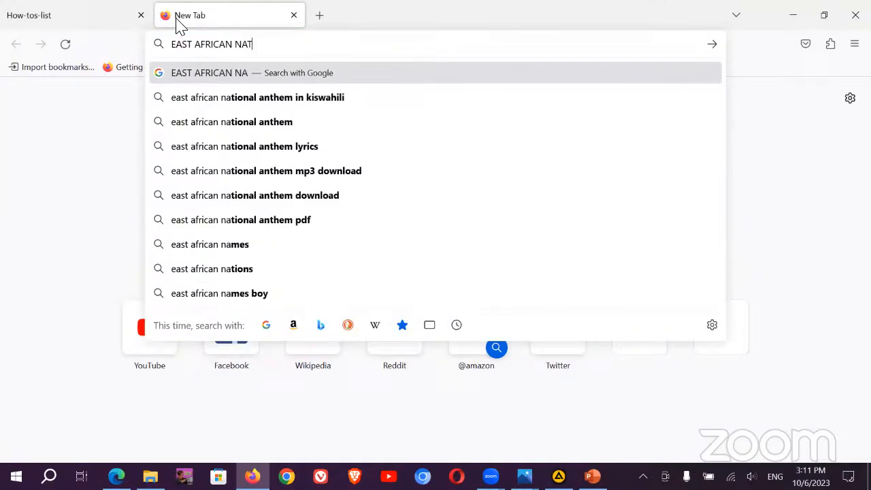
type("IONAL")
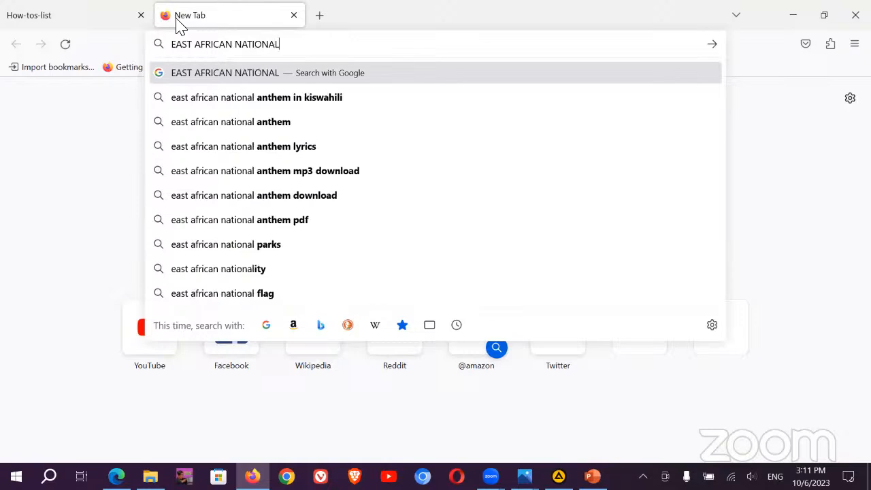
left_click(237, 150)
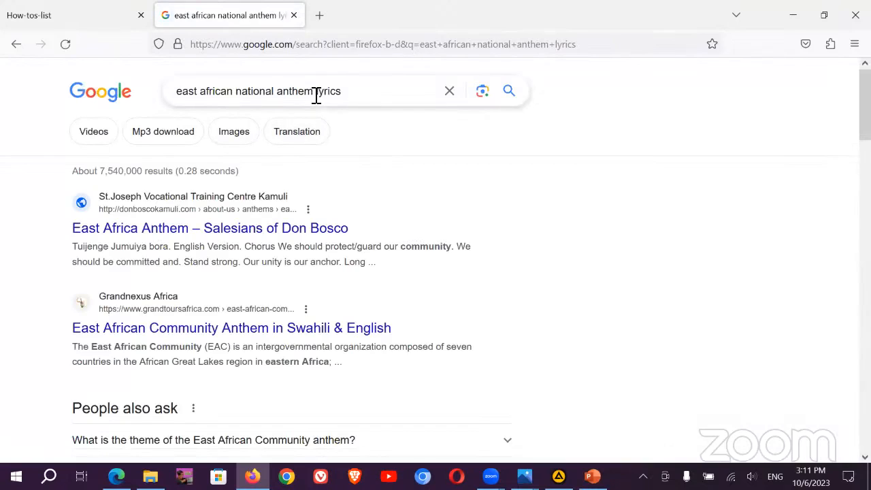
left_click(283, 92)
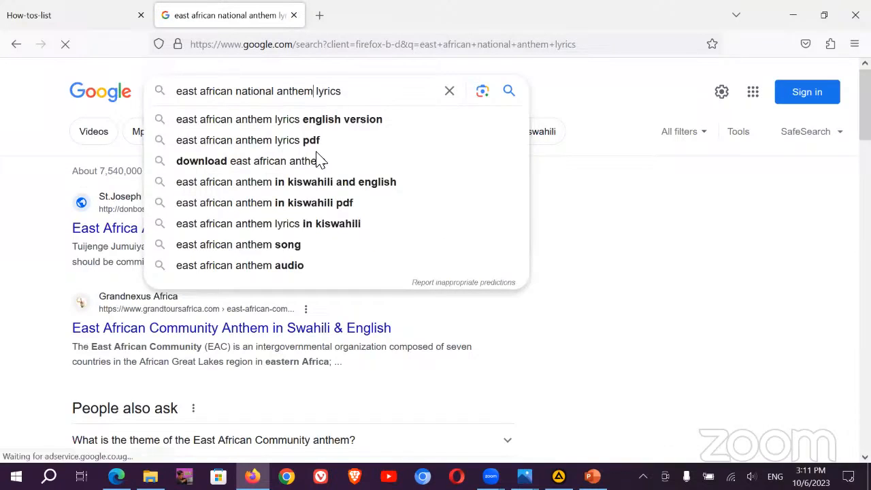
left_click(318, 181)
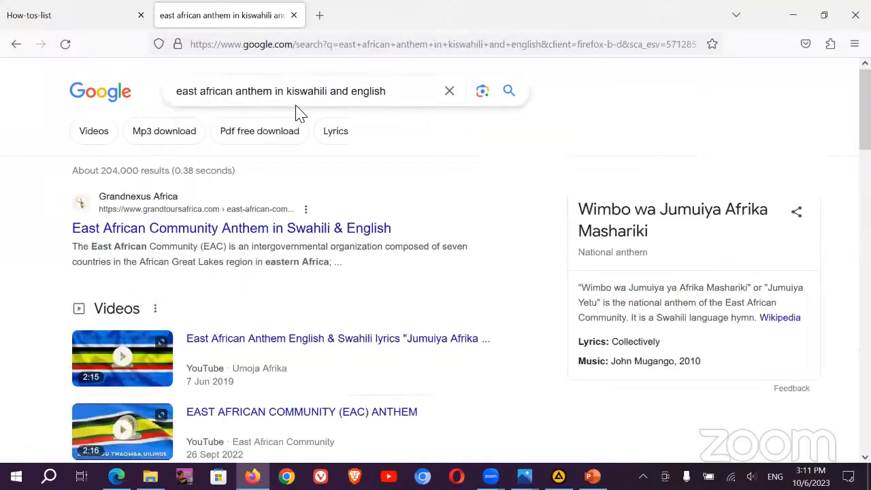
scroll(292, 163, "down", 1)
Step: Read through the Grandnexus Africa East African Community Anthem page, then show the desktop
left_click(193, 164)
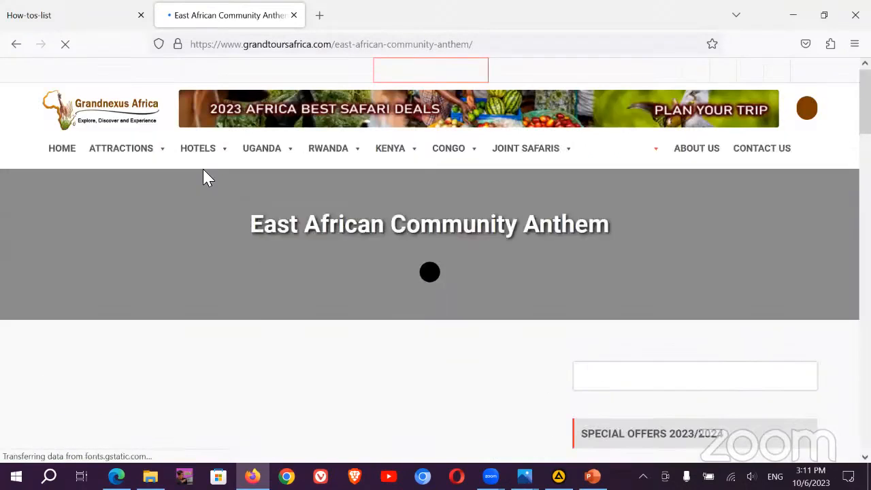
scroll(249, 316, "down", 6)
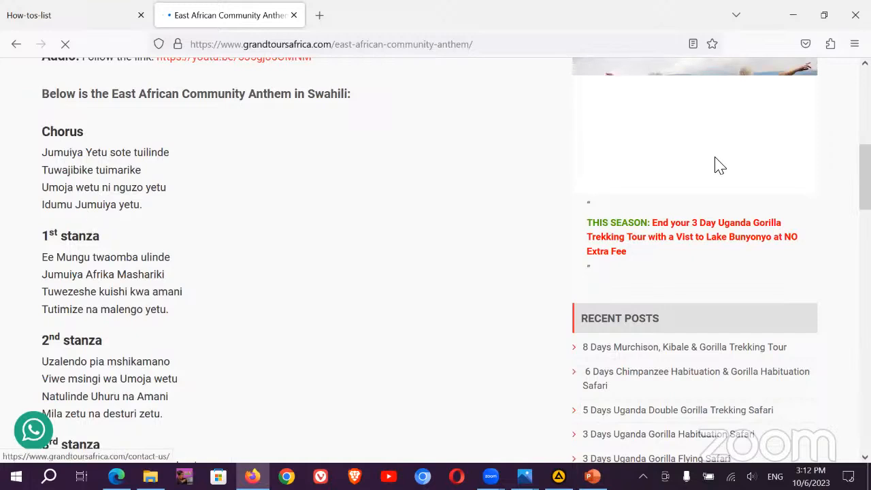
scroll(182, 245, "down", 3)
scroll(181, 243, "down", 4)
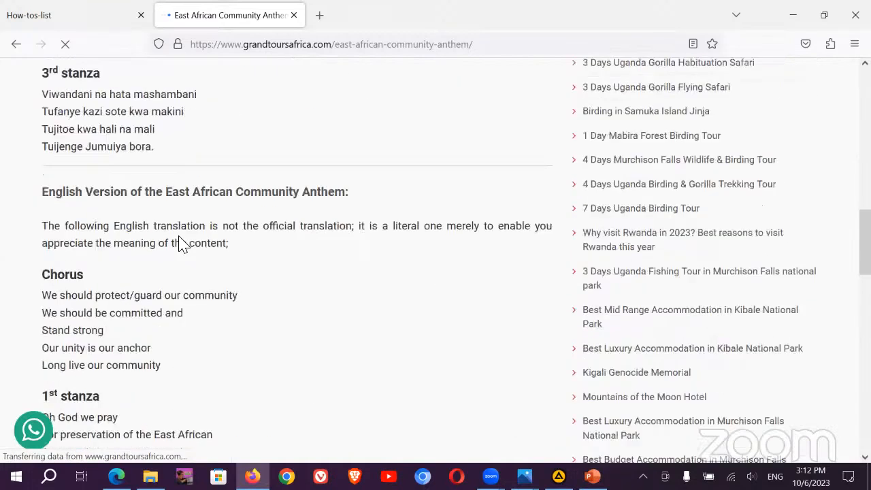
scroll(152, 171, "up", 8)
scroll(58, 181, "down", 3)
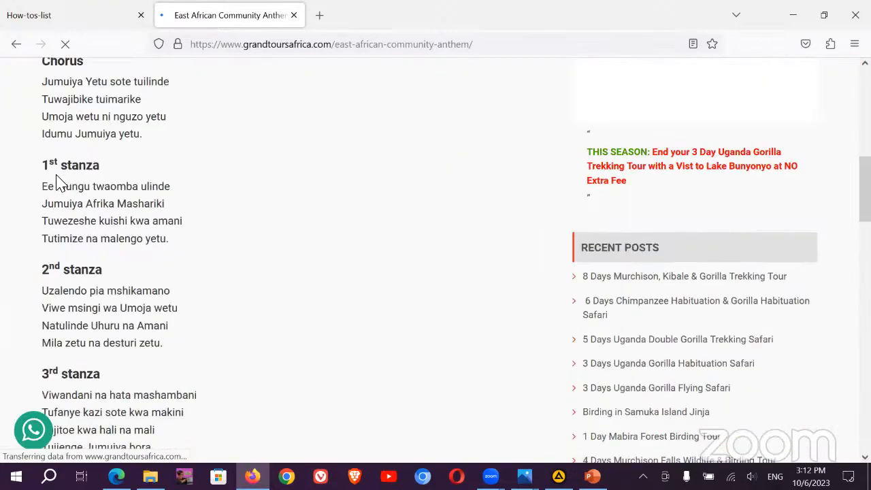
scroll(239, 277, "down", 3)
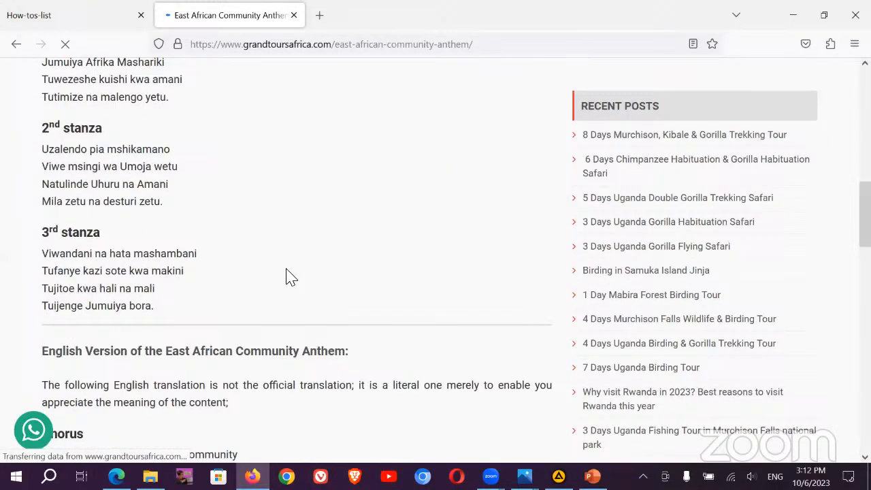
left_click(868, 476)
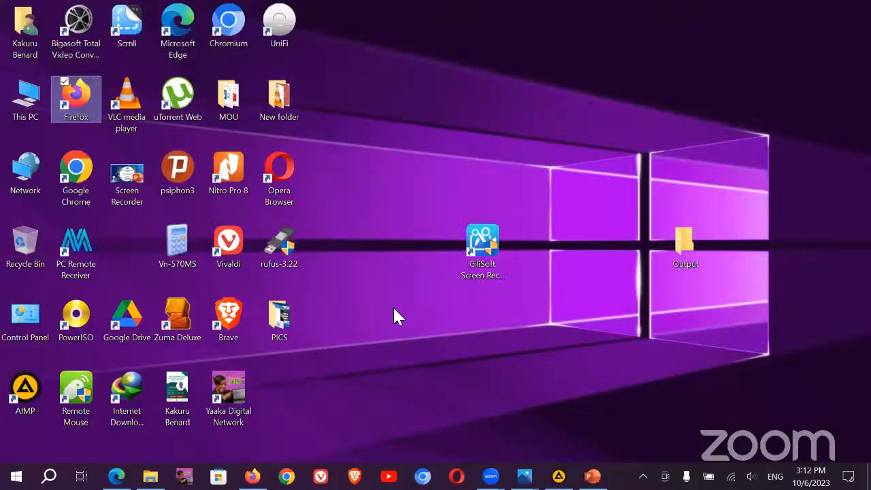
right_click(392, 306)
mouse_move(357, 268)
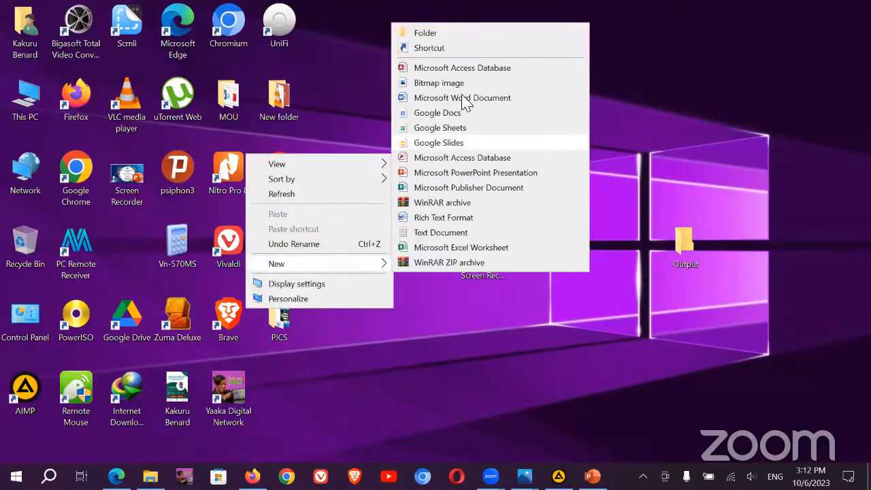
left_click(465, 97)
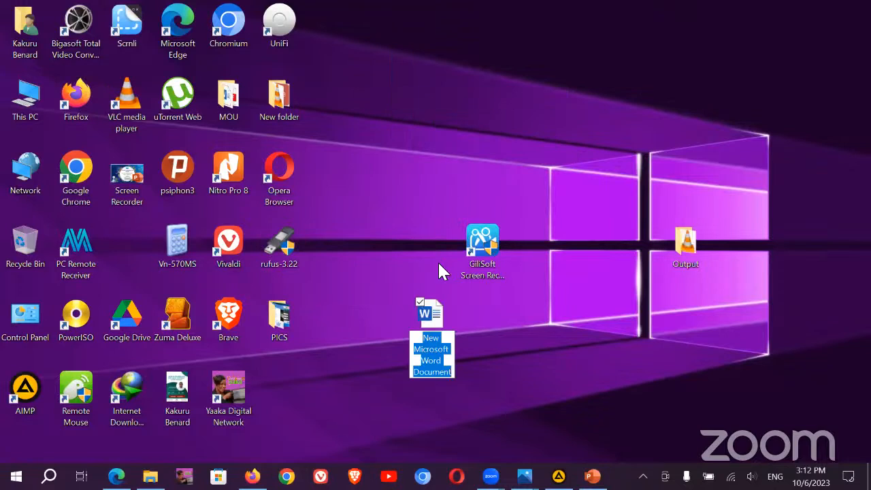
type("aNTHE")
key("BackSpace")
key("BackSpace")
key("BackSpace")
key("BackSpace")
key("BackSpace")
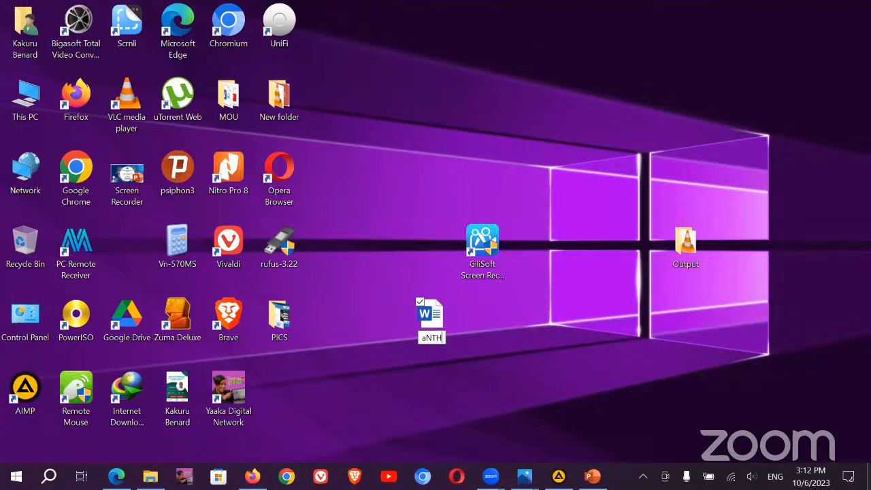
type("A")
type("them")
key("BackSpace")
key("BackSpace")
key("BackSpace")
key("BackSpace")
type("nthem")
key("Return")
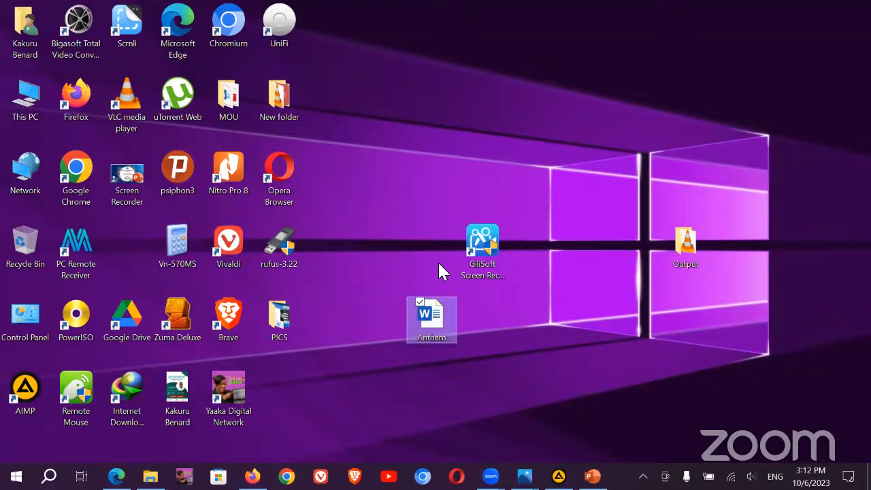
key("Return")
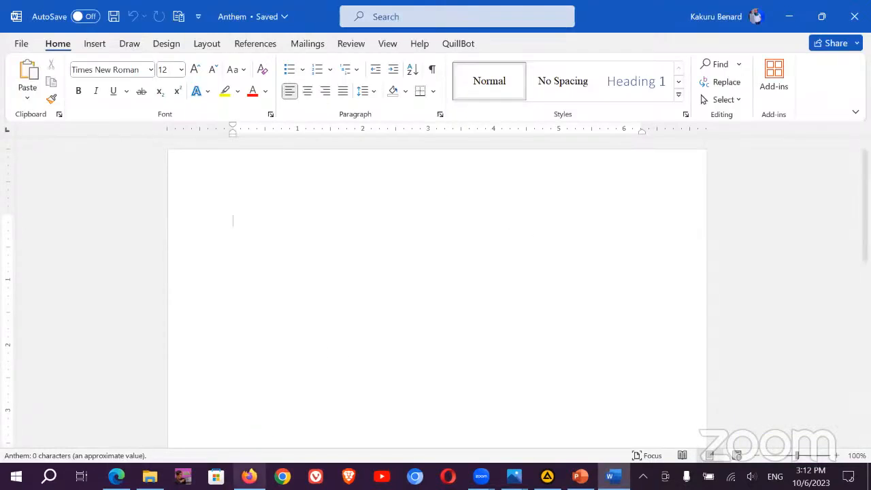
left_click(249, 476)
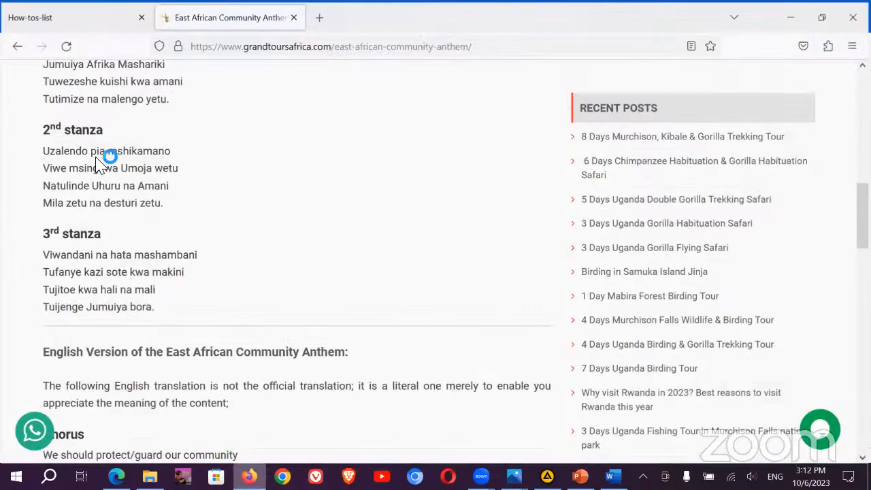
scroll(102, 161, "up", 4)
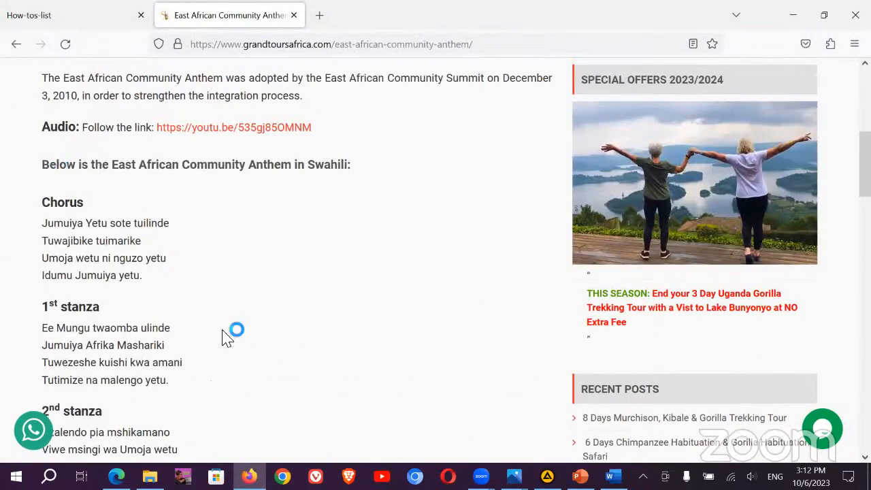
scroll(236, 334, "down", 4)
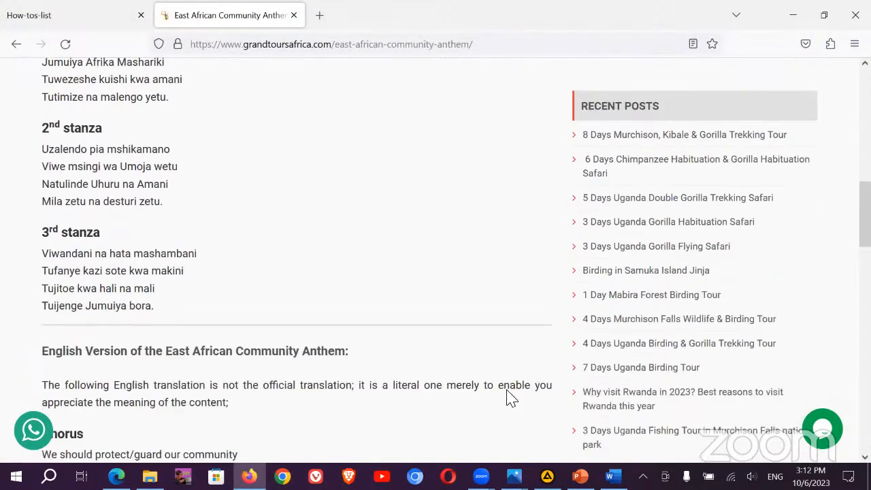
Step: Snip the Swahili chorus and 1st stanza and paste it into the Anthem document
scroll(356, 365, "up", 4)
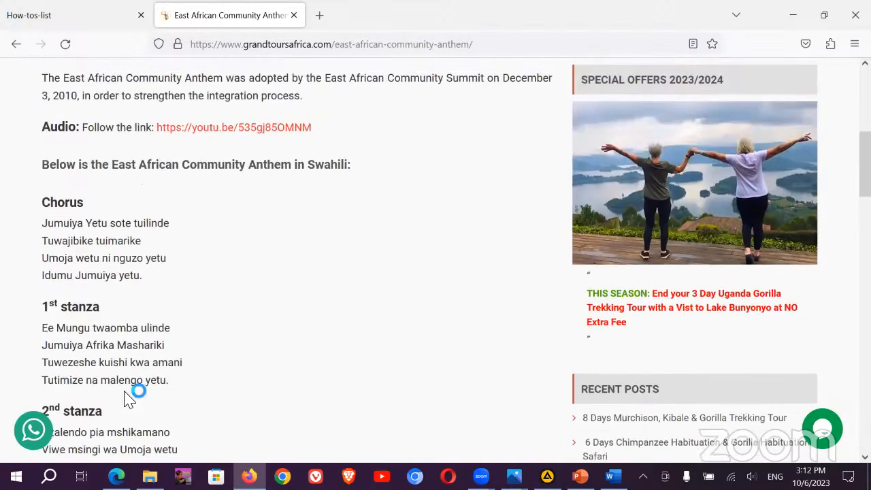
left_click(16, 476)
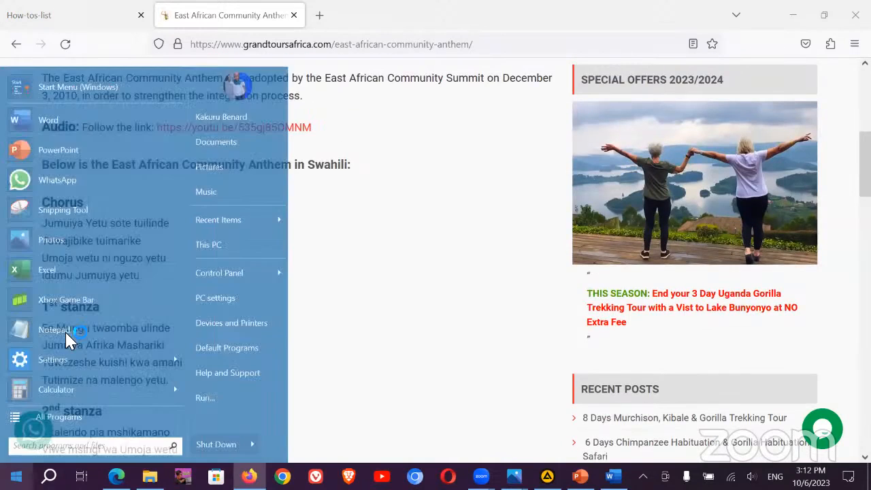
left_click(49, 211)
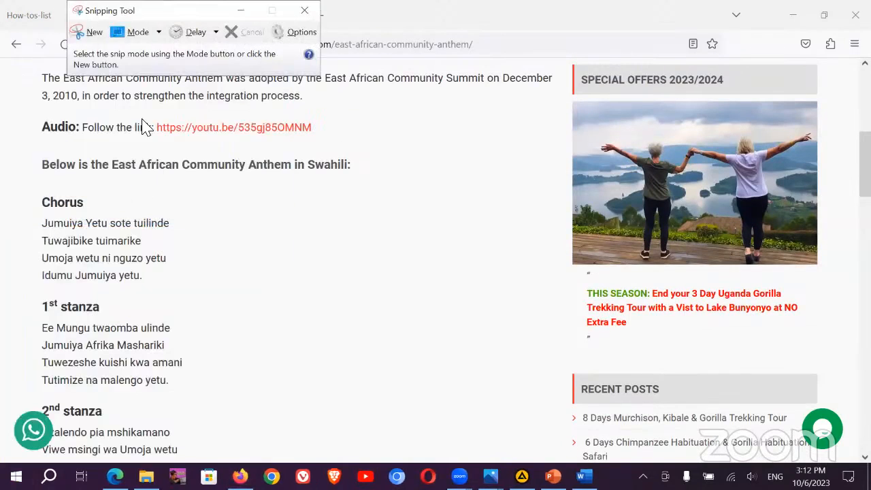
key("ctrl+n")
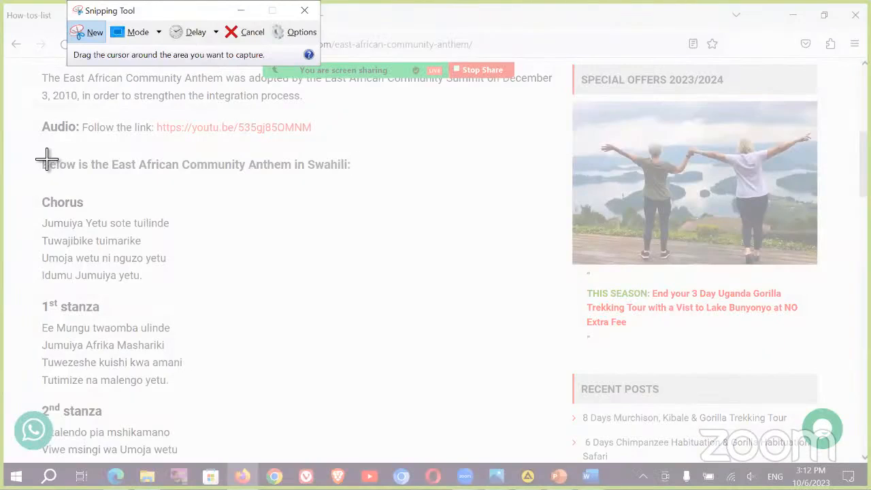
left_click_drag(41, 155, 428, 390)
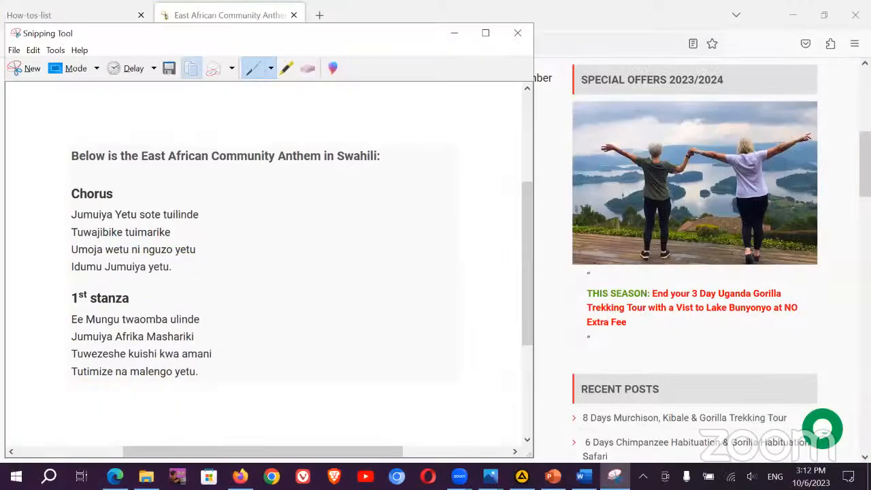
left_click(588, 476)
key("ctrl+v")
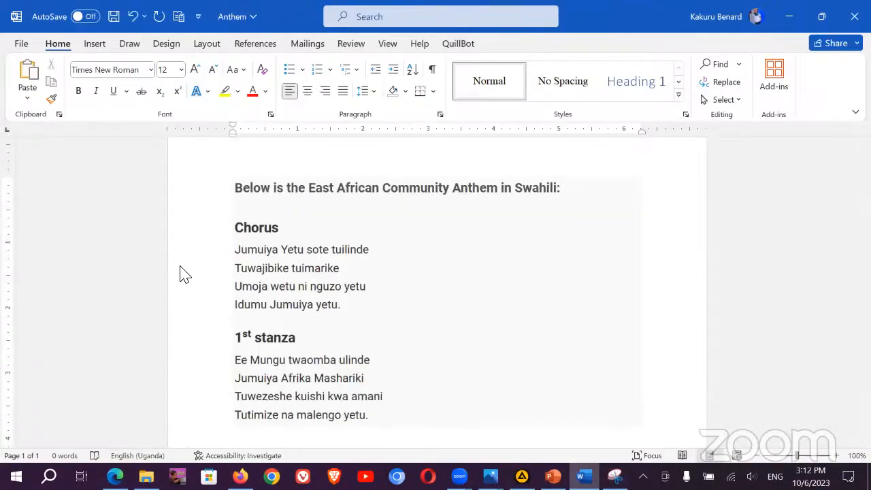
key("alt+Tab")
Step: Snip the 3rd stanza with the English version heading and paste it below the first
scroll(165, 213, "down", 5)
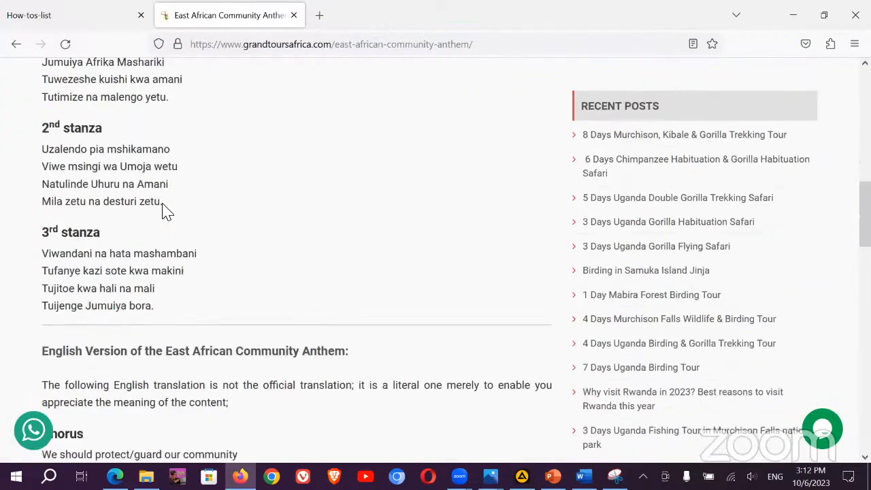
left_click(615, 476)
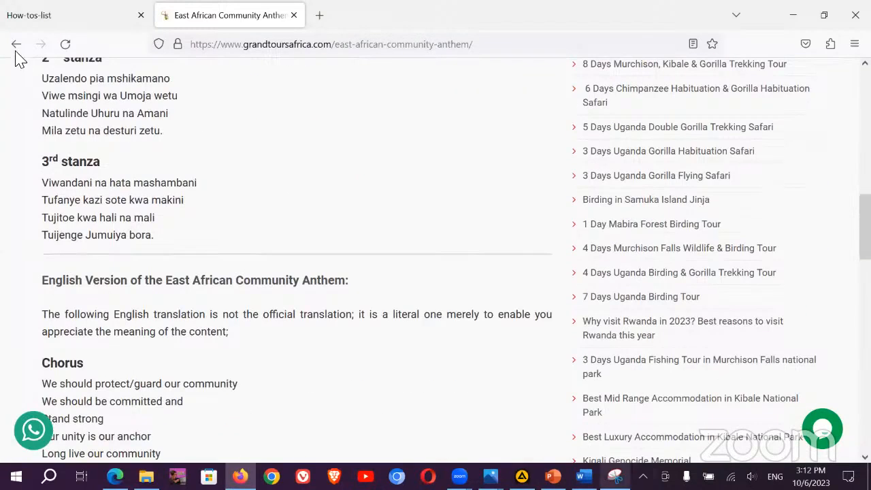
key("ctrl+n")
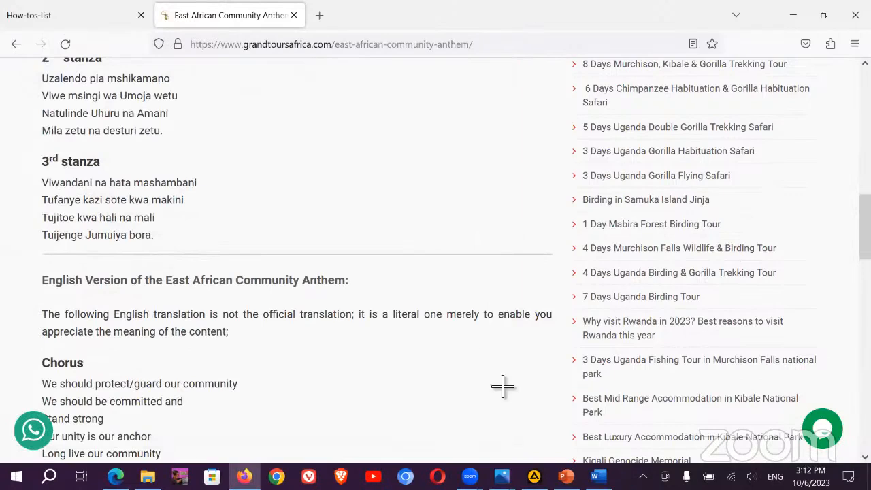
left_click_drag(27, 148, 570, 354)
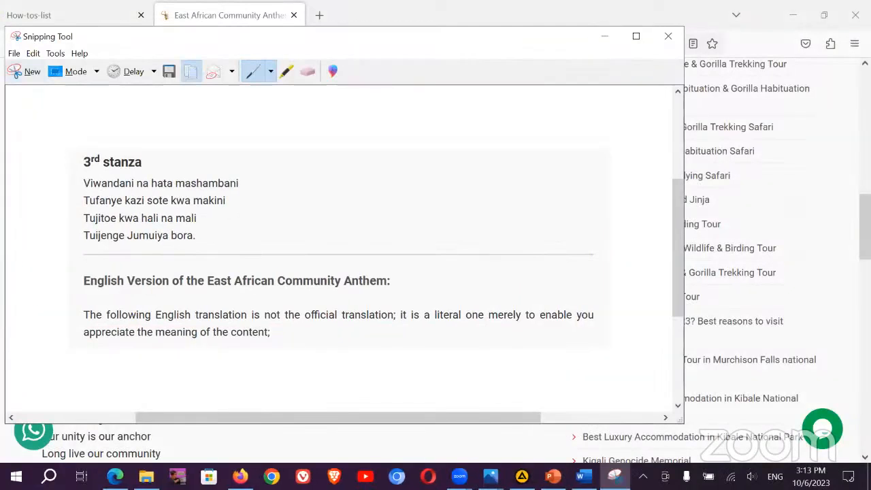
key("alt+Tab")
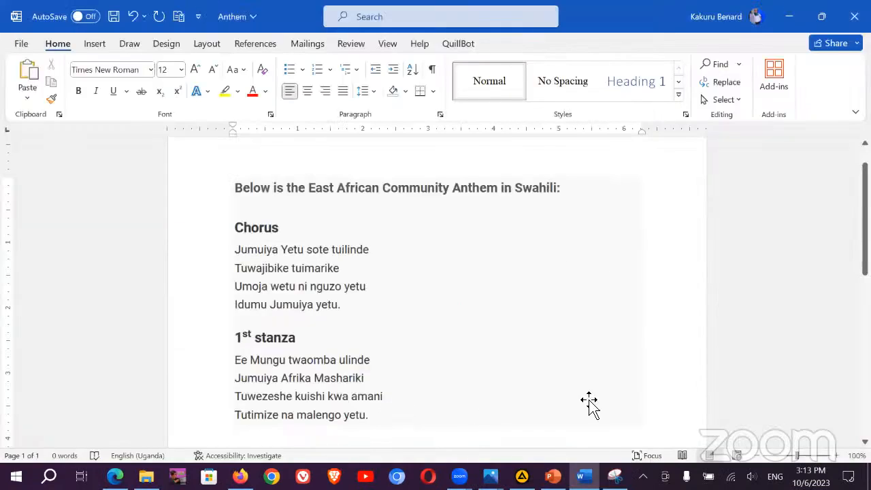
key("ctrl+v")
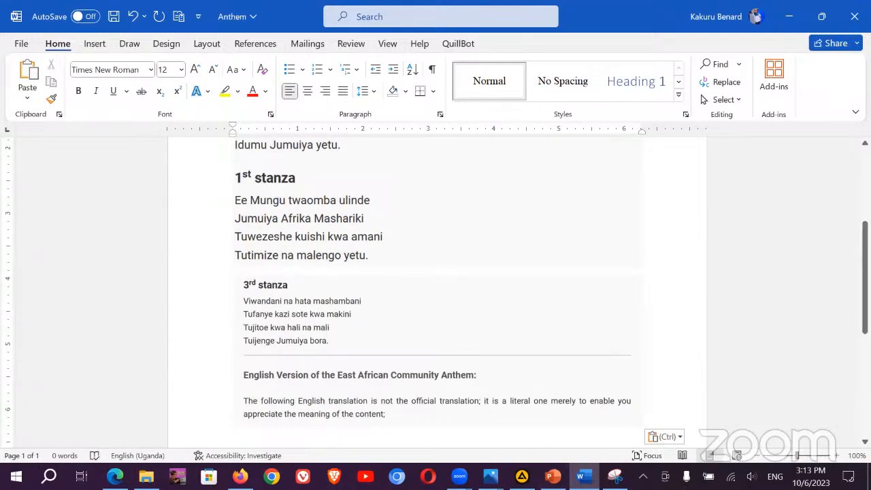
key("alt+Tab")
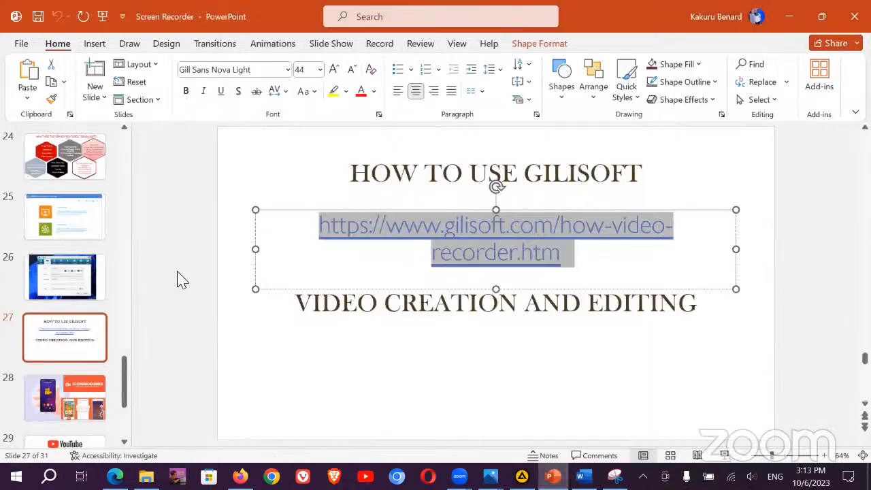
Step: Stop the full-screen recording using Stop from the GiliSoft tray icon's menu
left_click(179, 278)
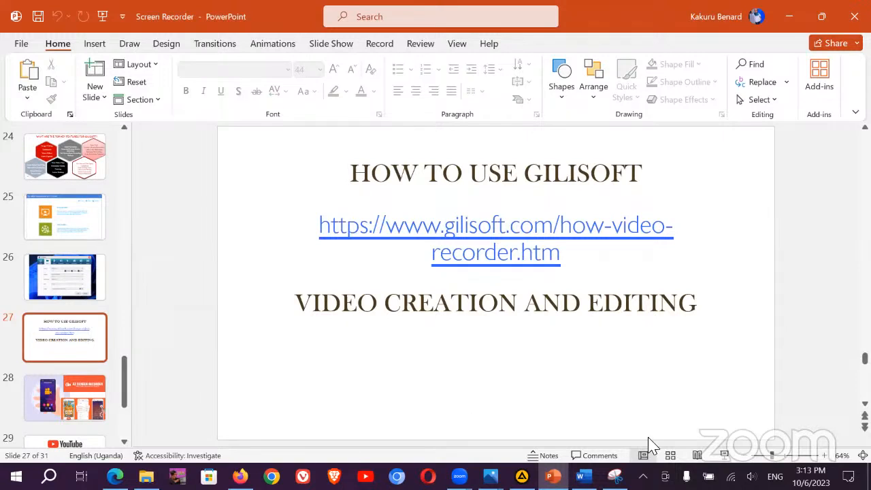
left_click(642, 476)
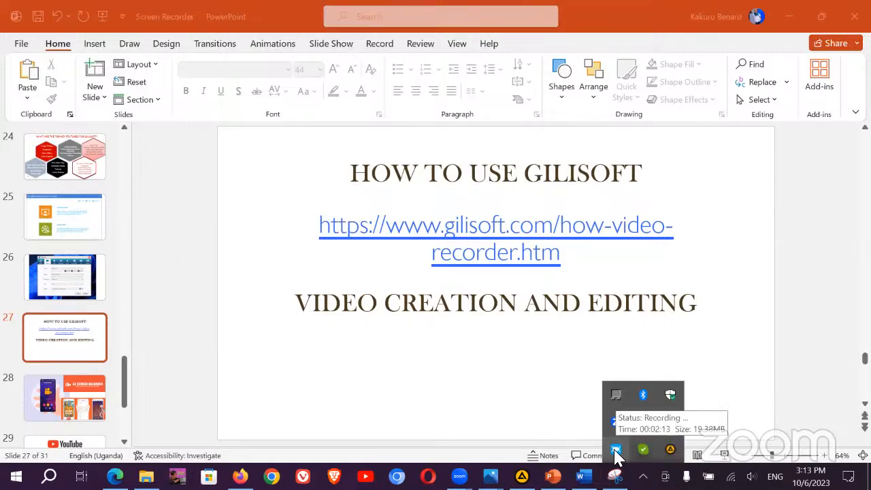
right_click(616, 455)
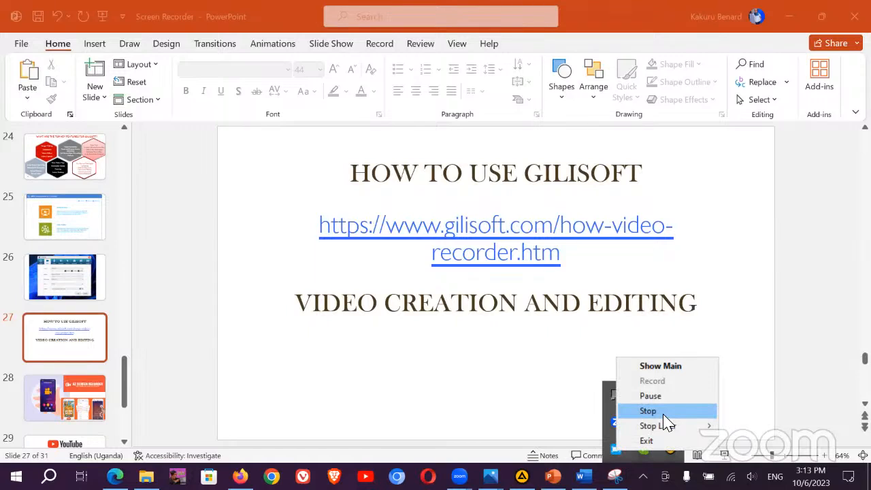
left_click(663, 413)
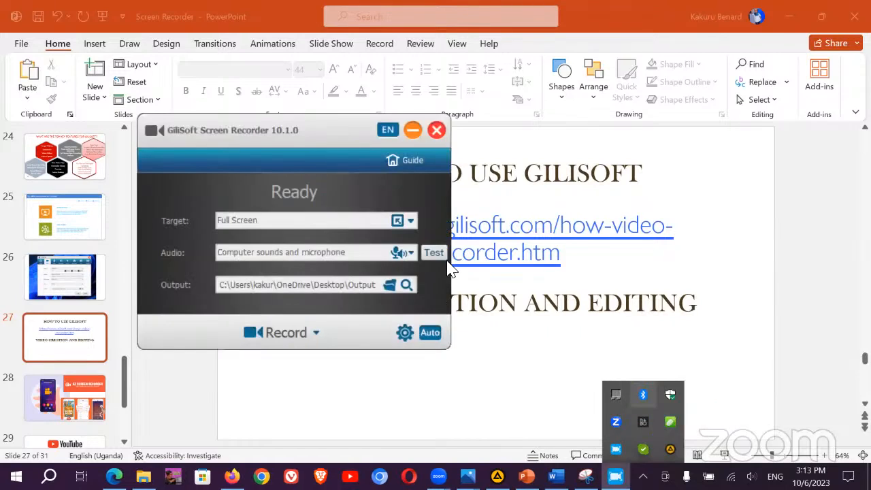
Step: Minimize the presentation, save and close the Anthem document, and show the desktop
left_click(789, 17)
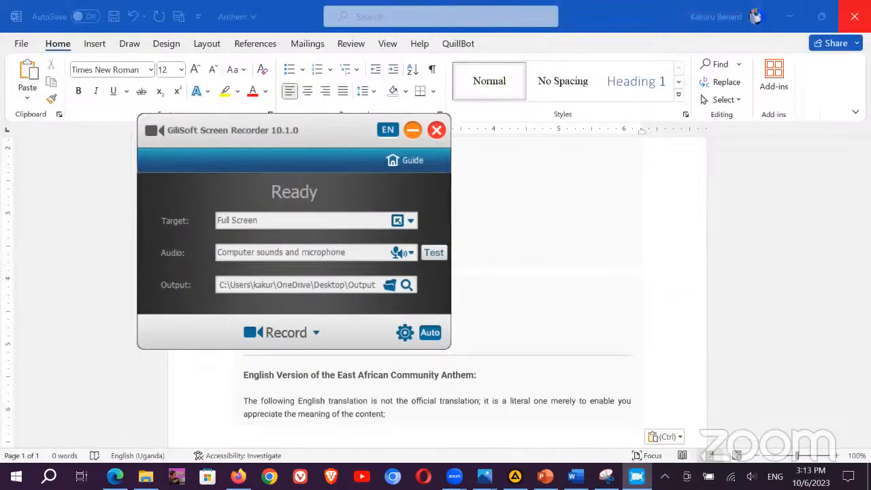
left_click(449, 270)
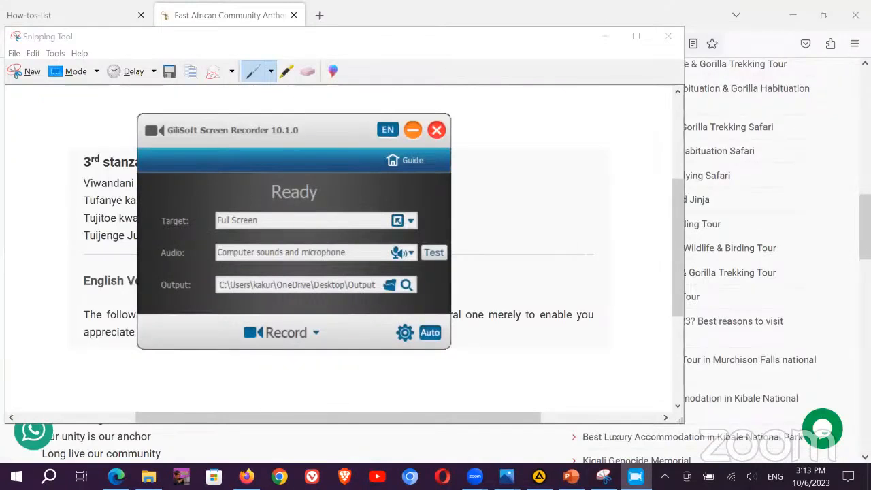
key("super+d")
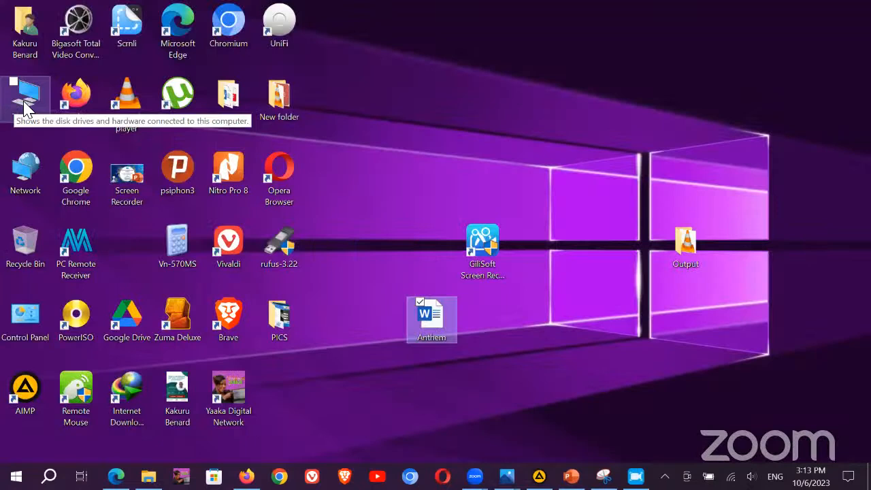
left_click(26, 109)
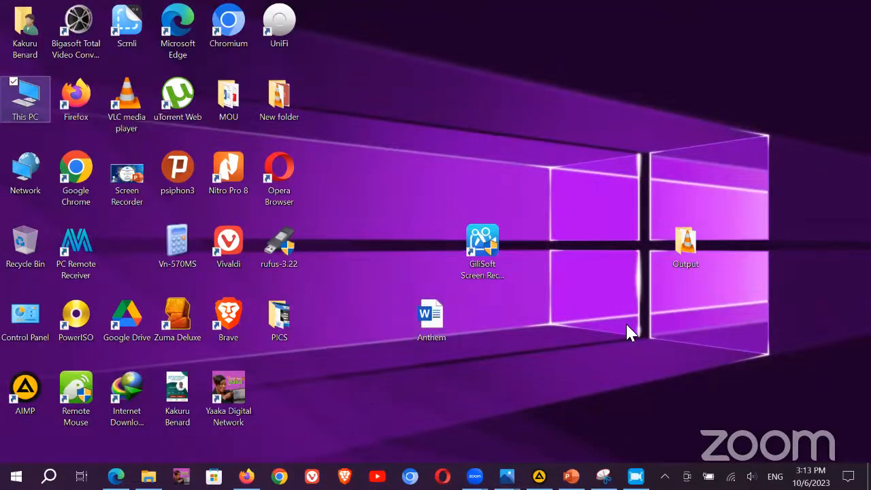
key("Return")
scroll(661, 302, "down", 5)
left_click(632, 192)
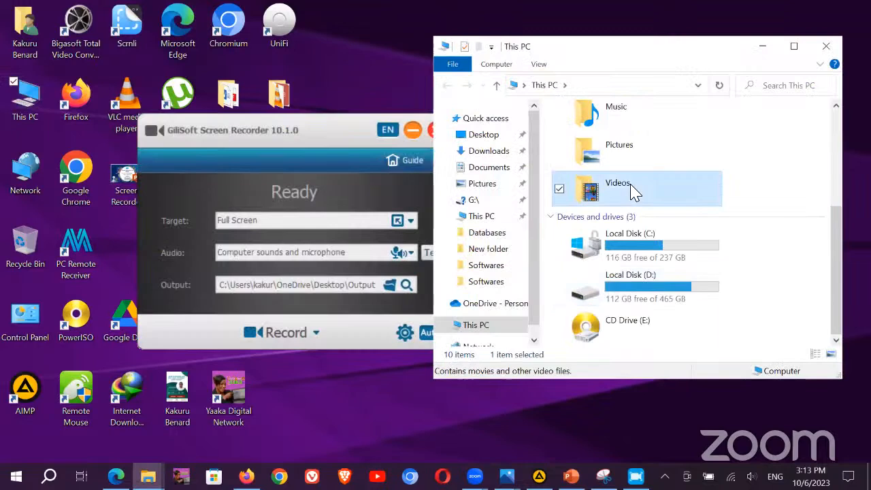
key("Return")
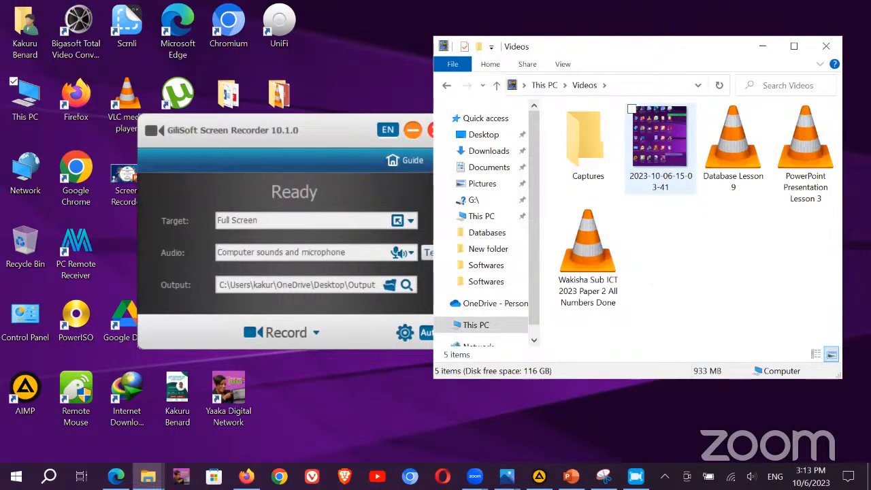
left_click(835, 40)
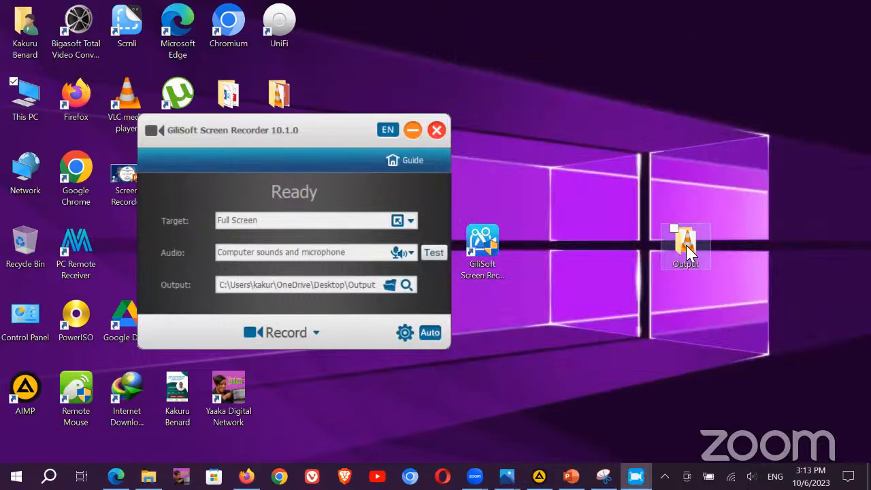
double_click(685, 245)
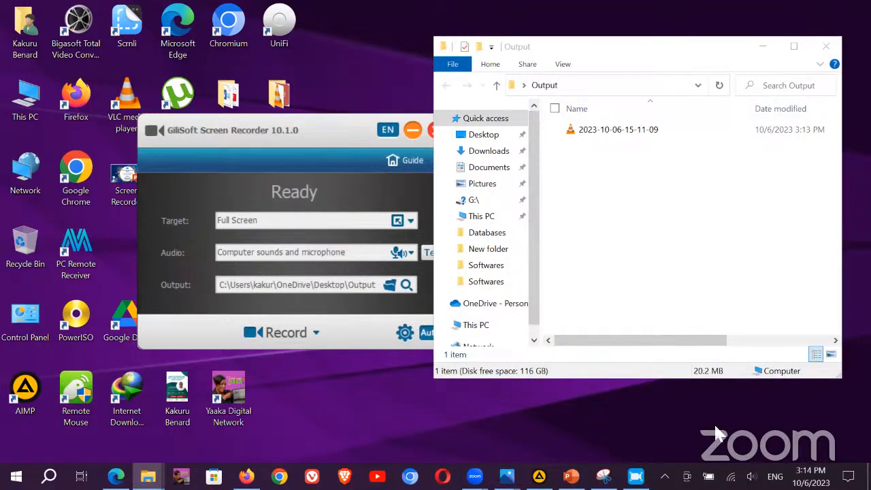
double_click(619, 135)
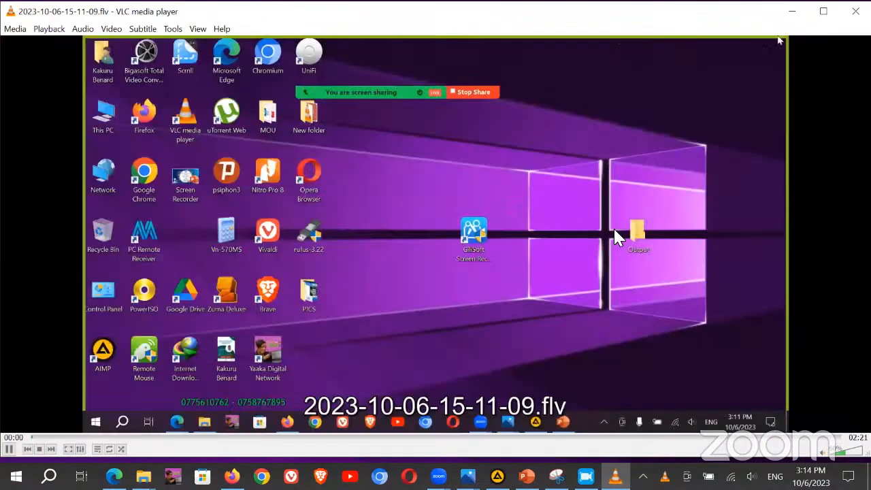
double_click(613, 230)
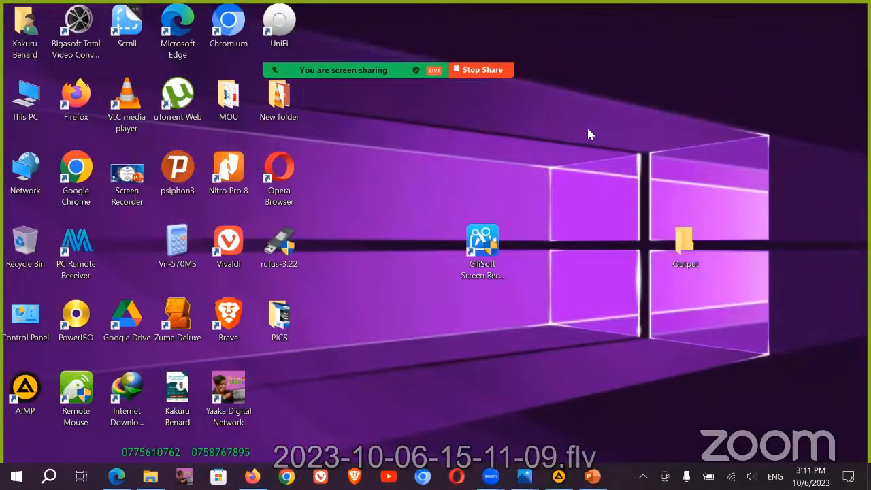
scroll(614, 230, "down", 3)
scroll(616, 236, "up", 14)
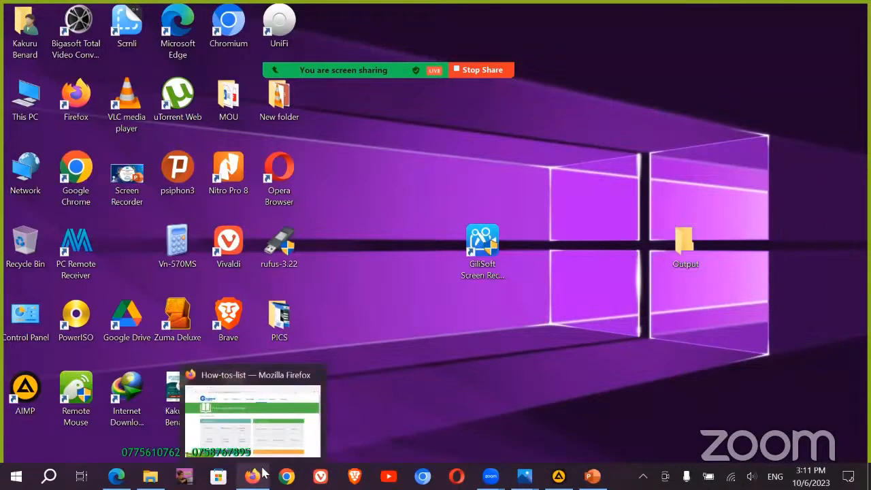
Step: Launch Firefox and search for the East African anthem in a new tab
left_click(82, 100)
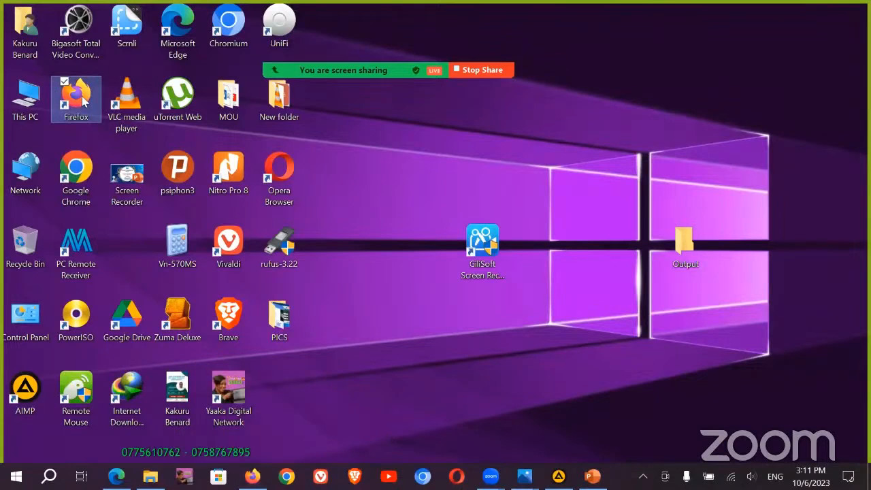
double_click(82, 100)
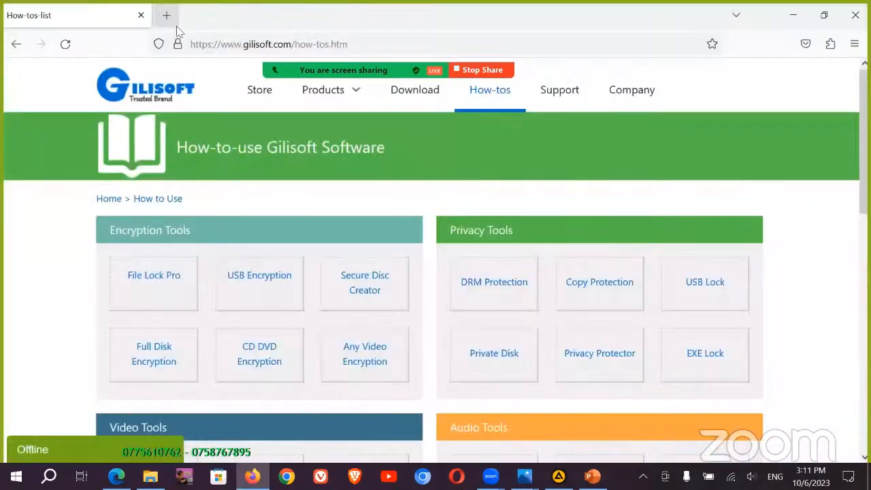
left_click(168, 16)
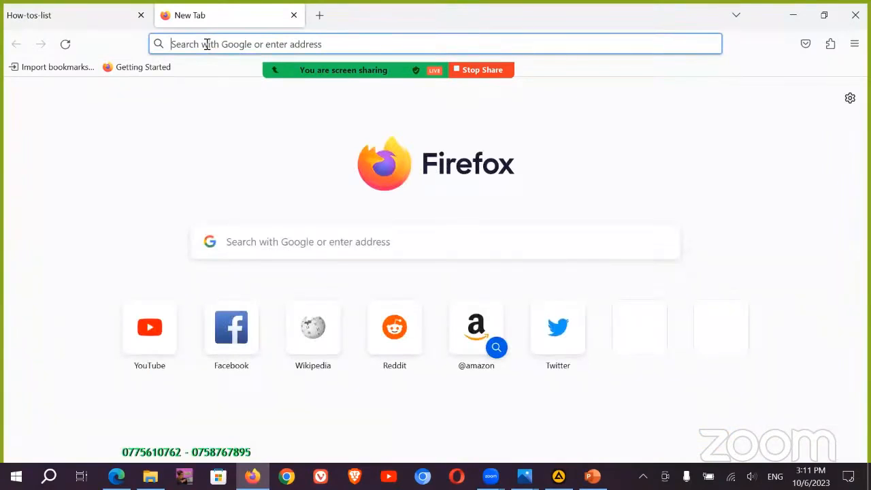
type("EAST")
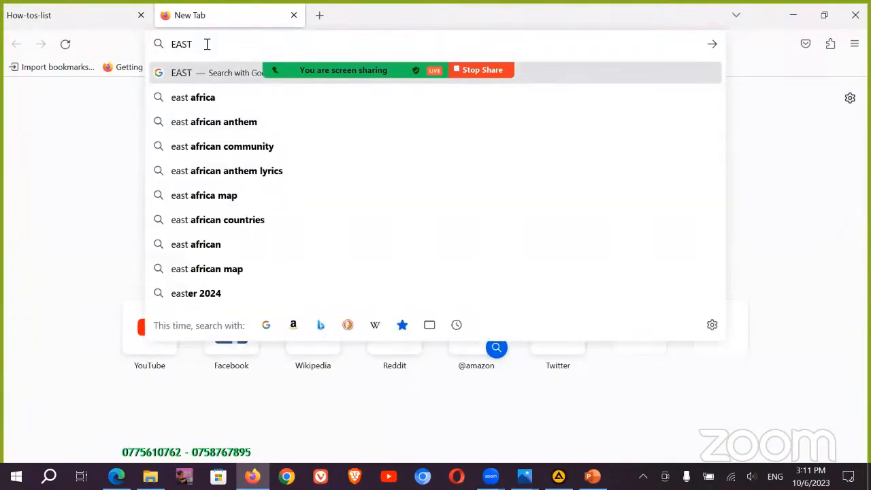
type(" AFRICAT")
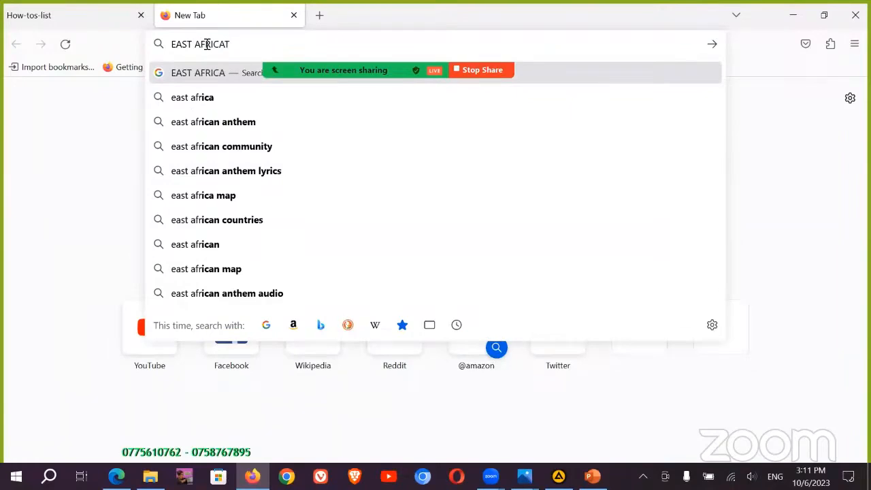
key("BackSpace")
type("N NA")
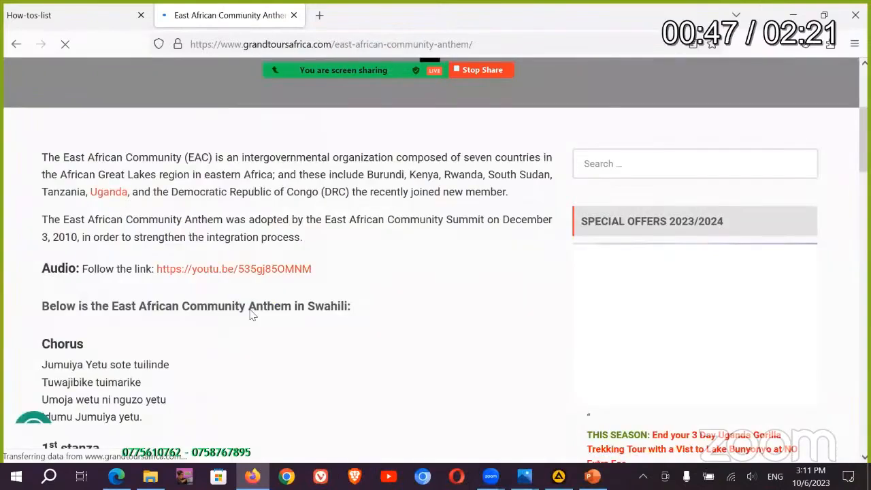
scroll(245, 306, "down", 3)
scroll(245, 306, "down", 3)
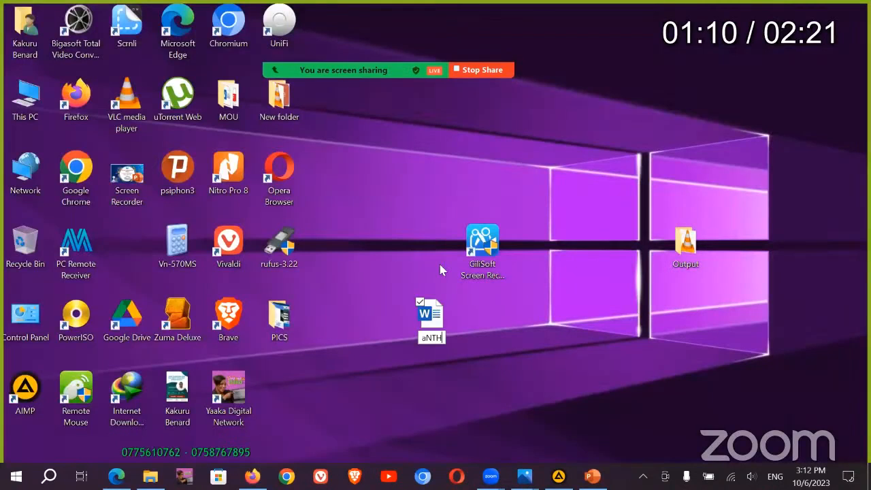
type("Ath")
type("em")
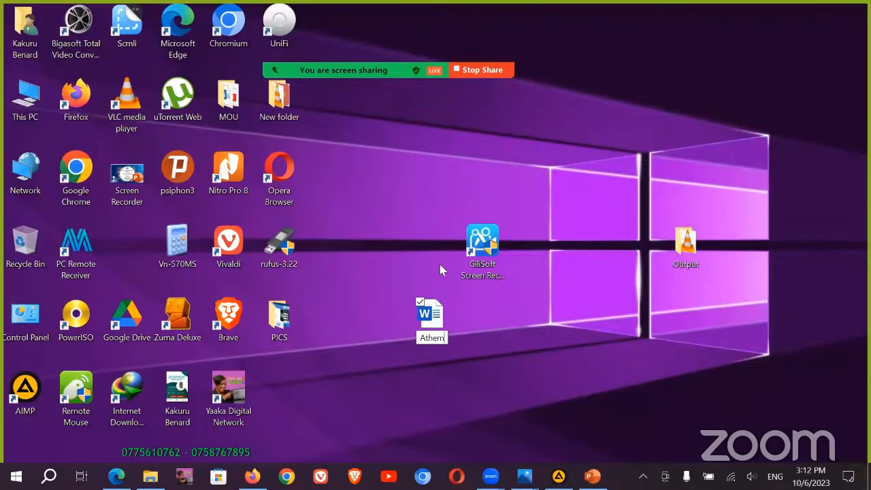
key("BackSpace")
key("BackSpace")
key("BackSpace")
key("BackSpace")
type("nthem")
key("Return")
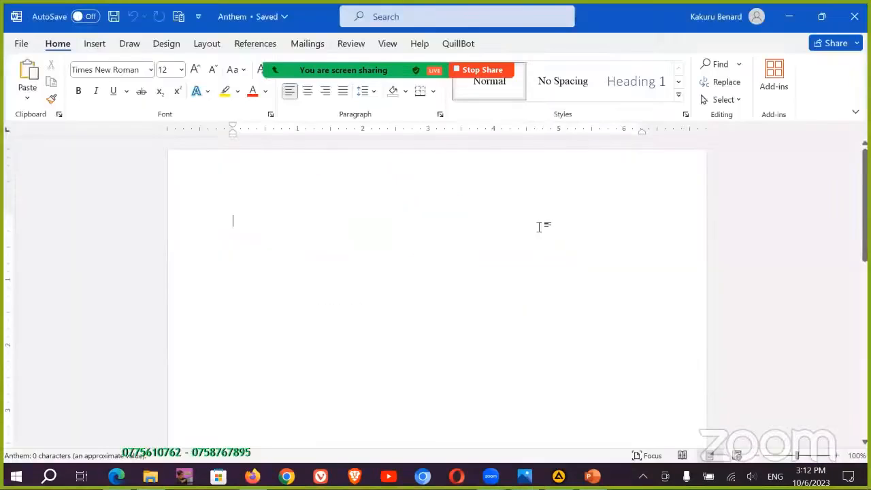
Step: Select anthem text and paste it into another window, then exit full screen and close VLC
left_click(252, 478)
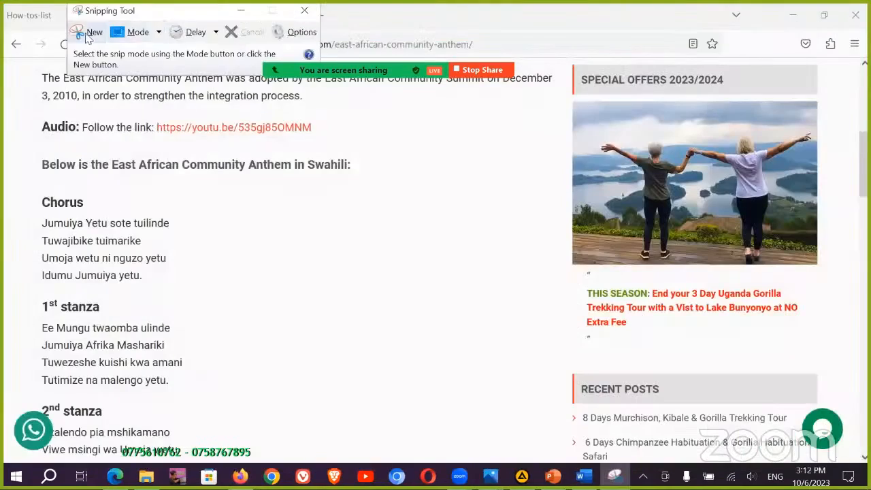
left_click(87, 34)
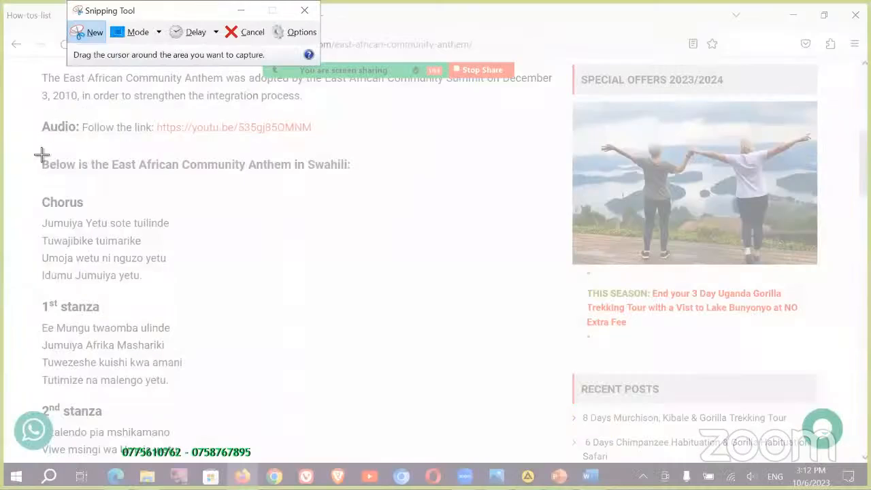
left_click_drag(41, 155, 427, 389)
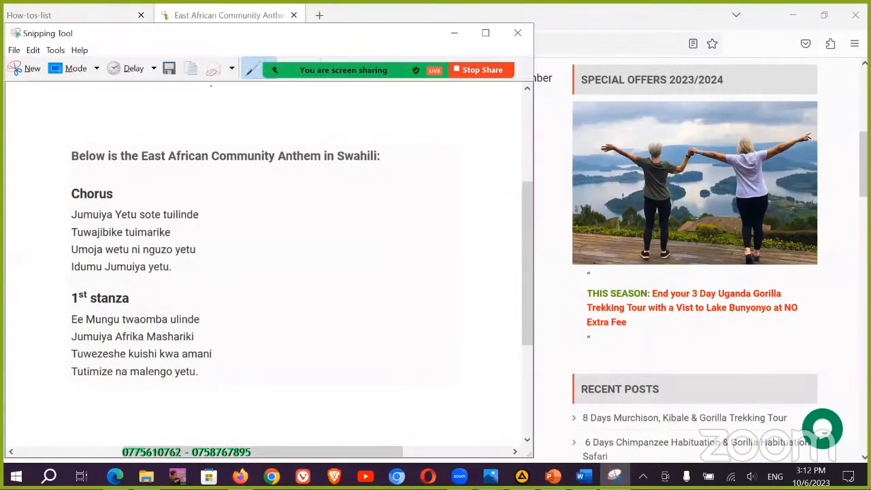
left_click(580, 475)
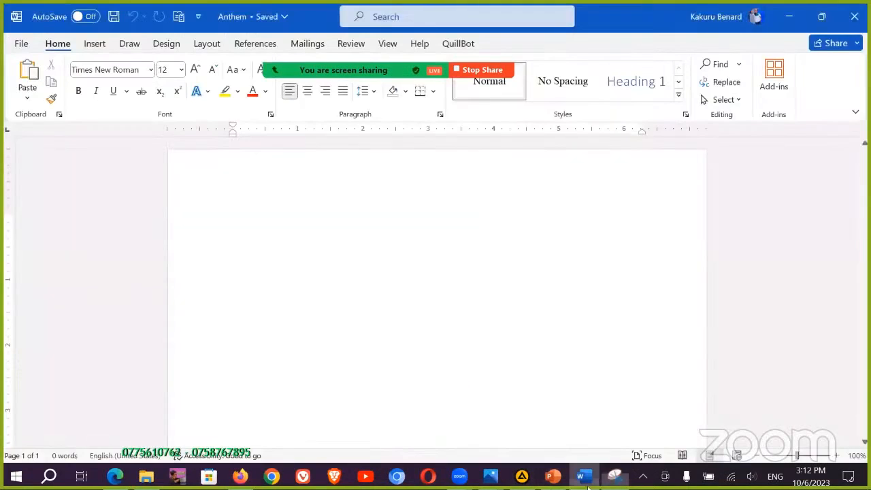
key("ctrl+v")
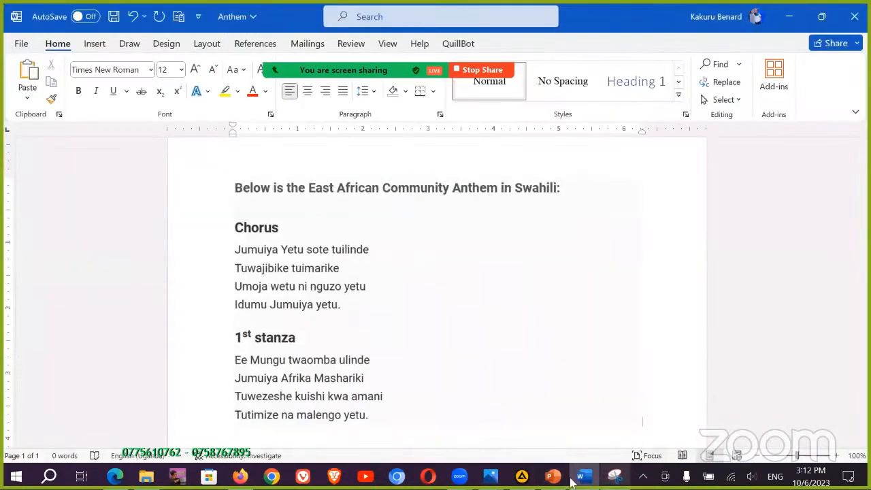
left_click(241, 478)
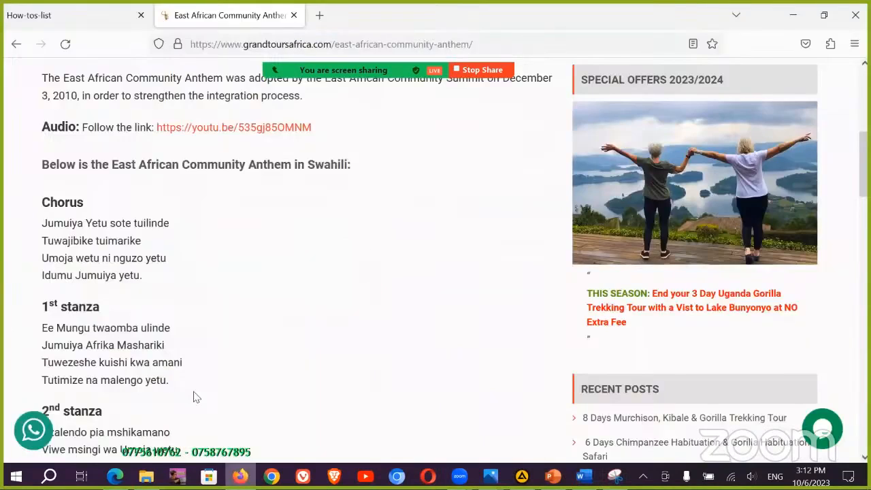
scroll(165, 210, "down", 5)
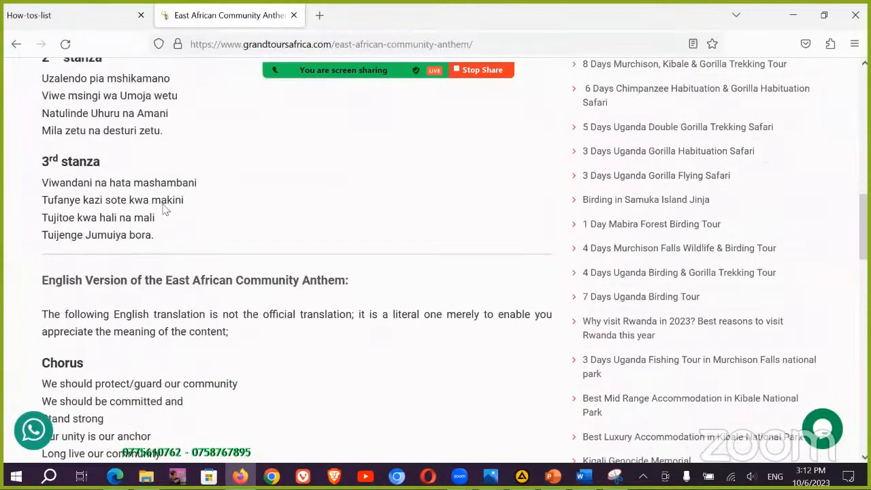
left_click(615, 477)
left_click(22, 70)
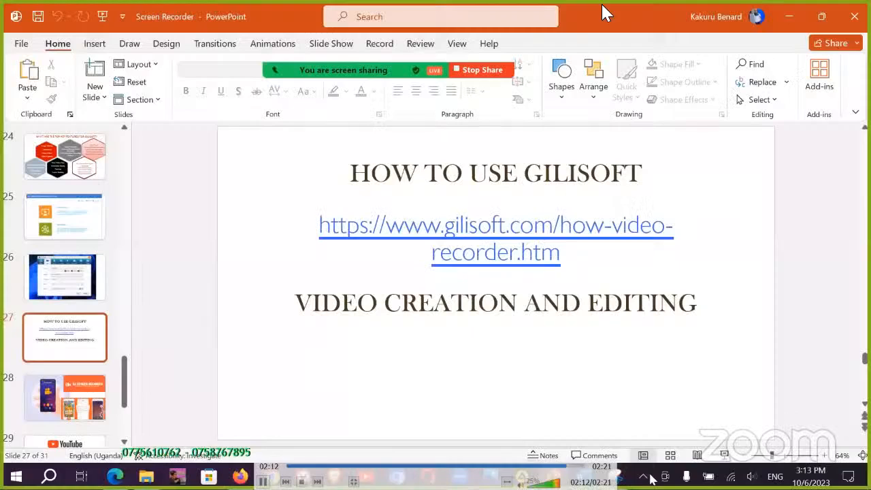
left_click(643, 477)
double_click(802, 73)
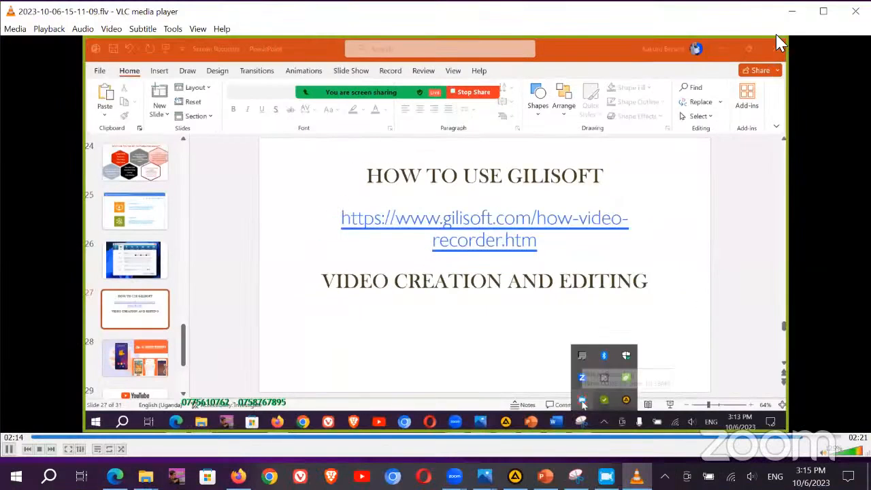
left_click(856, 10)
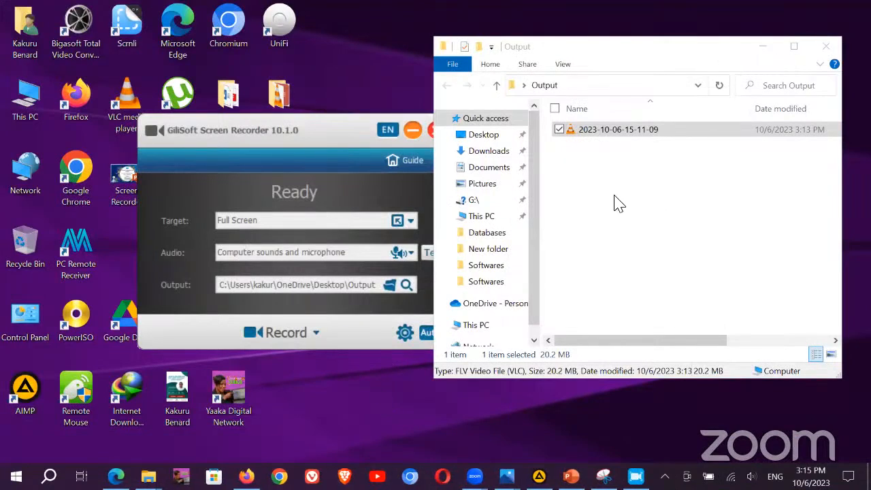
Step: Rename the Output folder recording to 'How browse the Internet' and return to the recorder
right_click(602, 136)
left_click(389, 429)
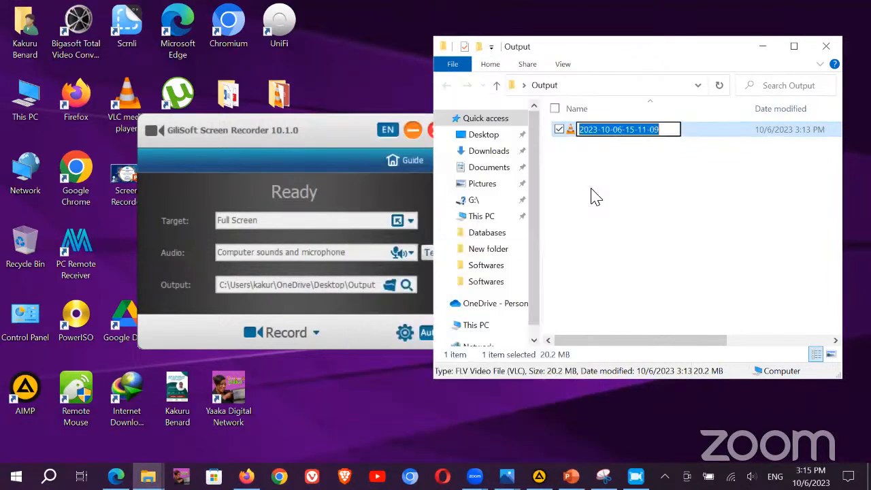
type("How bro")
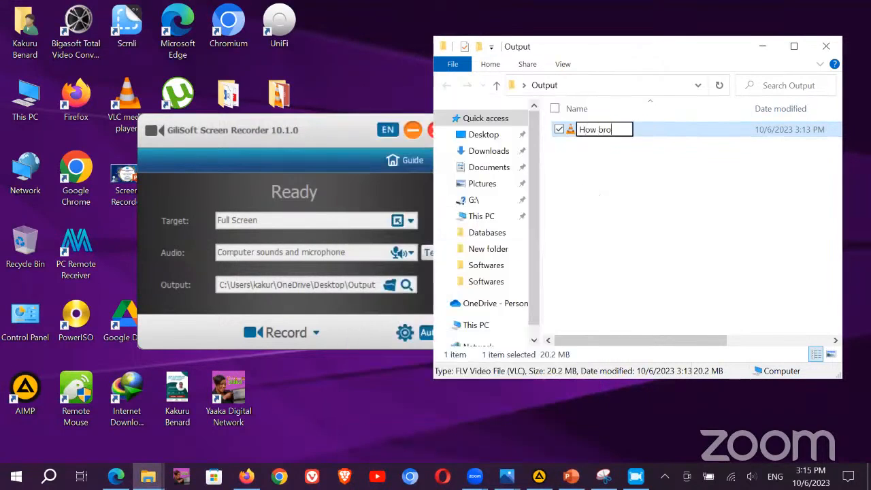
type("wse")
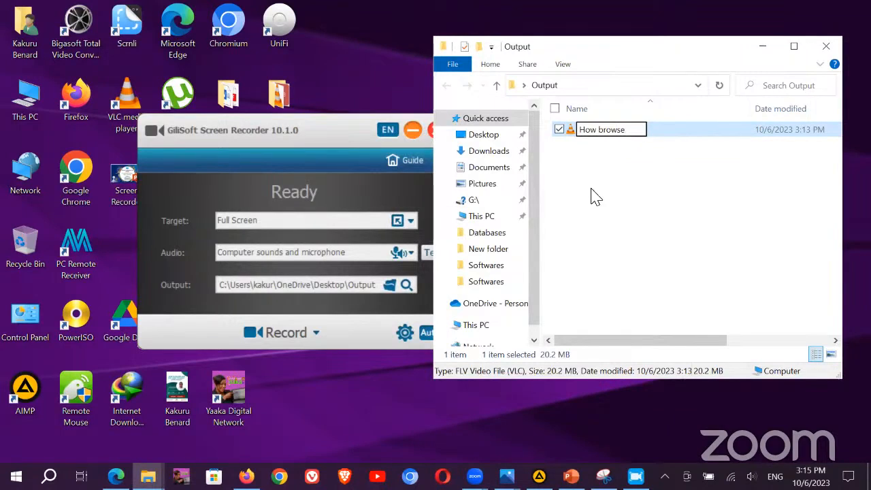
type(" the l")
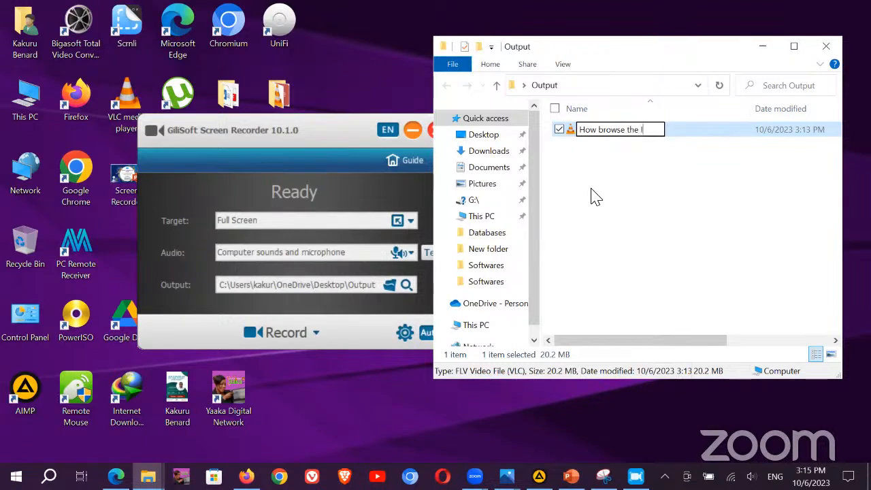
type("nterne")
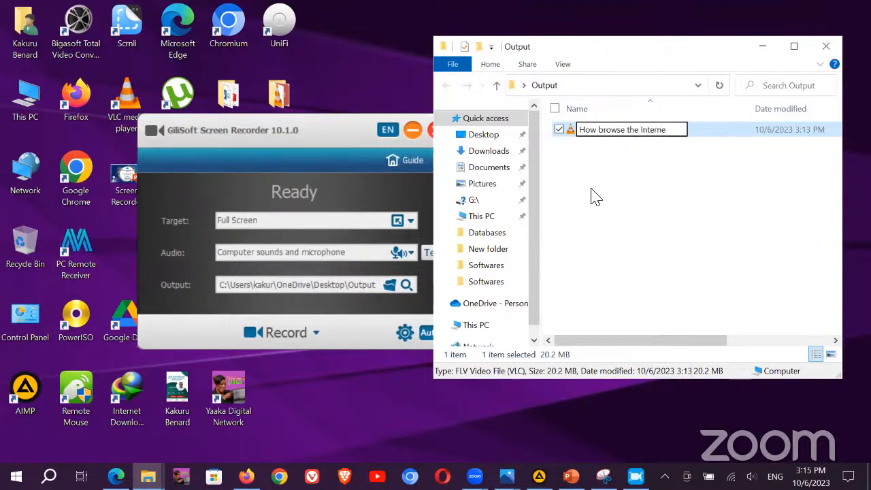
type("t")
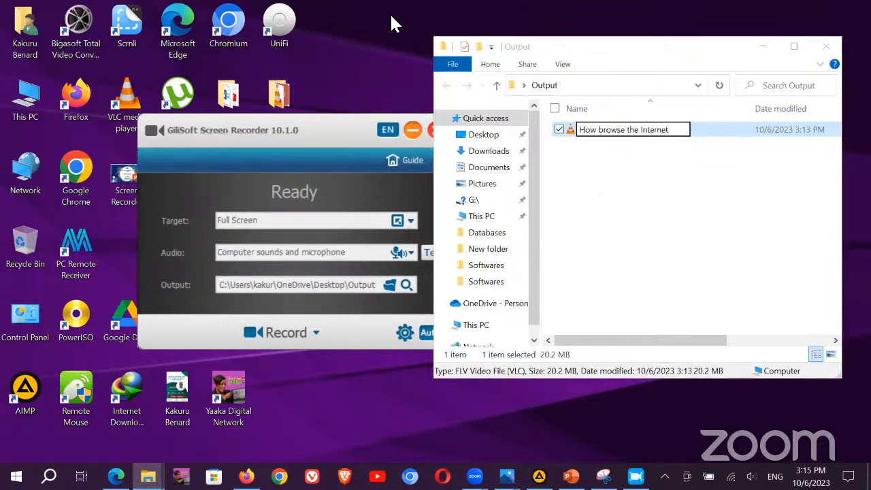
key("Return")
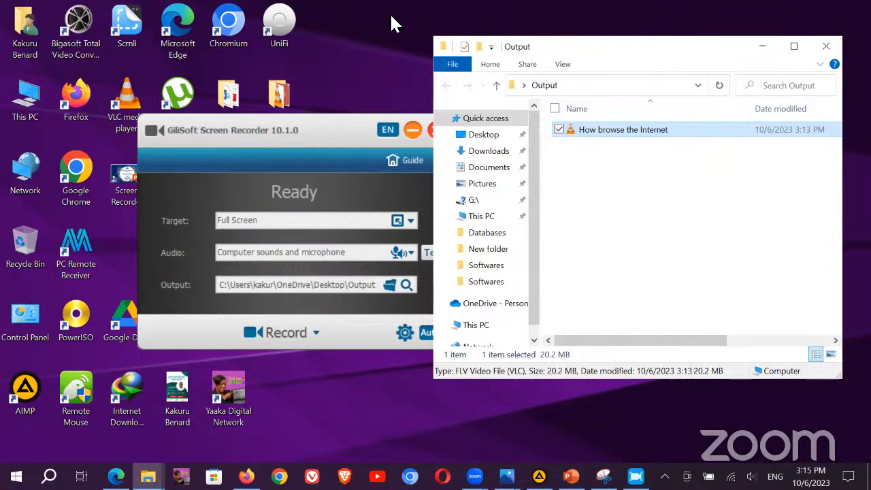
left_click(306, 146)
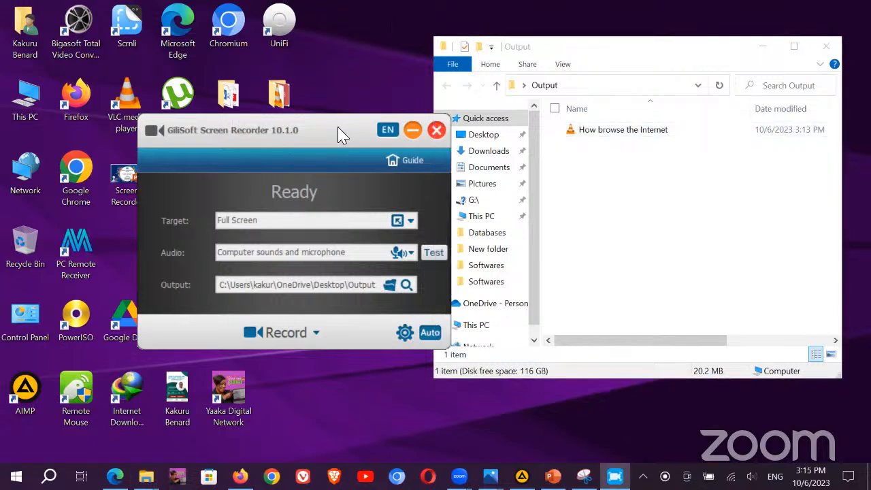
Step: Enable 'Screen capture and webcam at the sametime' on the Target settings page and save
left_click(405, 334)
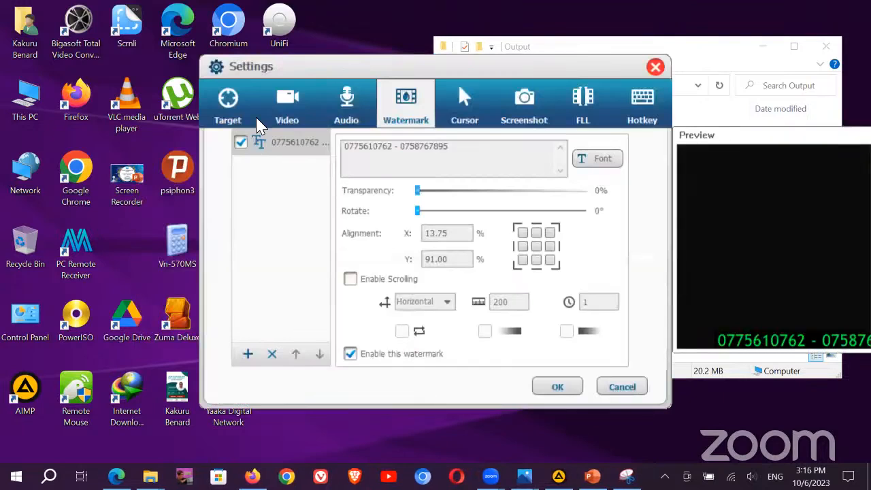
left_click(278, 109)
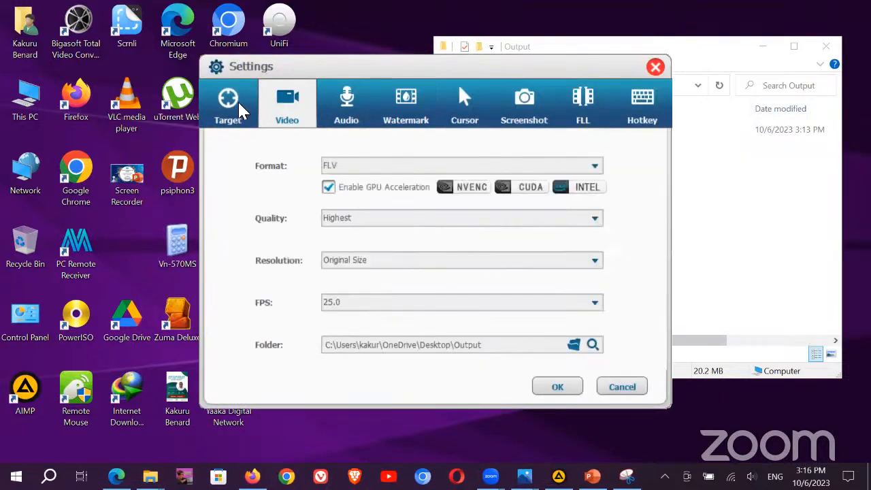
left_click(242, 114)
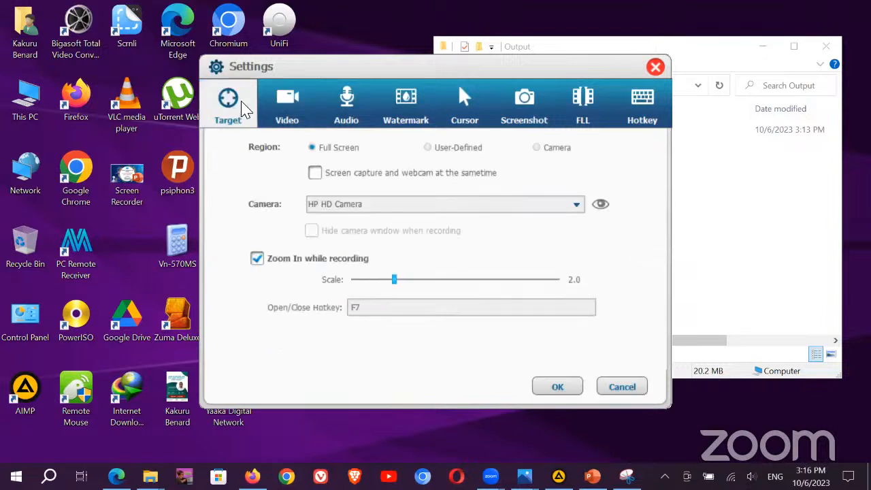
left_click(315, 172)
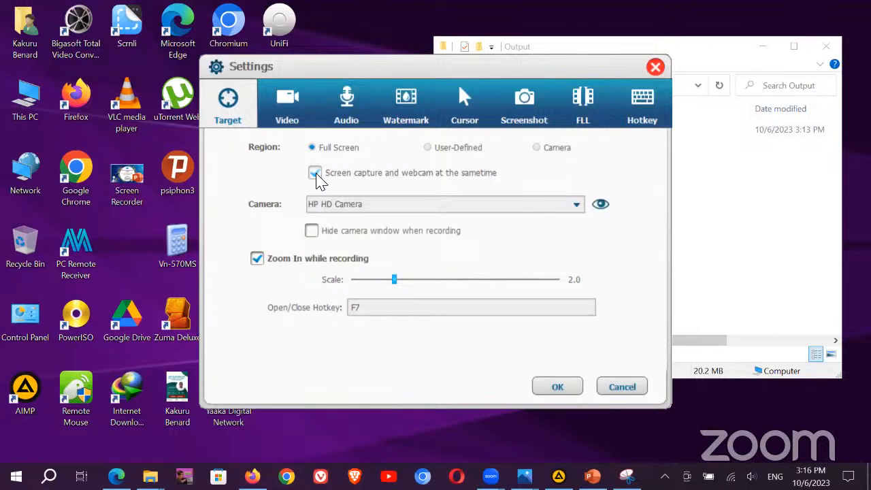
left_click(557, 386)
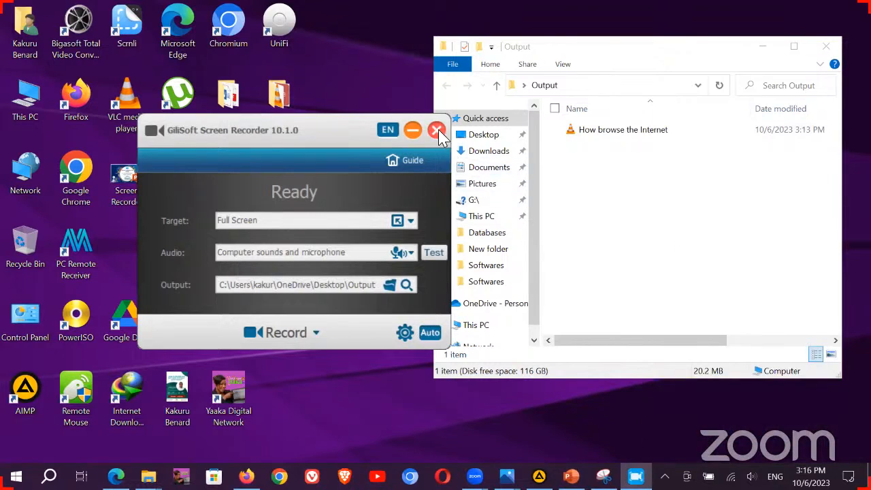
Step: Close the screen recorder window and start Video Toolbox from the GiliSoft launcher
left_click(600, 133)
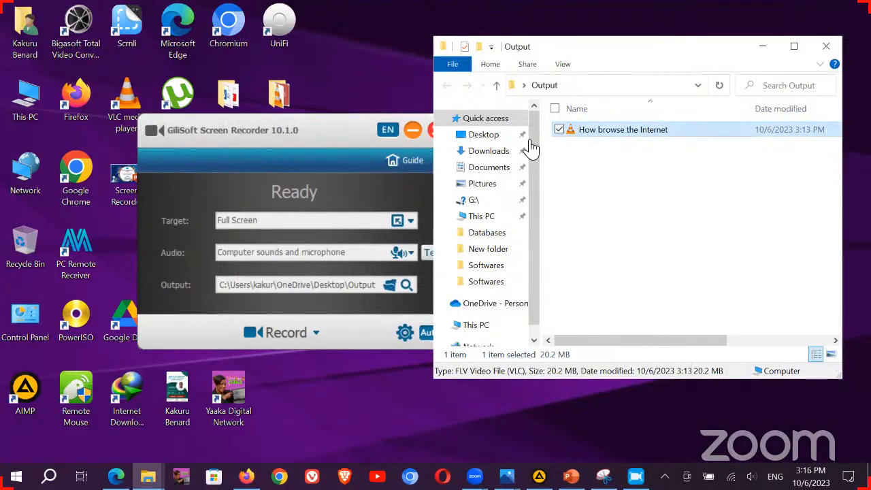
left_click(431, 132)
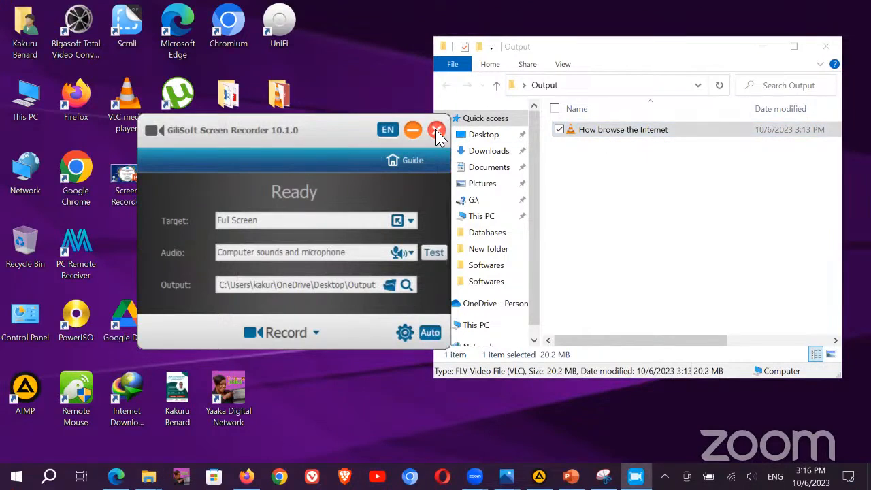
left_click(437, 131)
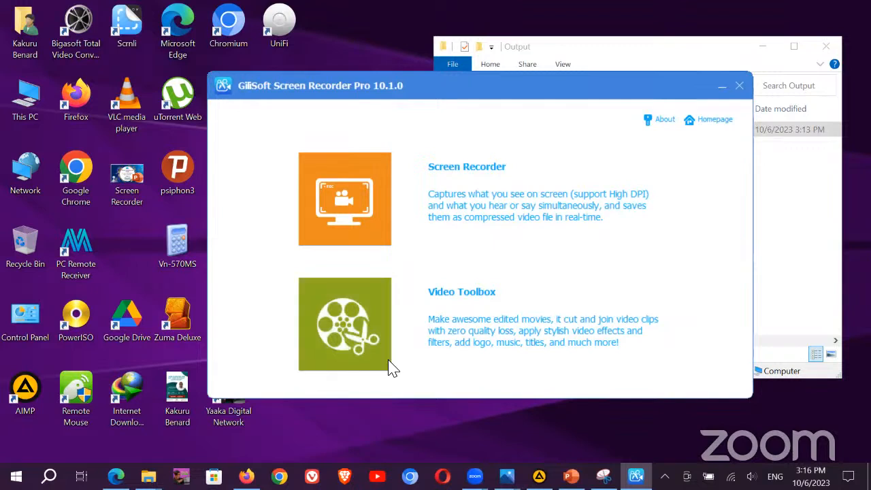
left_click(447, 298)
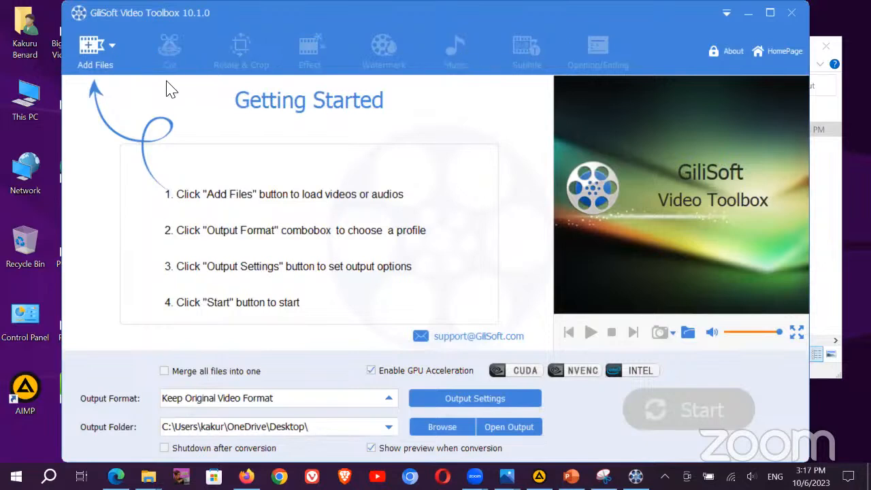
Step: Add How browse the Internet.flv from Desktop > Output to the Video Toolbox file list
left_click(91, 51)
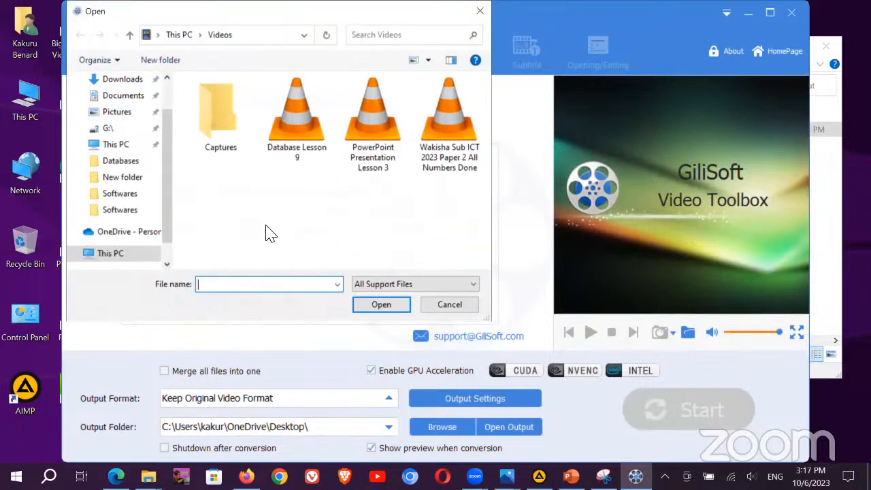
left_click(123, 151)
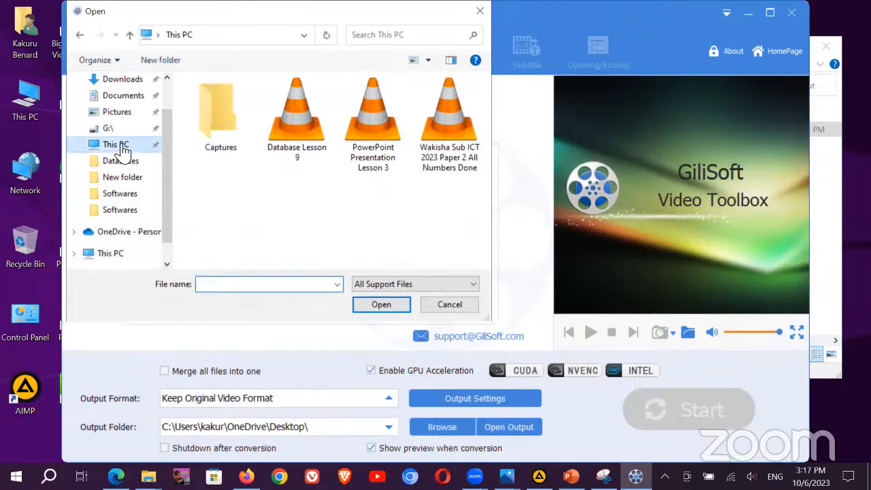
scroll(116, 136, "up", 1)
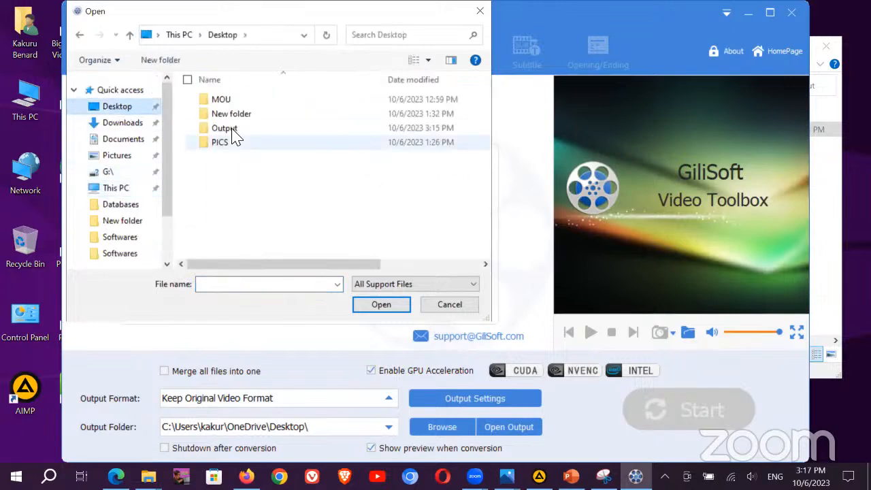
double_click(230, 131)
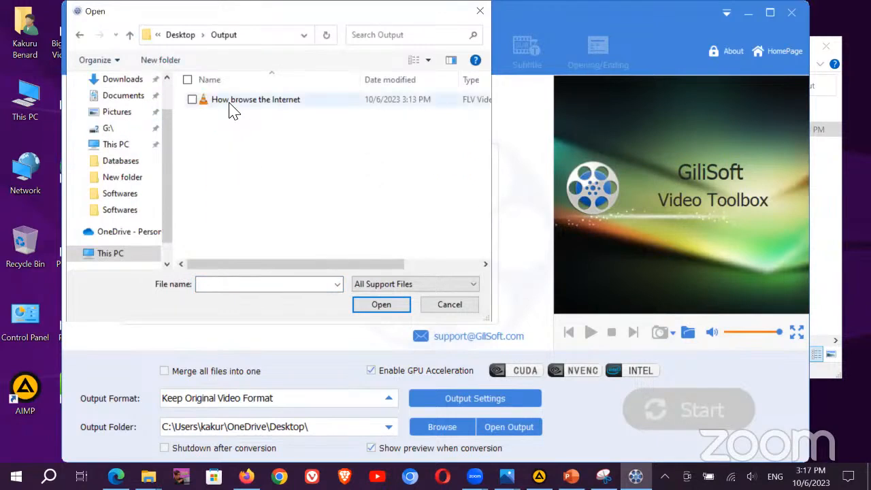
left_click(230, 106)
double_click(230, 106)
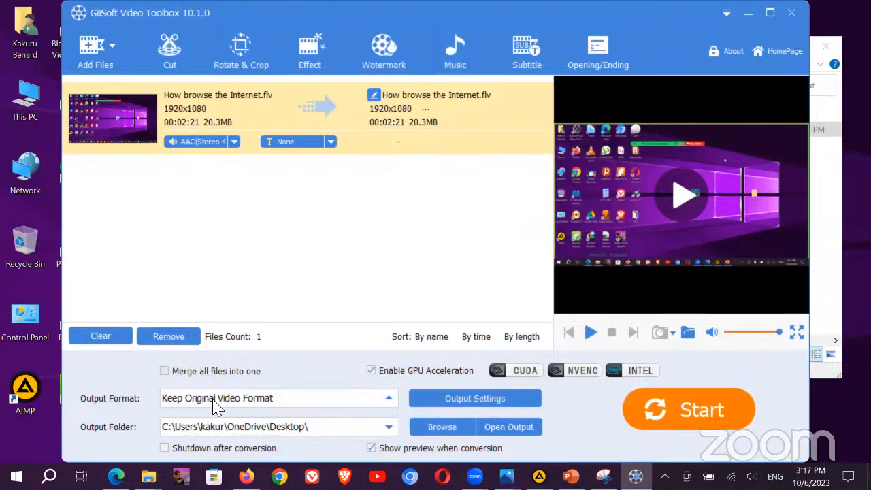
left_click(391, 403)
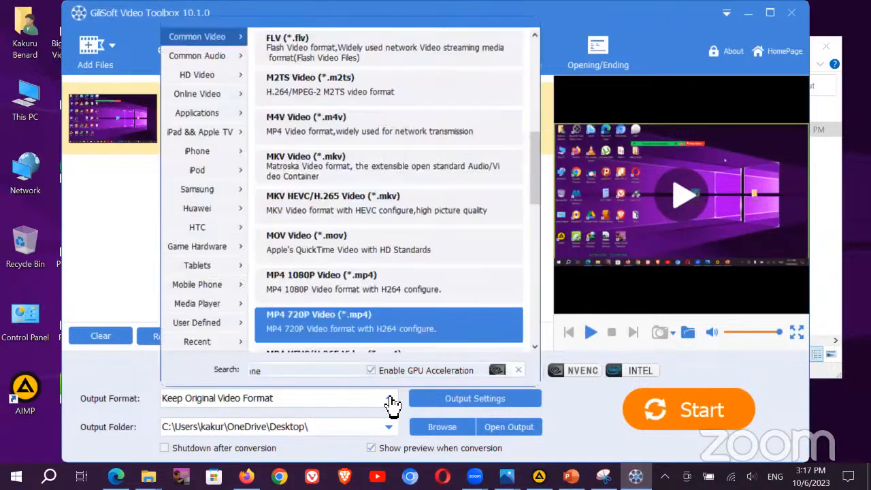
scroll(334, 354, "down", 1)
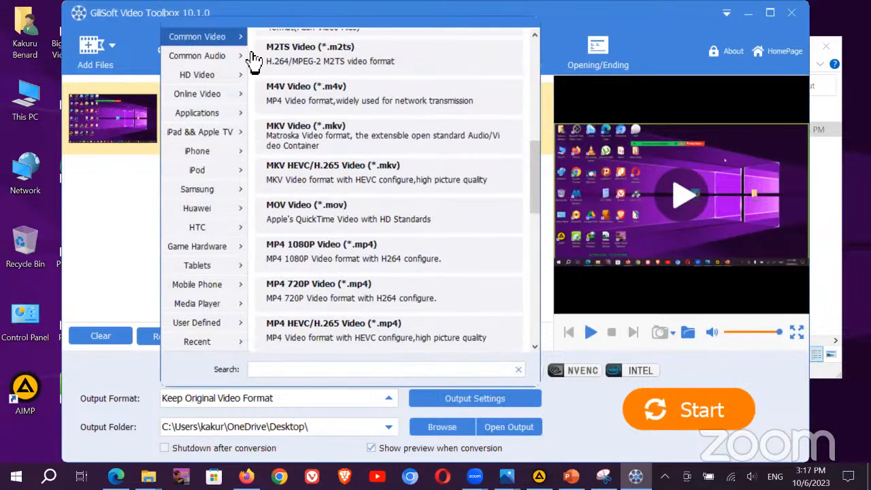
left_click(204, 39)
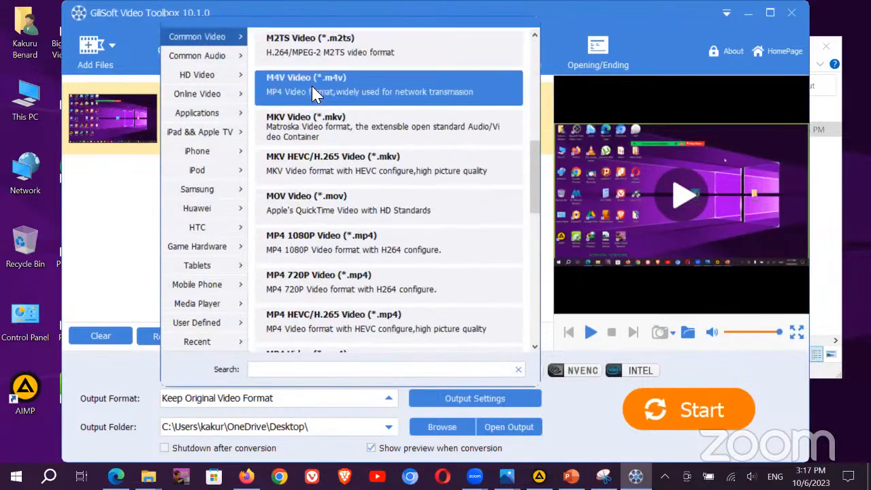
left_click(221, 74)
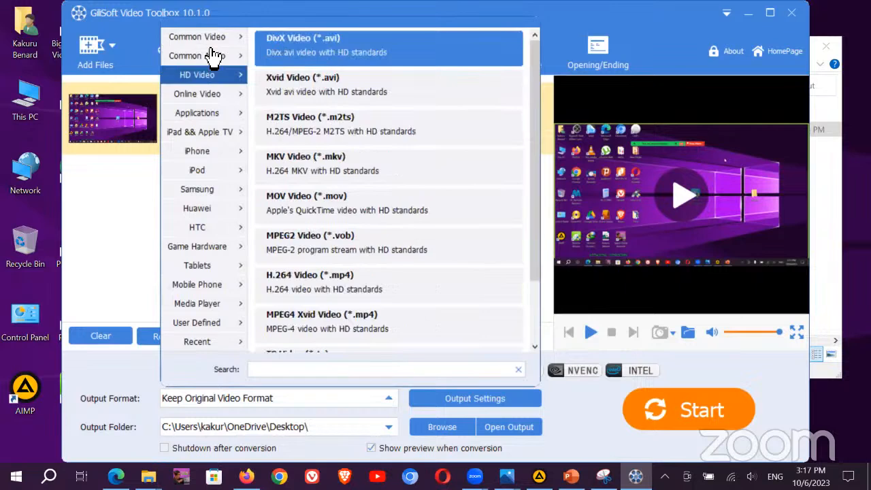
left_click(226, 57)
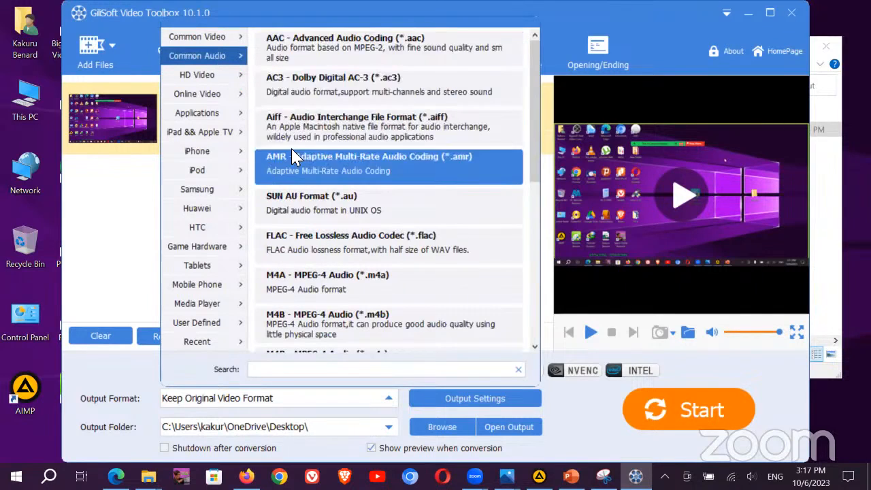
scroll(294, 273, "down", 1)
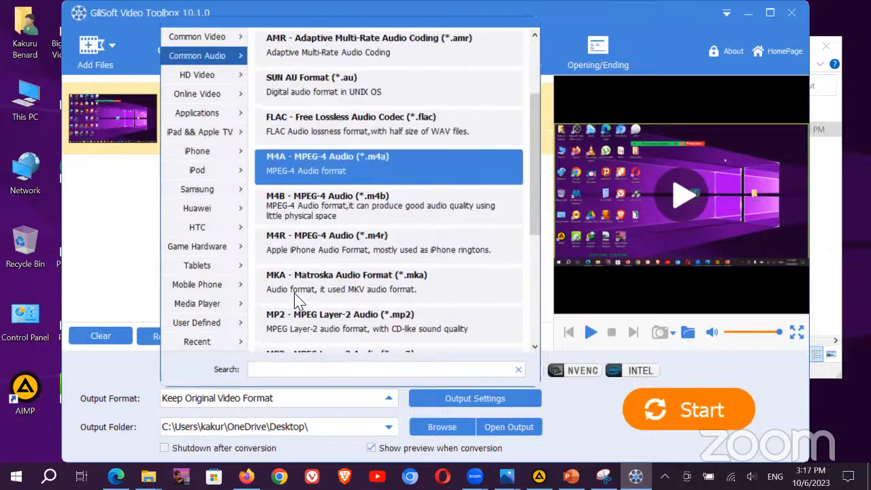
scroll(298, 302, "down", 3)
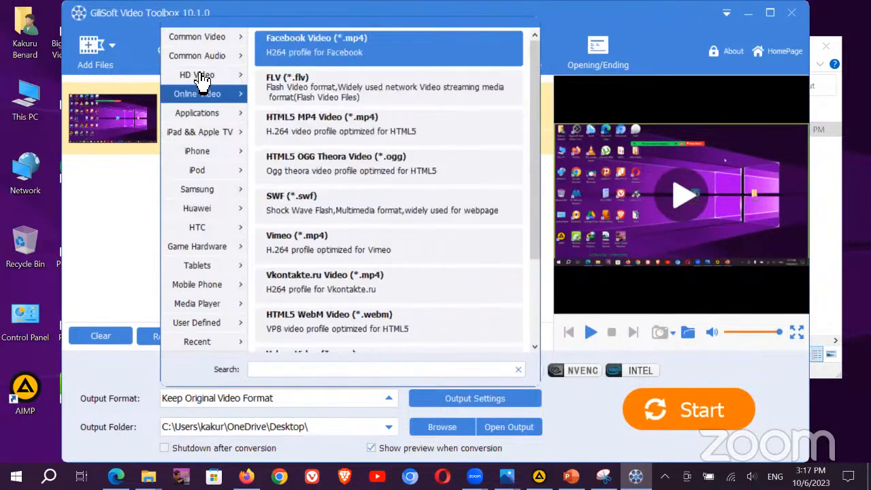
mouse_move(203, 78)
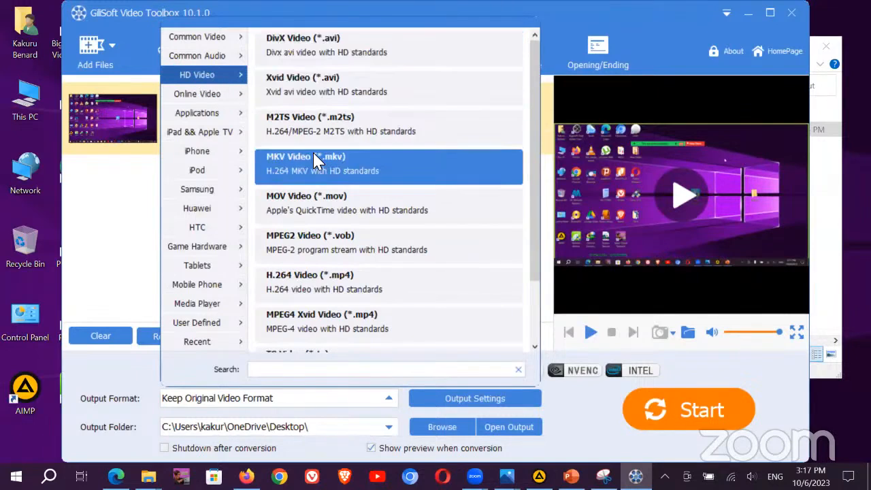
mouse_move(208, 99)
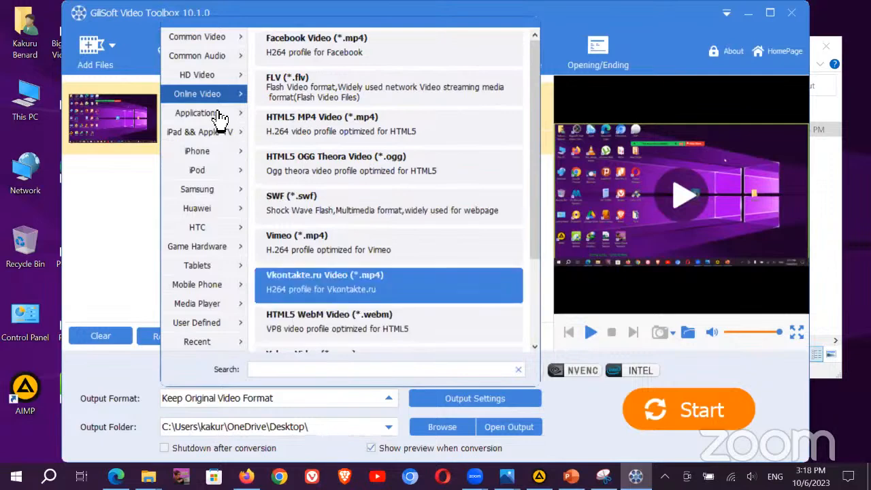
mouse_move(219, 117)
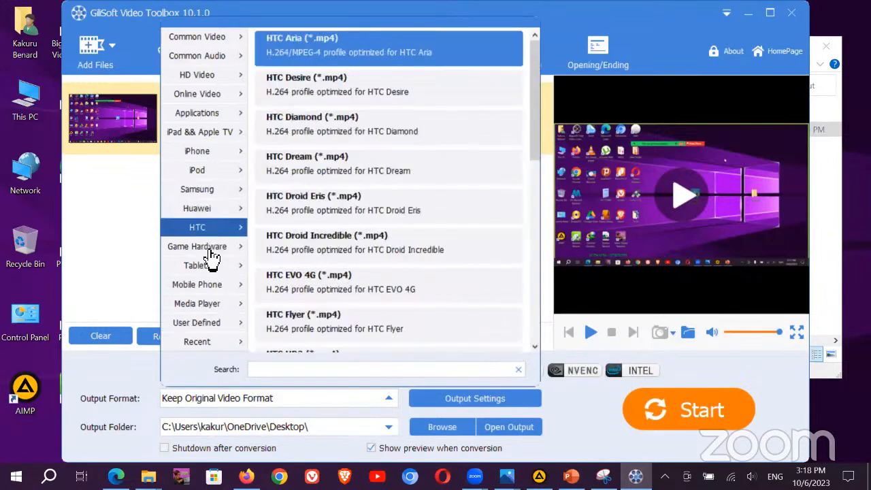
mouse_move(222, 346)
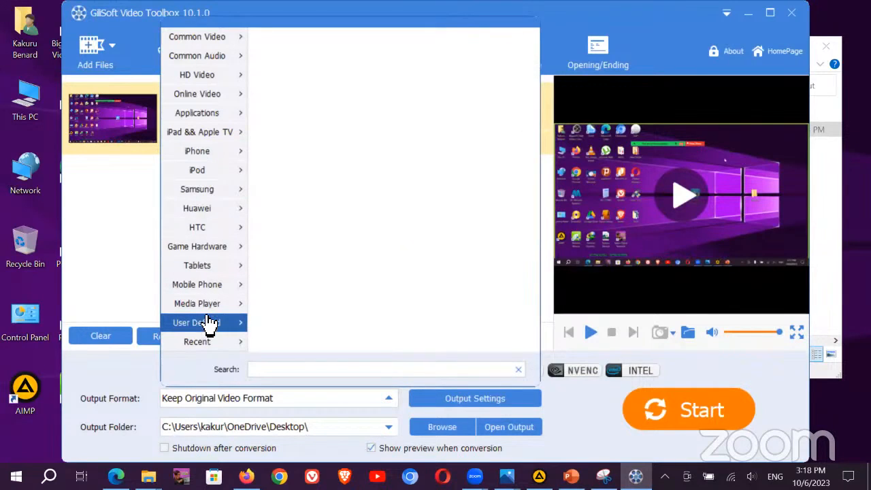
left_click(119, 230)
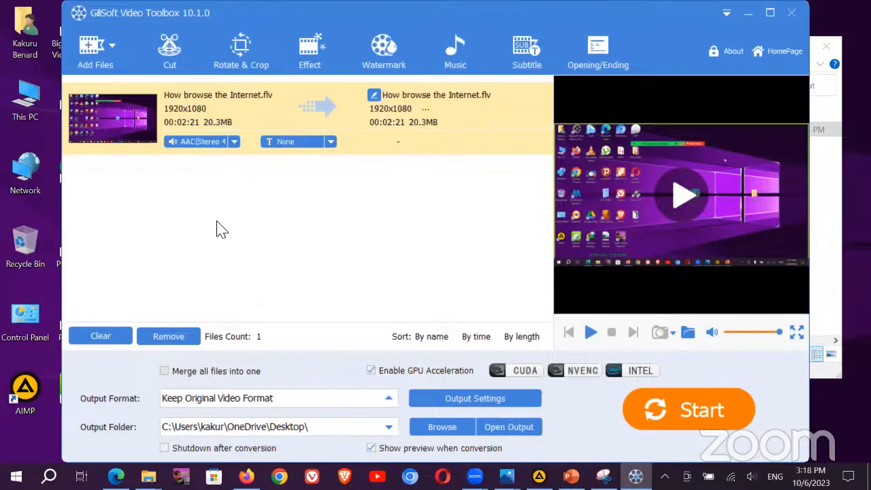
Step: Cut the video so it ends at 00:02:13.264 and start converting it
left_click(169, 47)
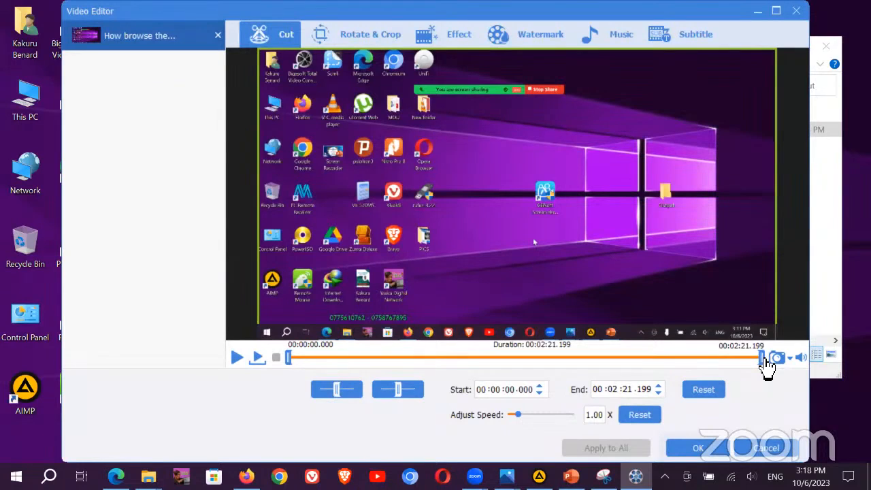
left_click_drag(763, 359, 744, 361)
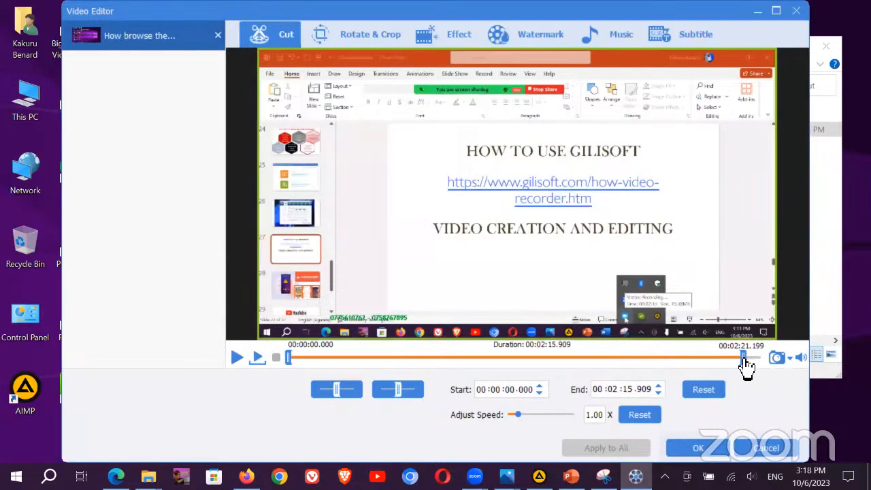
left_click_drag(743, 360, 737, 360)
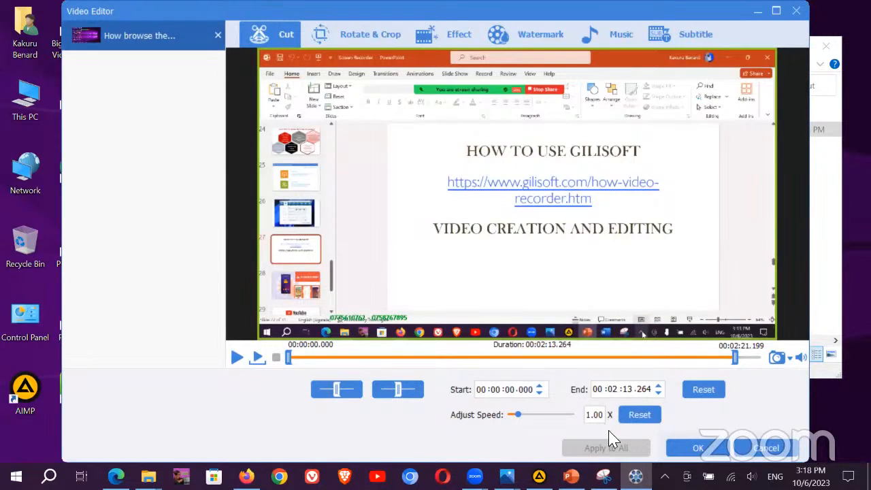
left_click(703, 449)
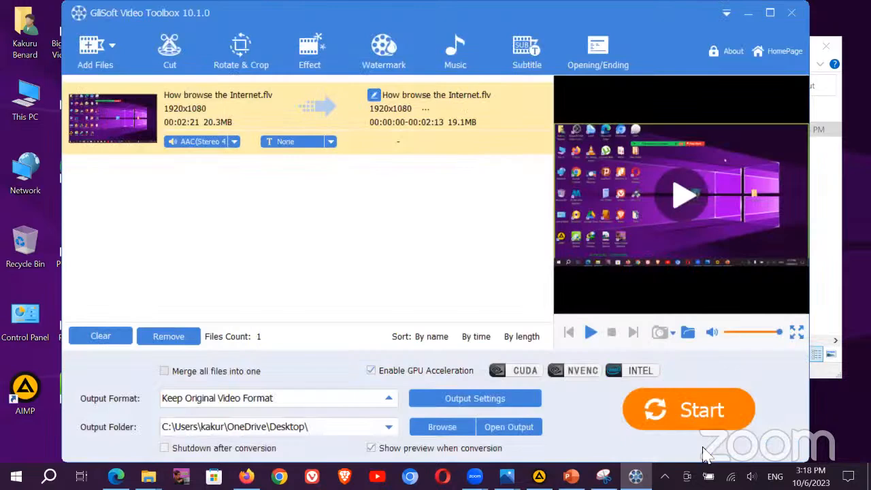
left_click(674, 414)
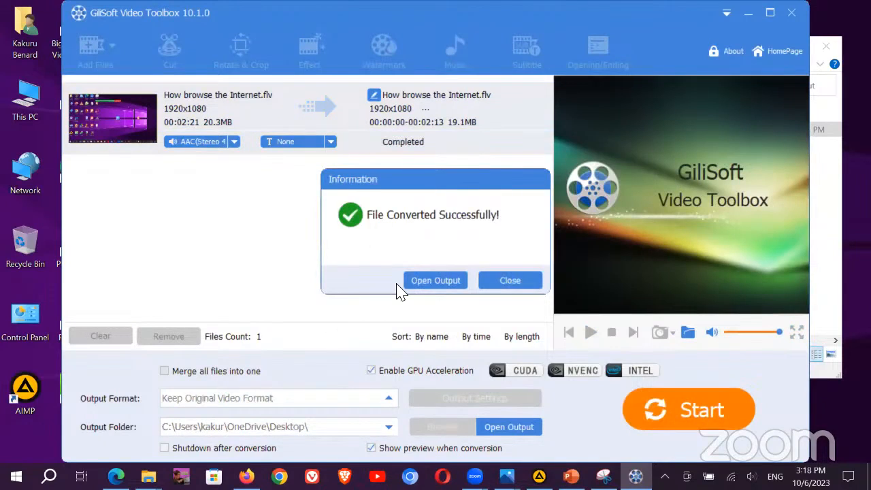
Step: Open the Desktop output folder containing the converted How browse the Internet file
left_click(249, 302)
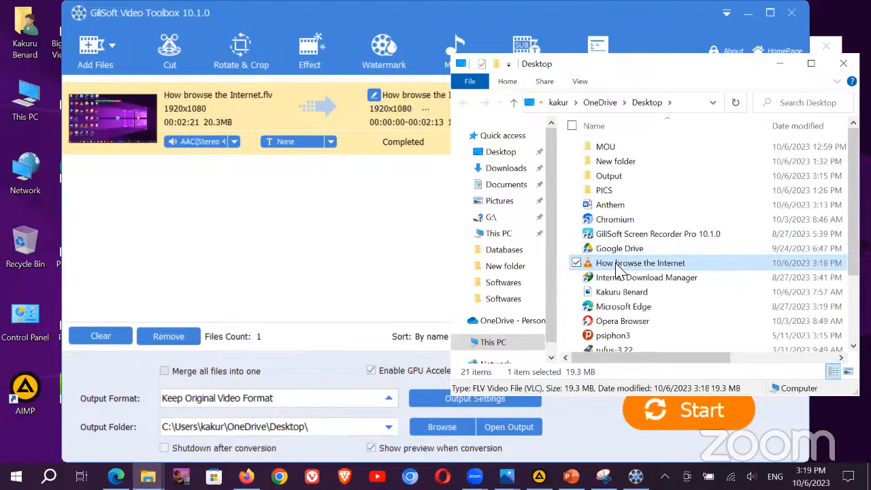
Step: Play the converted 02:13 clip in VLC, skip to near its end, and close the player
double_click(617, 268)
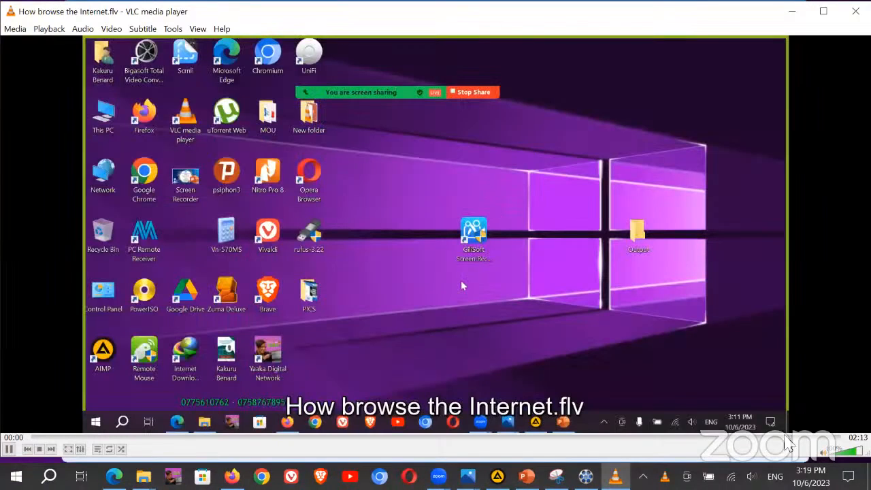
left_click(789, 437)
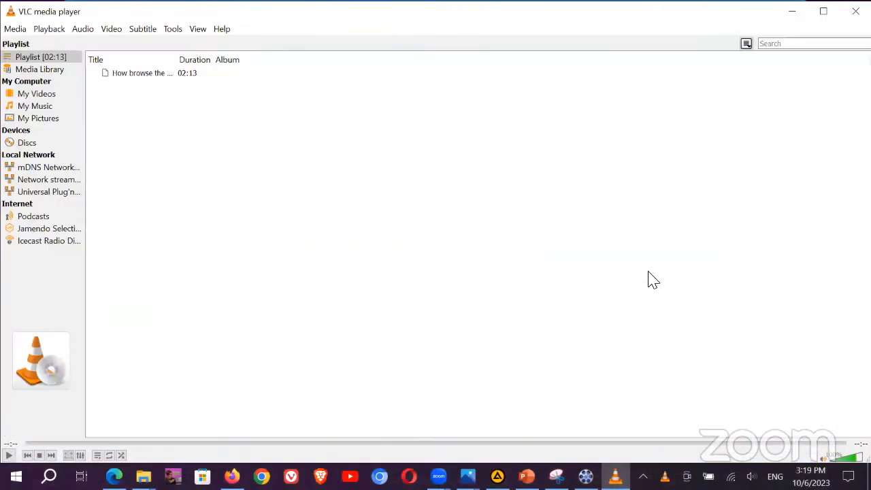
left_click(856, 10)
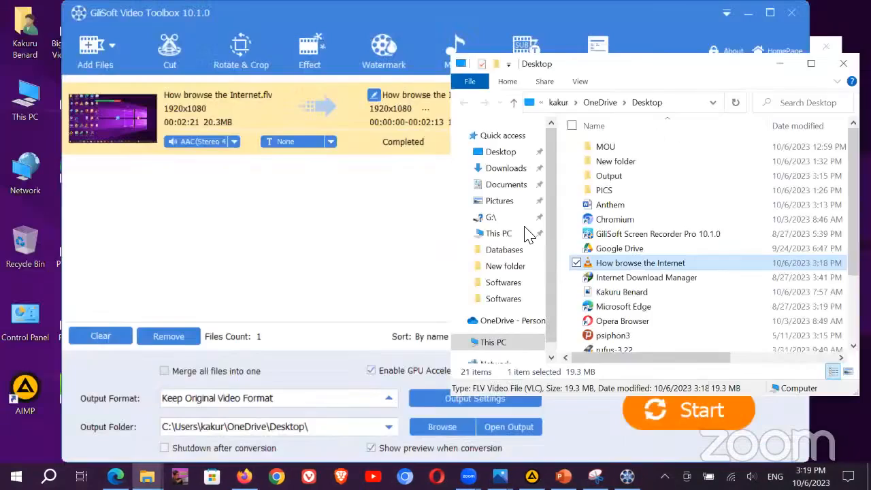
Step: Rotate the video right 90° into 1080x1920 portrait and open the Effect page
left_click(185, 231)
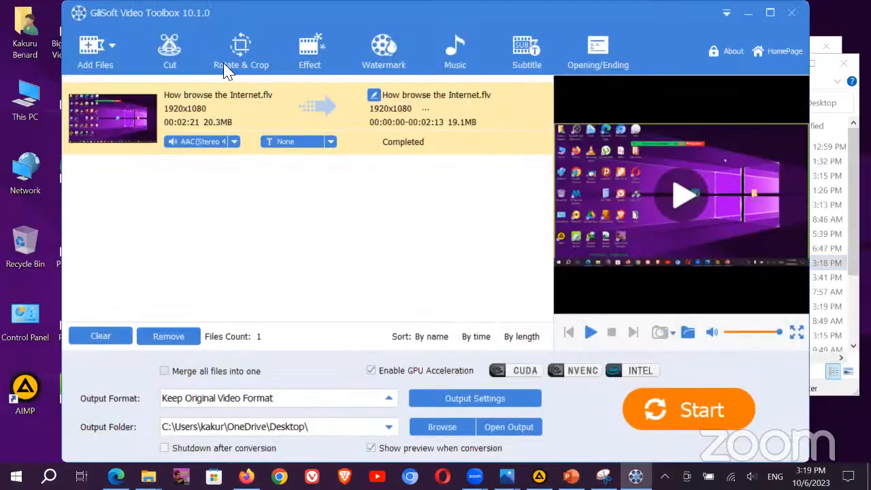
left_click(239, 46)
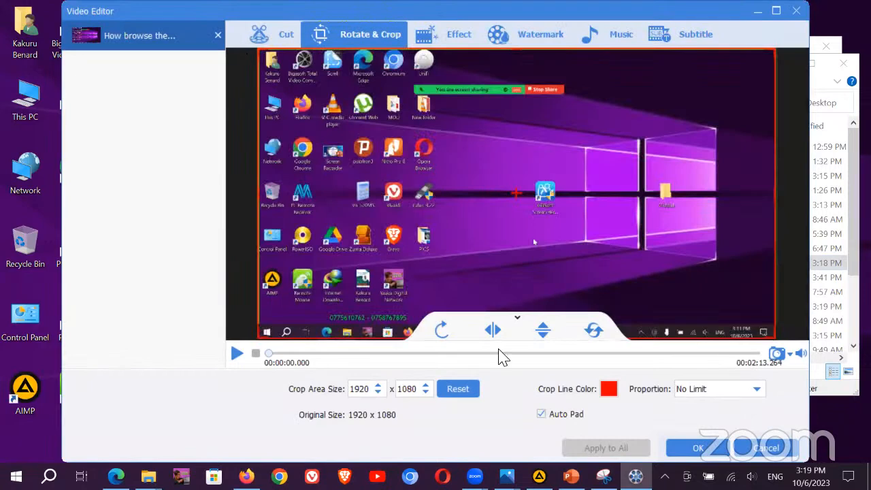
left_click(441, 330)
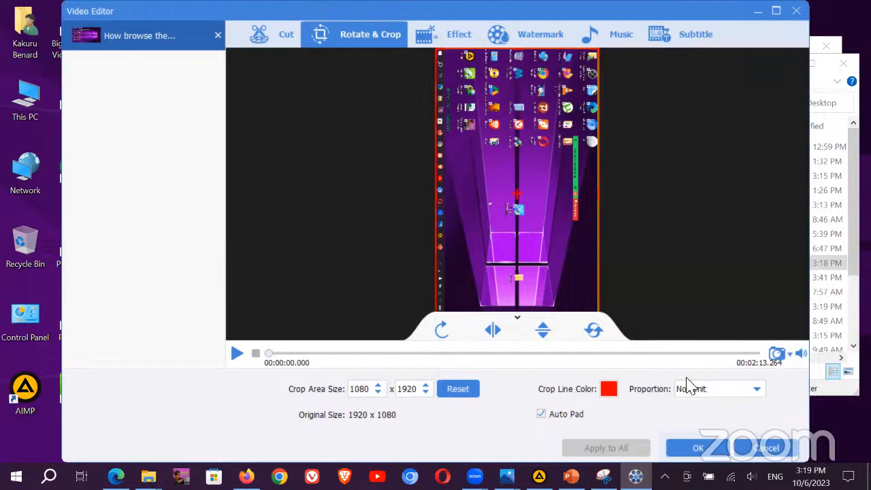
left_click(445, 41)
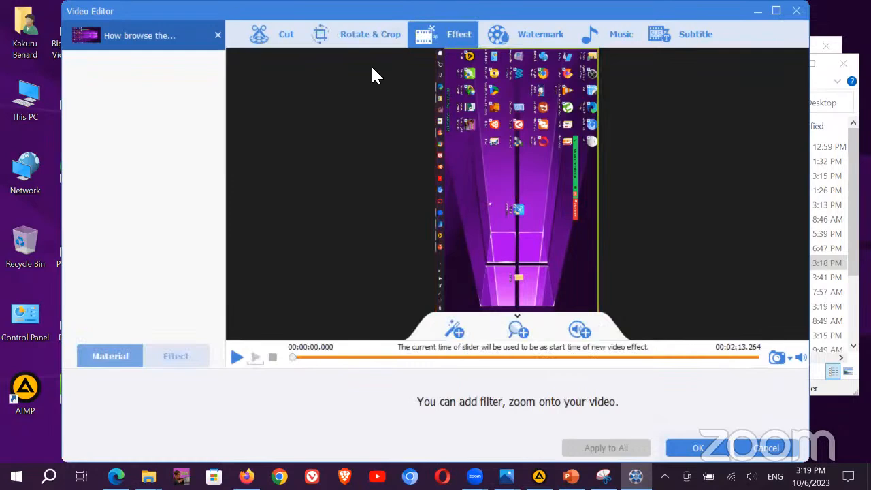
Step: Rotate the browsing video right twice, back to 1920x1080 landscape orientation
left_click(368, 35)
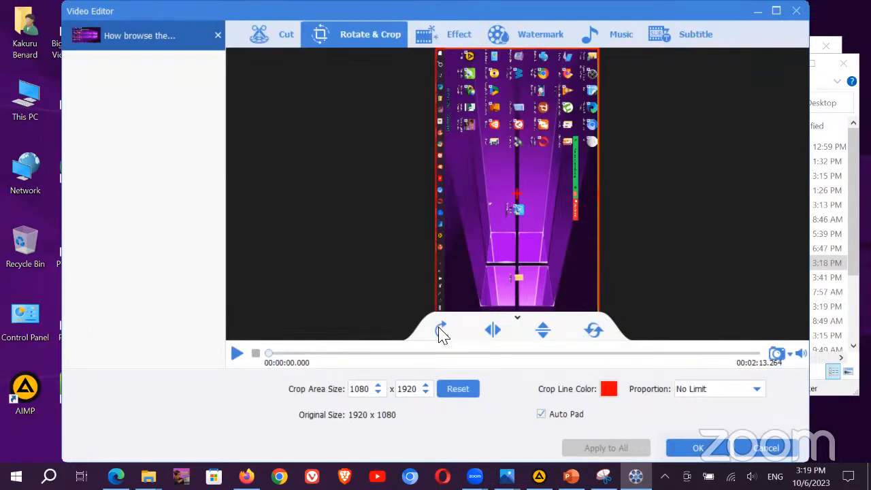
left_click(441, 331)
left_click(441, 331)
left_click(441, 331)
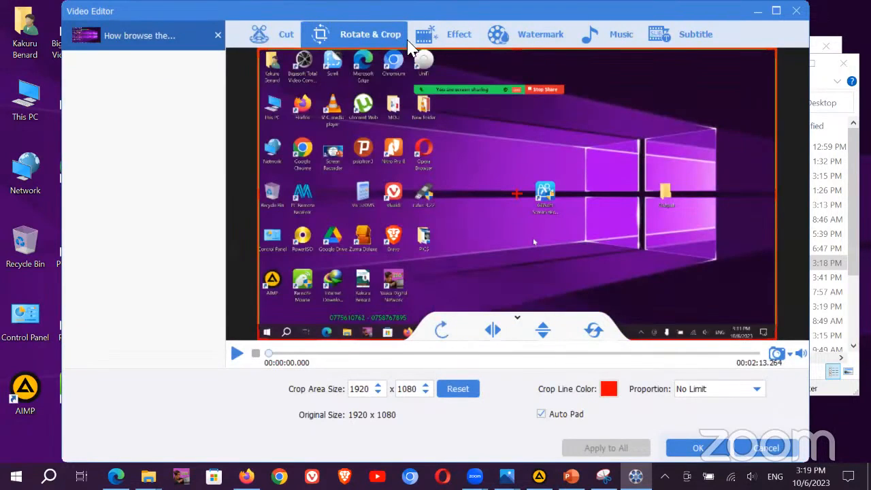
Step: Look through the Effect tab's filter list and close it without applying any filter
left_click(438, 42)
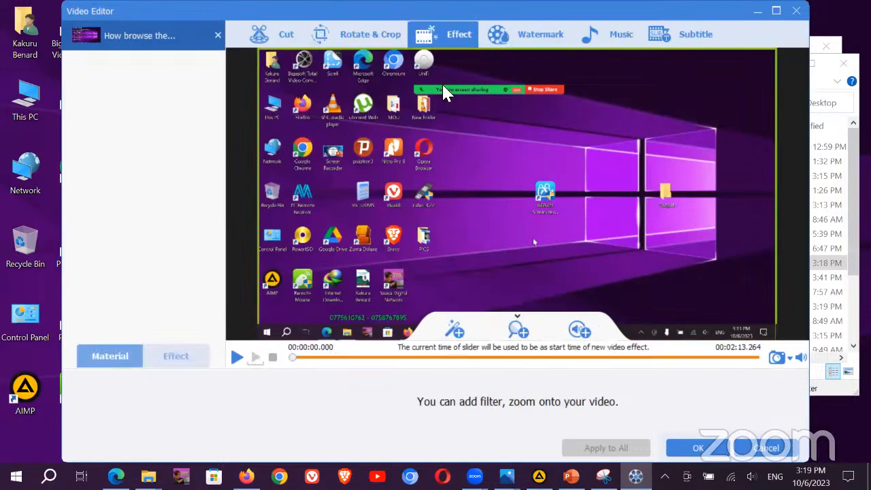
left_click(454, 332)
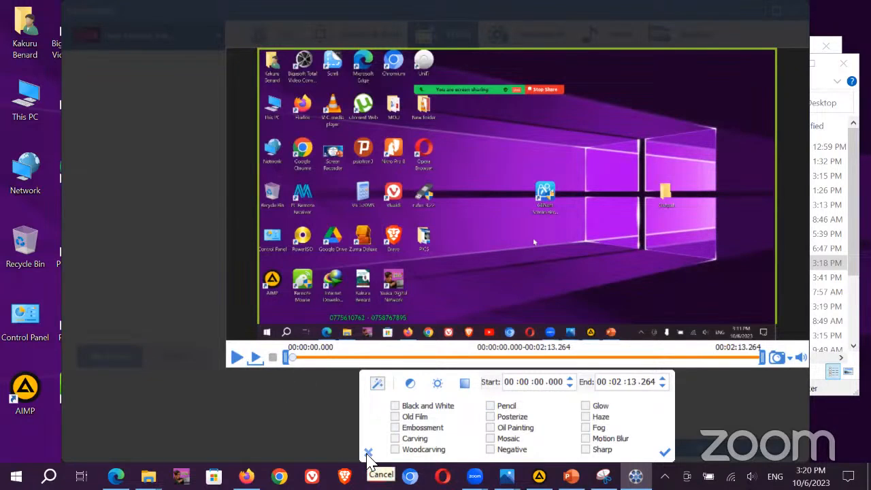
left_click(368, 454)
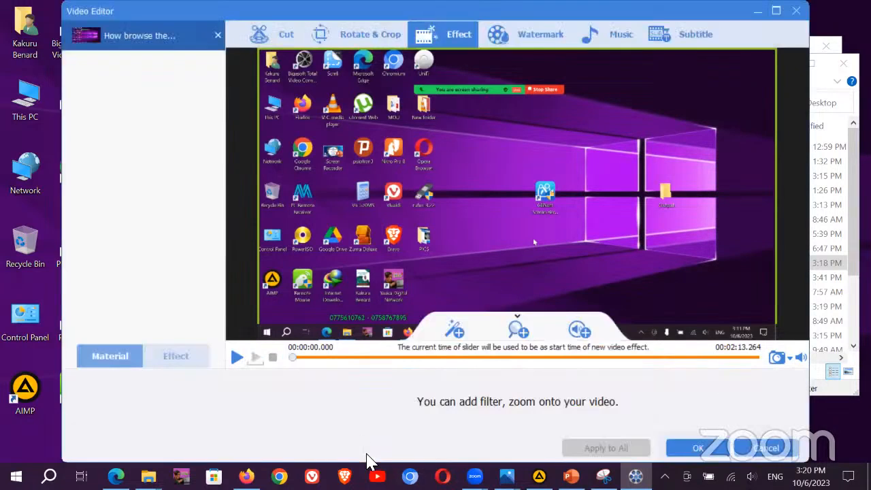
Step: Review the Watermark, Music and Subtitle options, then cancel and discard all video edits
left_click(539, 39)
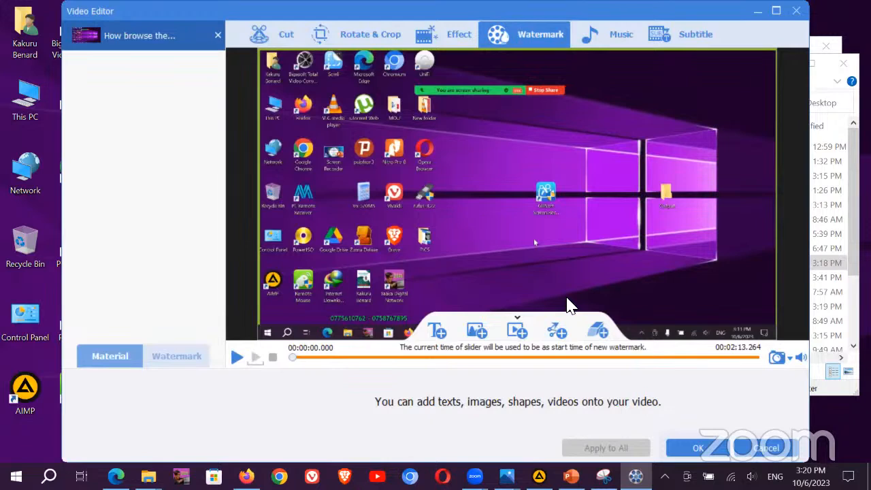
left_click(602, 43)
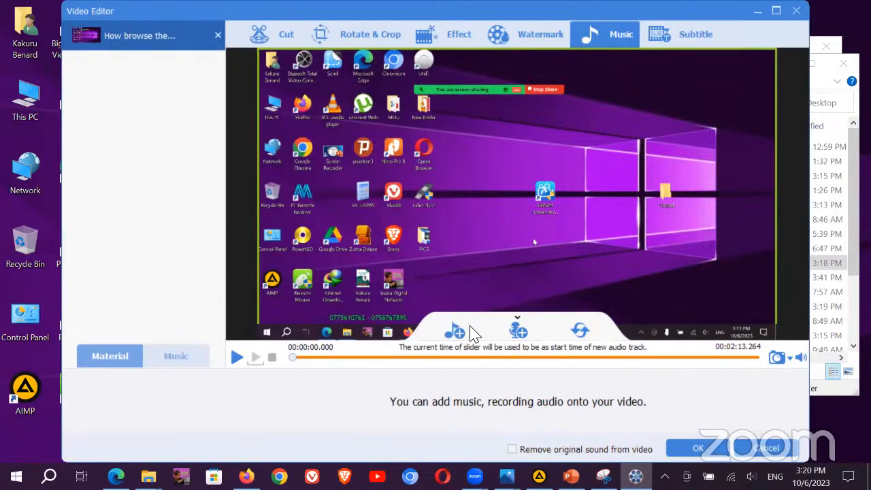
left_click(685, 36)
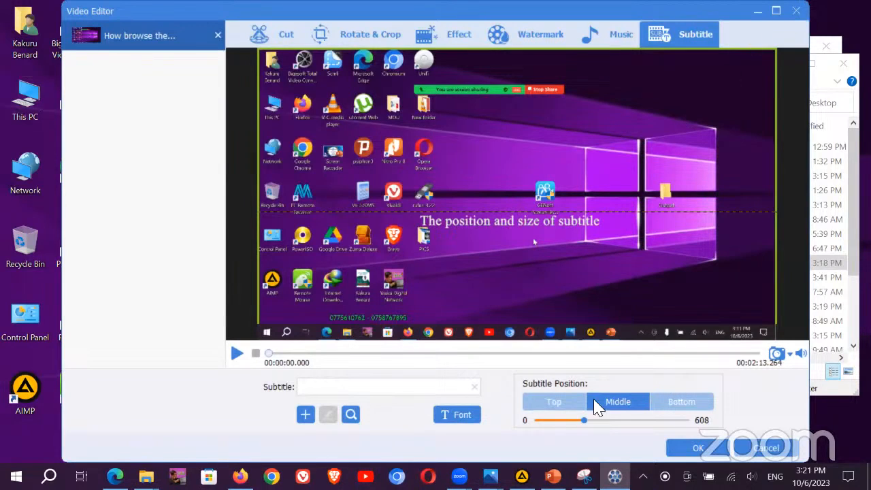
left_click(760, 455)
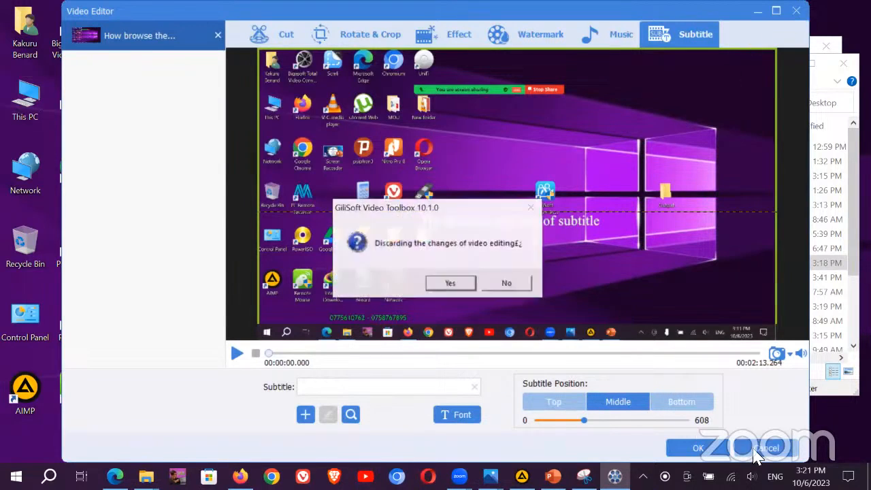
left_click(448, 286)
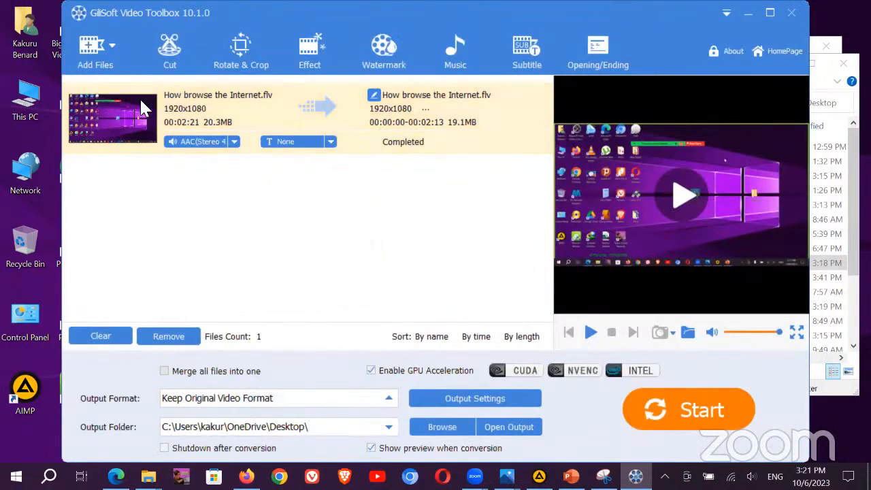
Step: Remove the browsing video and add Burna Boy's 'It's Plenty' from Desktop > New folder
left_click(172, 342)
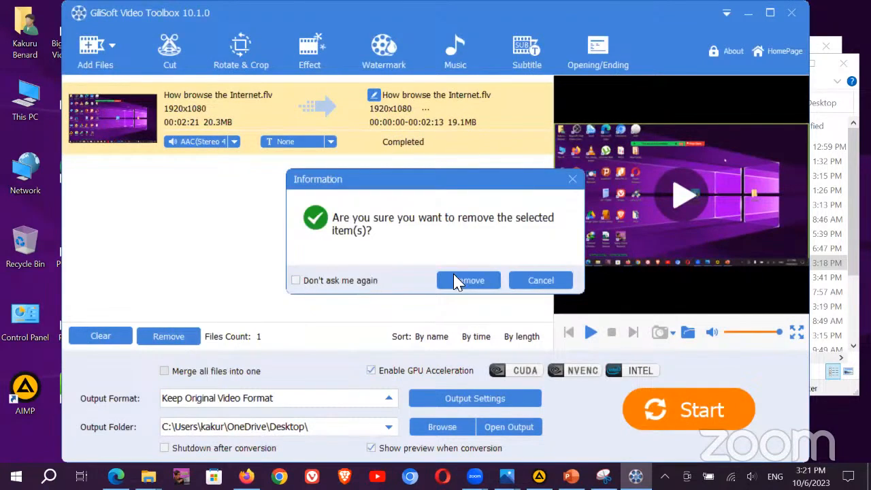
left_click(457, 280)
left_click(93, 47)
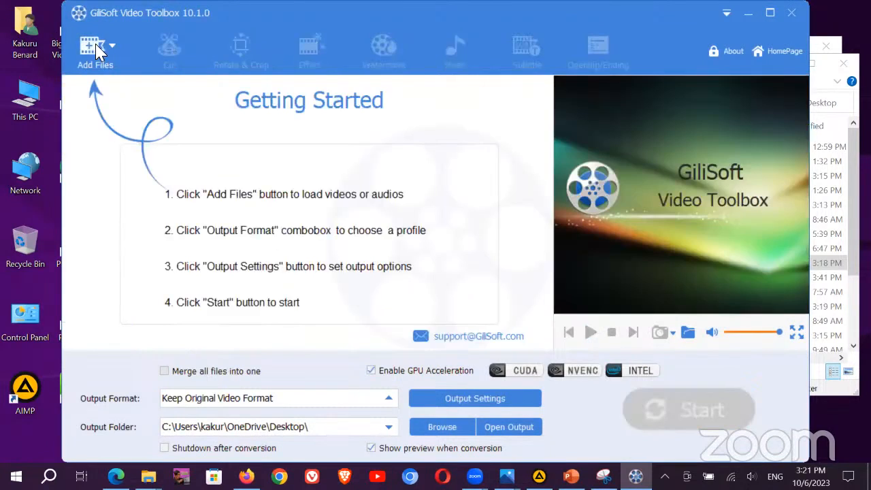
left_click_drag(165, 166, 169, 105)
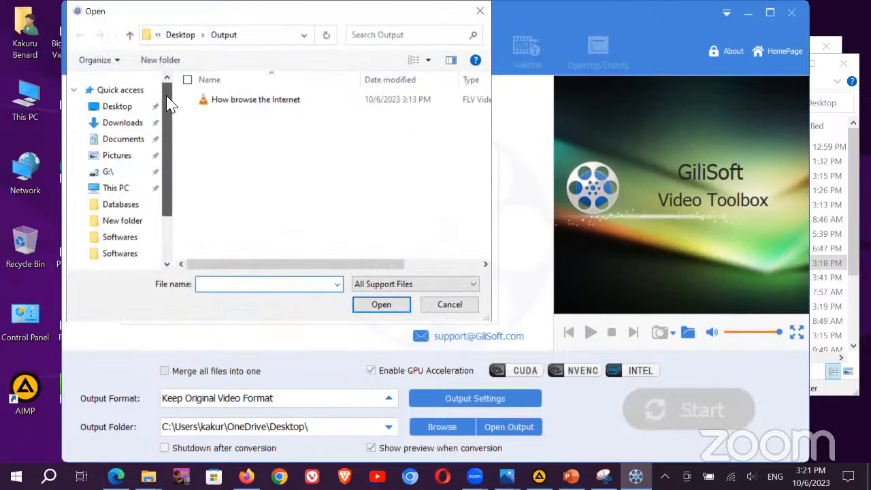
left_click(114, 107)
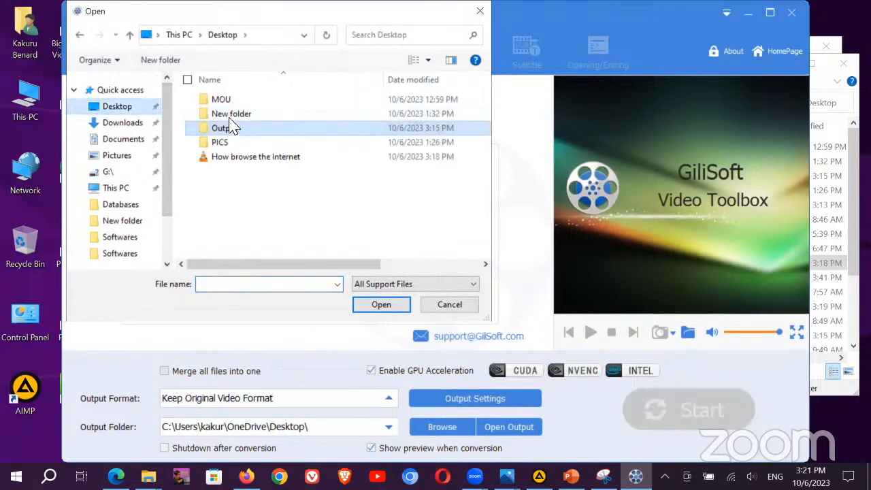
left_click(232, 117)
double_click(230, 117)
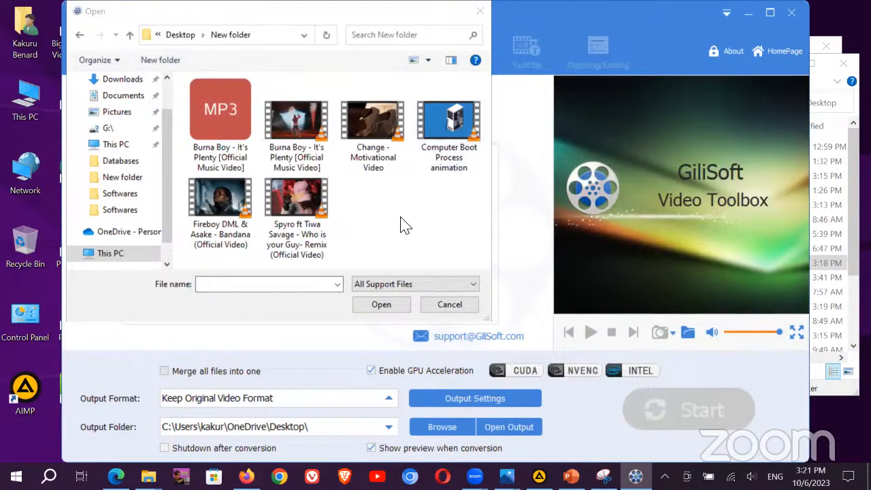
double_click(306, 126)
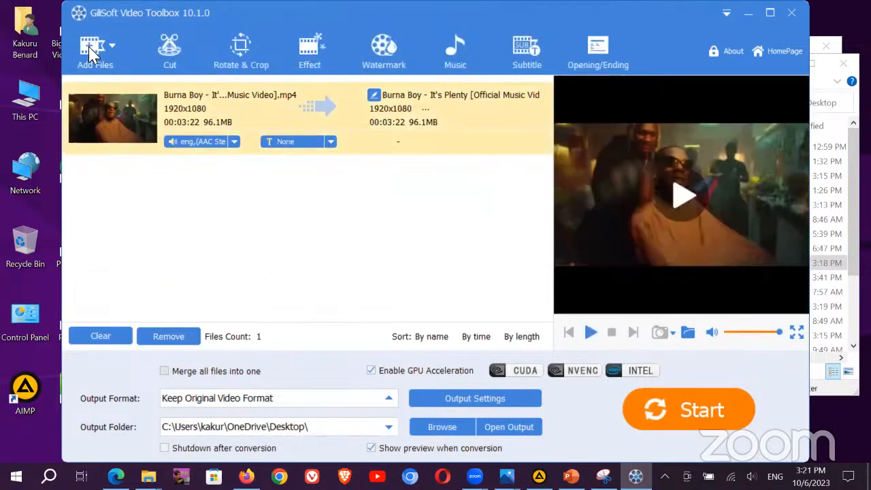
Step: Add the Fireboy DML 'Bandana' video from the same folder to the list
left_click(93, 51)
left_click(209, 200)
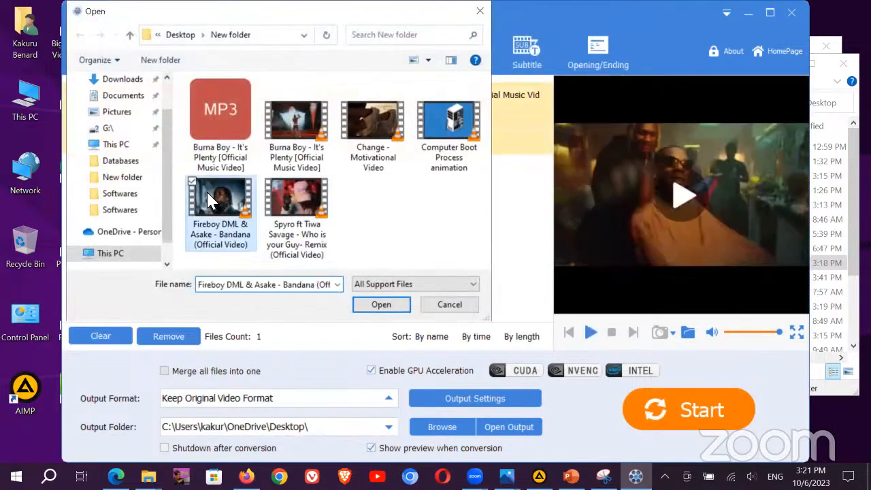
double_click(210, 200)
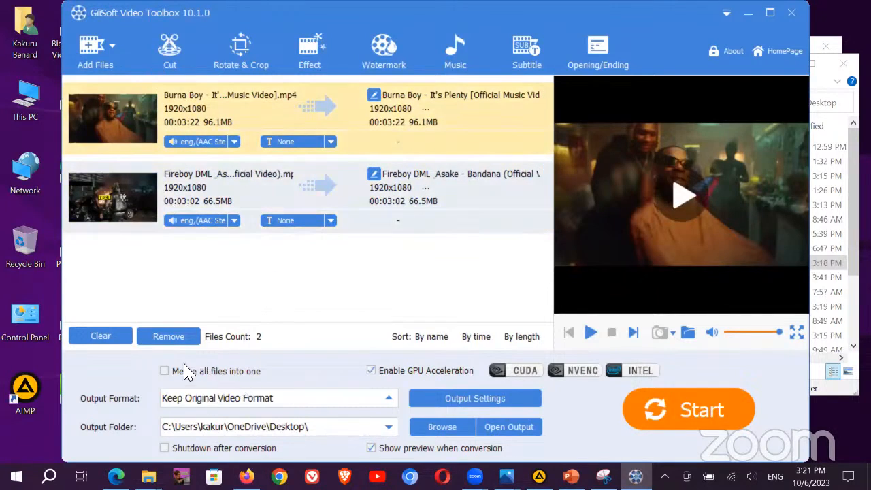
Step: Enable 'Merge all files into one' and set the output format to Keep Original Video Format
left_click(164, 371)
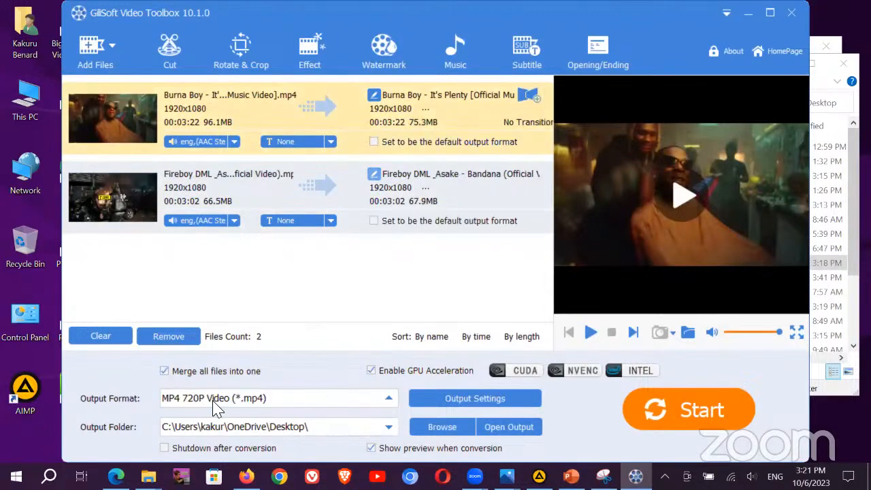
left_click(358, 400)
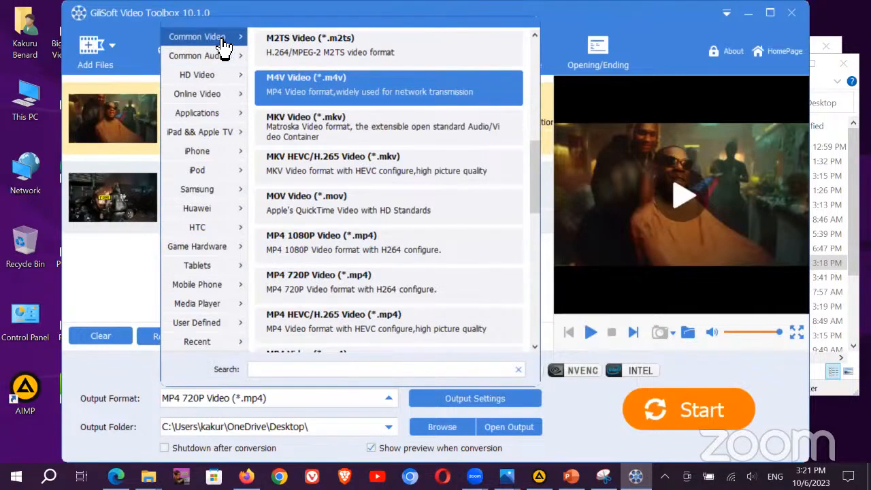
mouse_move(200, 342)
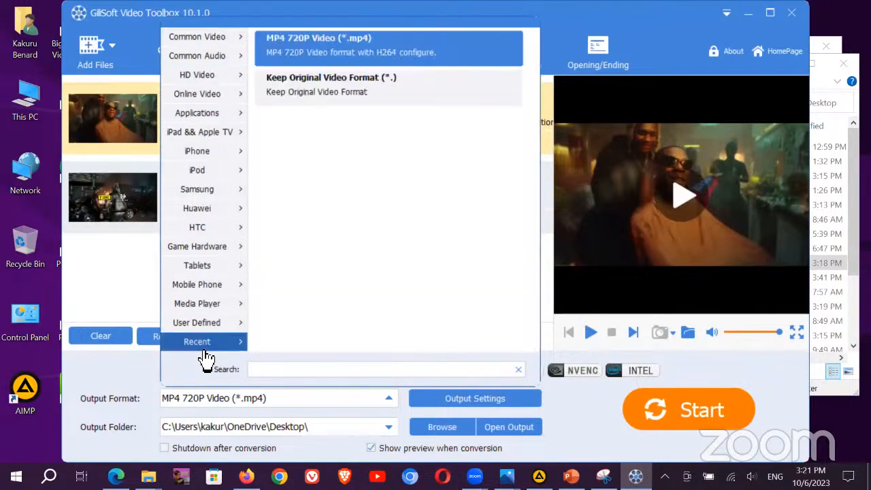
left_click(324, 95)
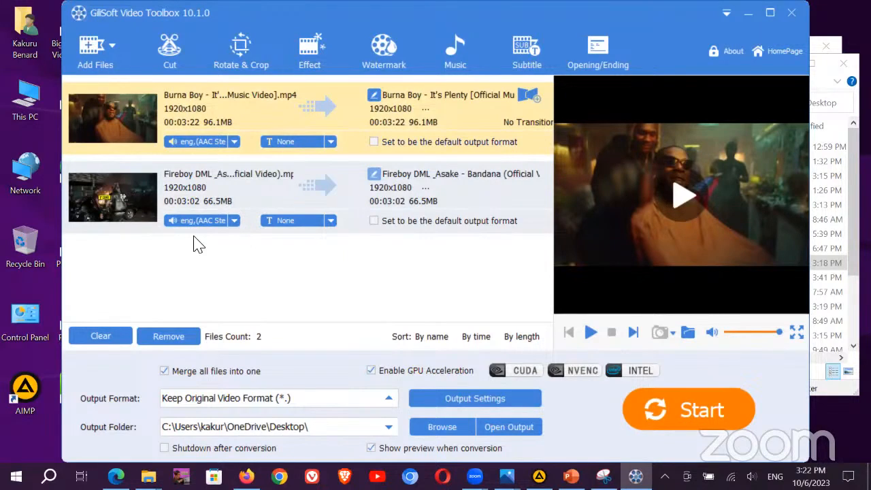
Step: Start merging the Burna Boy and Fireboy DML videos into one file
left_click(670, 411)
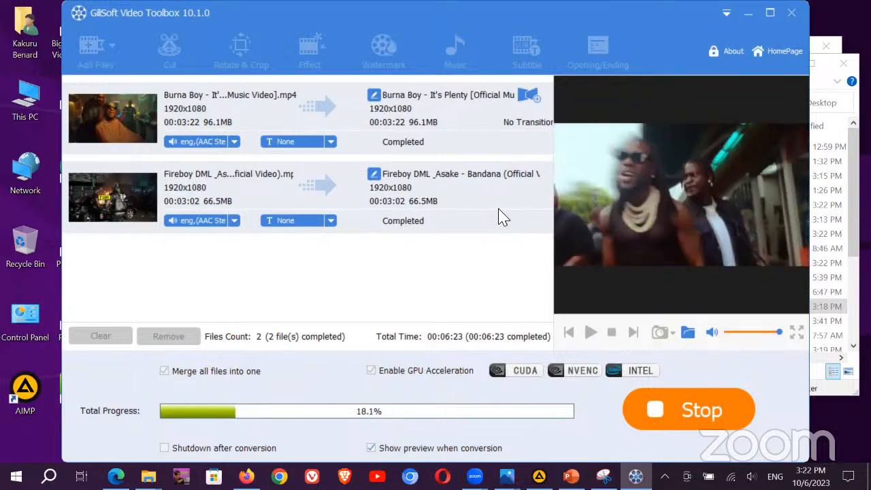
left_click(749, 13)
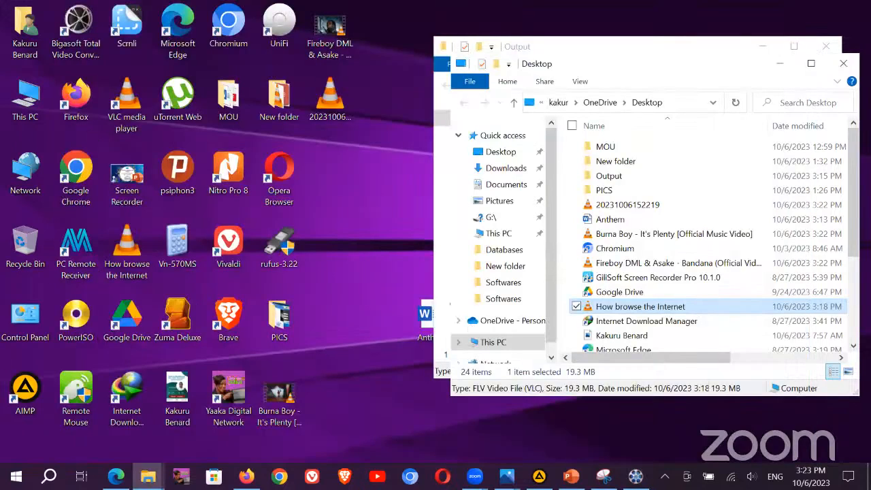
key("alt+Tab")
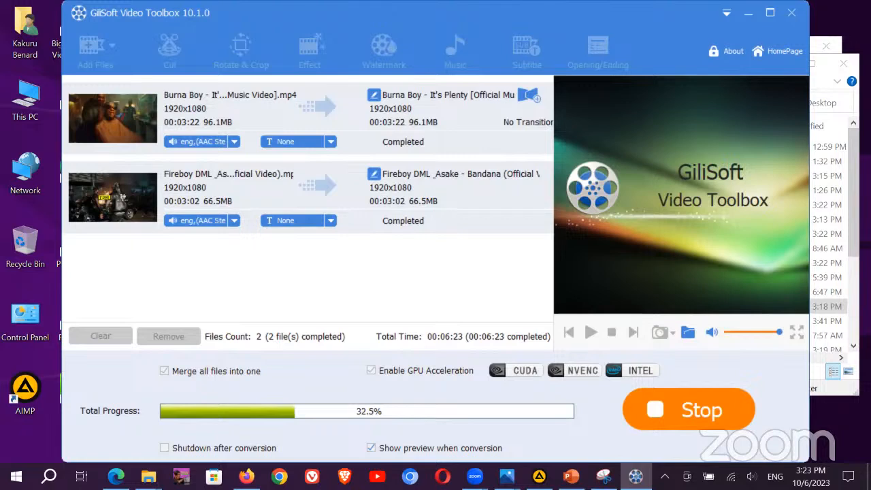
right_click(635, 476)
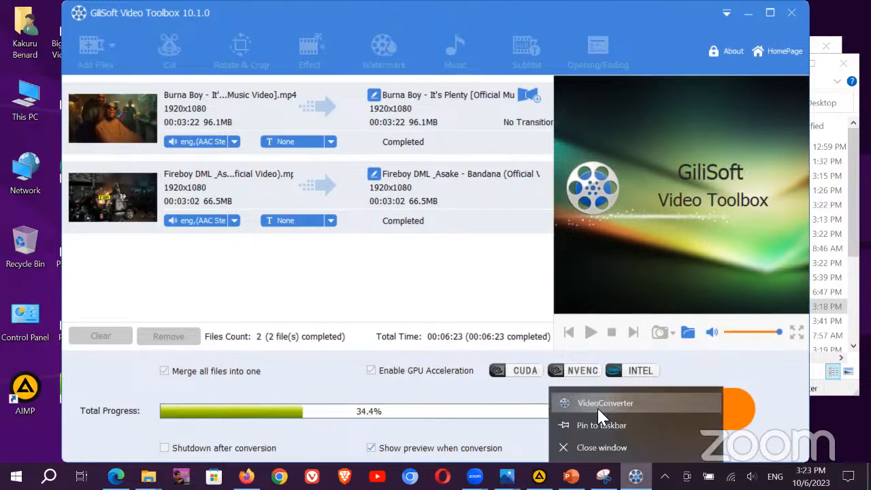
left_click(591, 447)
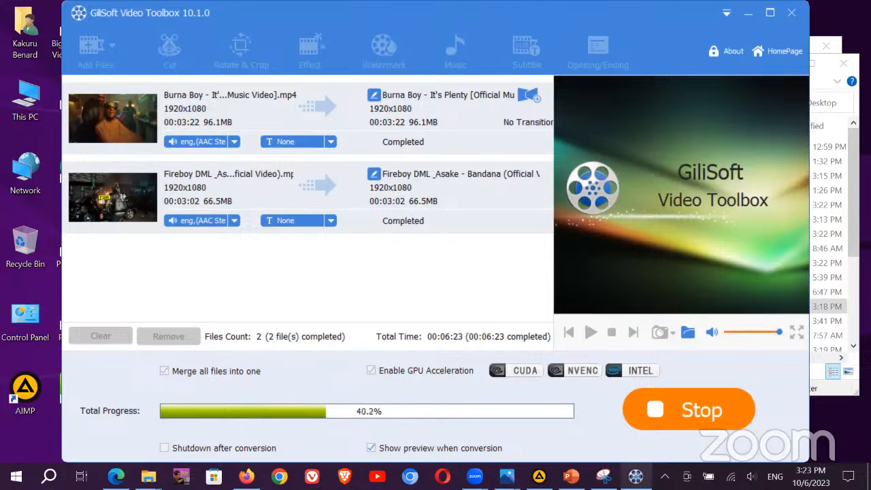
left_click(664, 477)
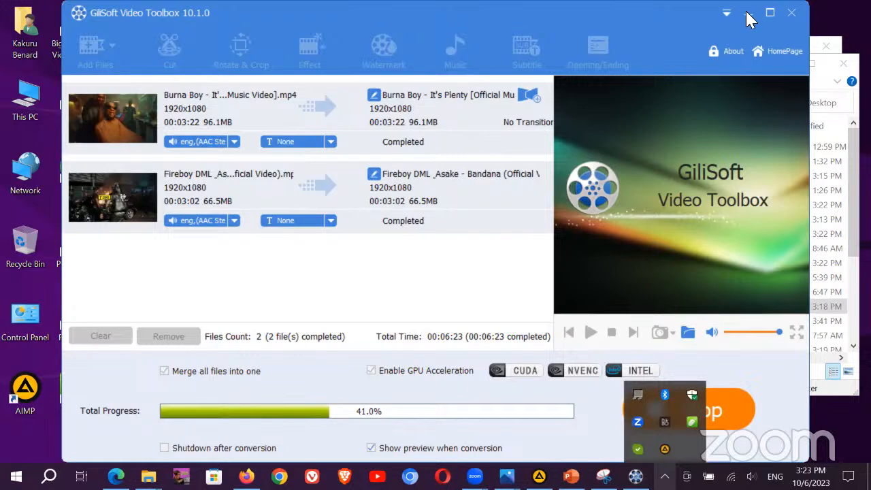
left_click(310, 394)
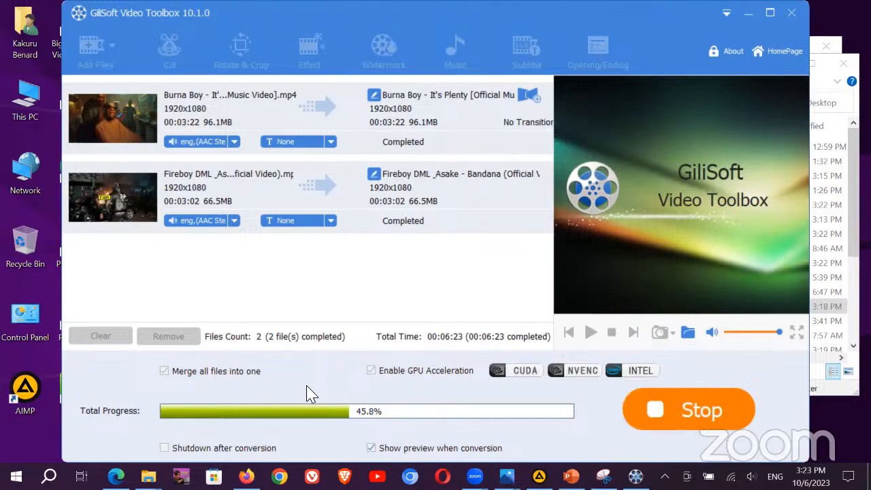
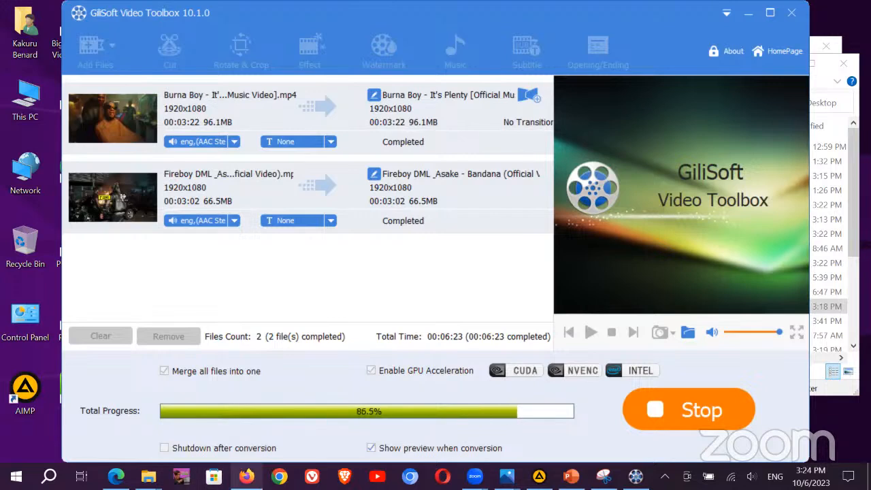
Step: Go to the Gilisoft home page from the How-tos tab in Firefox
left_click(246, 477)
left_click(73, 13)
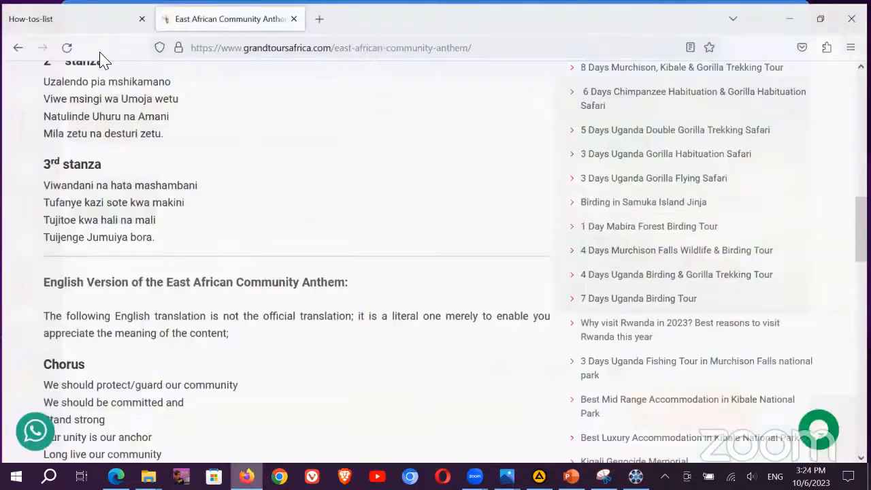
left_click(156, 99)
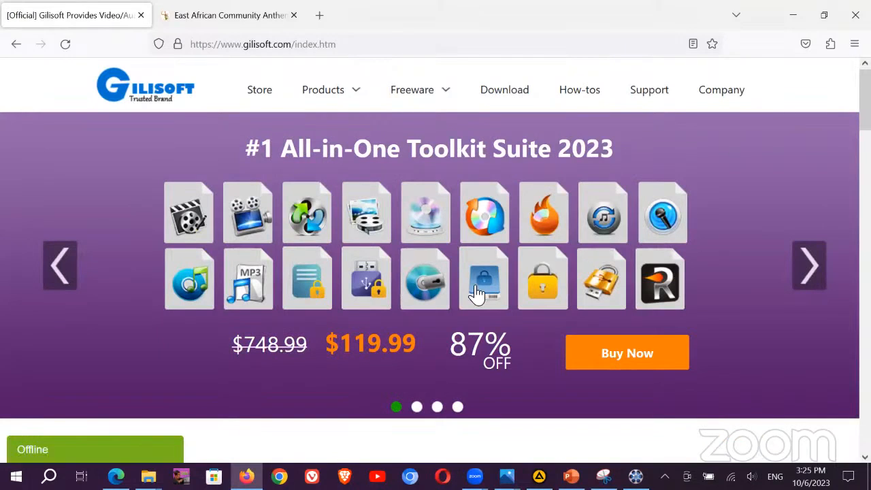
Step: Highlight the 119.99 all-in-one sale price and browse the Products menu categories
left_click_drag(340, 343, 416, 343)
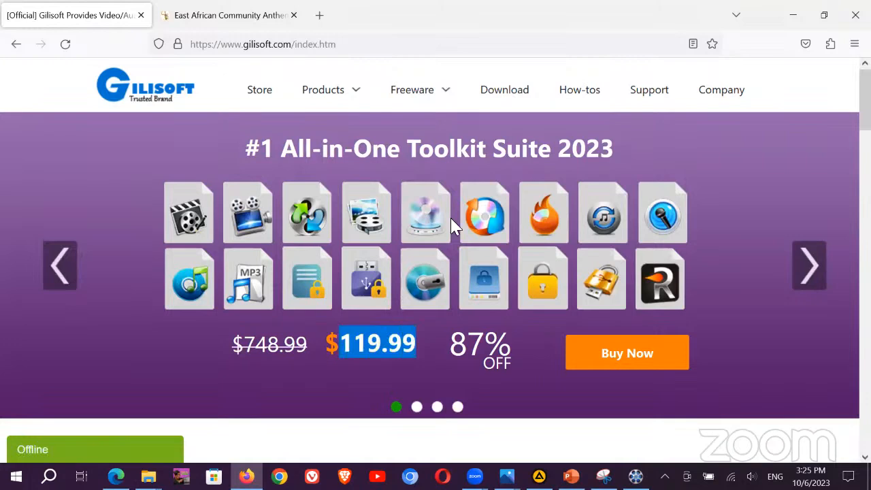
scroll(455, 225, "down", 2)
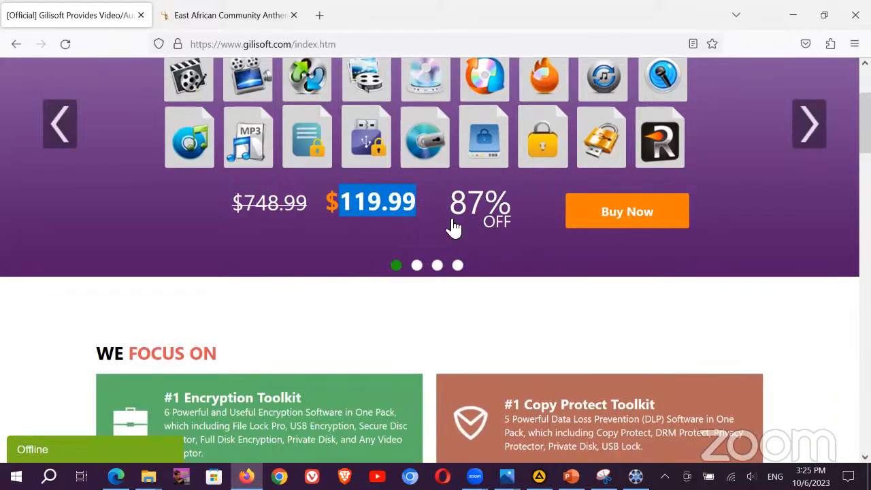
scroll(454, 228, "up", 2)
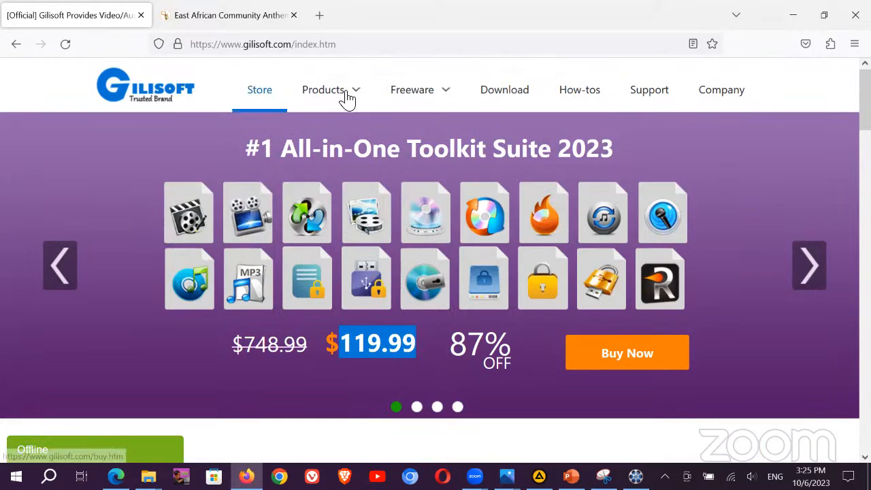
mouse_move(347, 99)
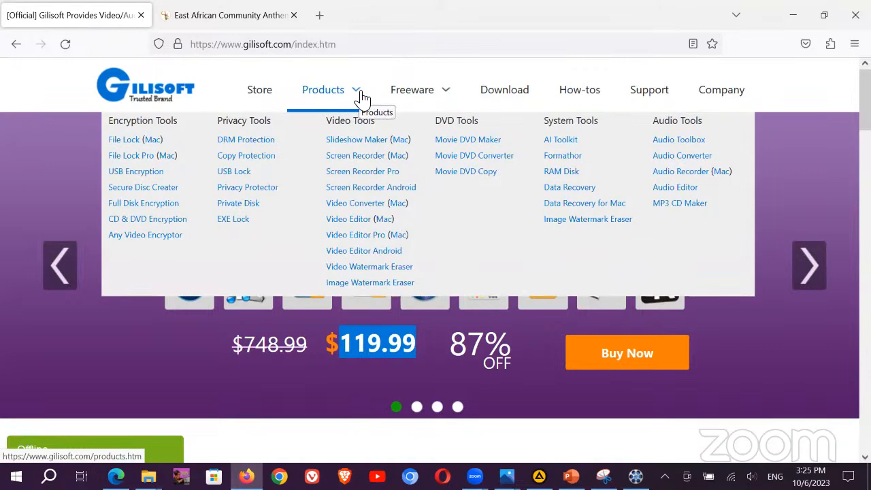
mouse_move(443, 93)
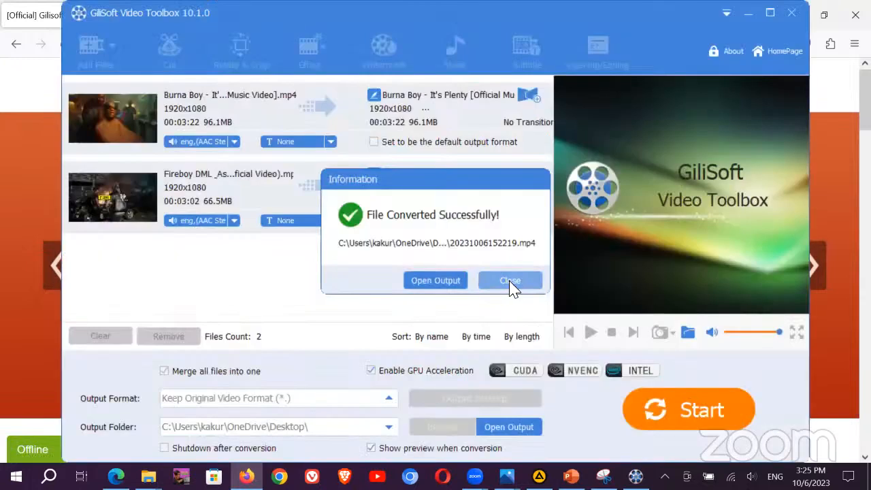
Step: Play the merged 20231006152219.mp4 in VLC from its output folder, jumping to about 2:16
left_click(437, 281)
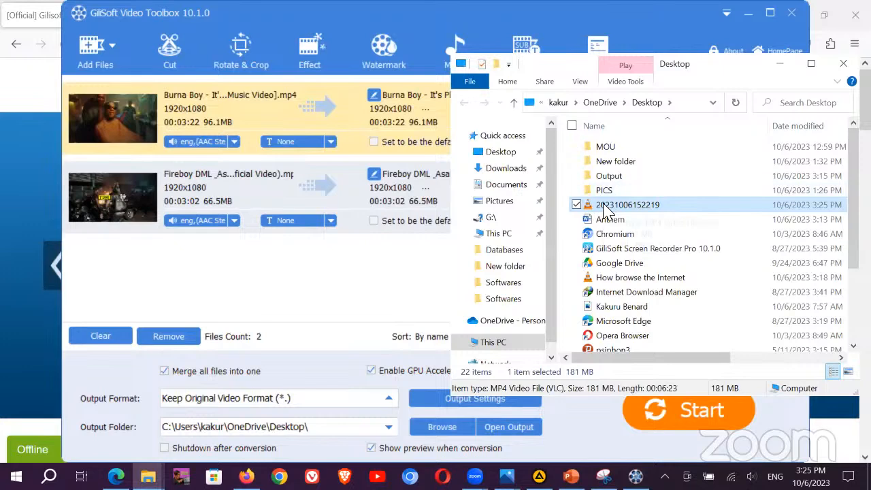
double_click(605, 206)
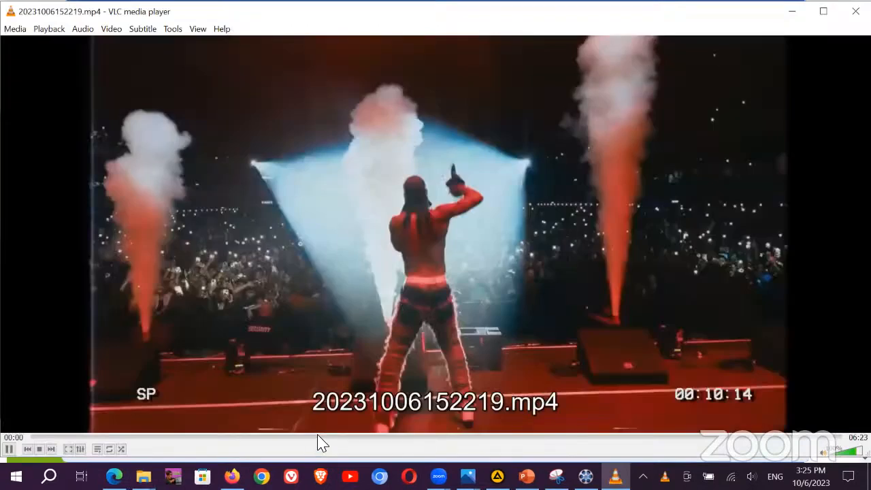
left_click(317, 437)
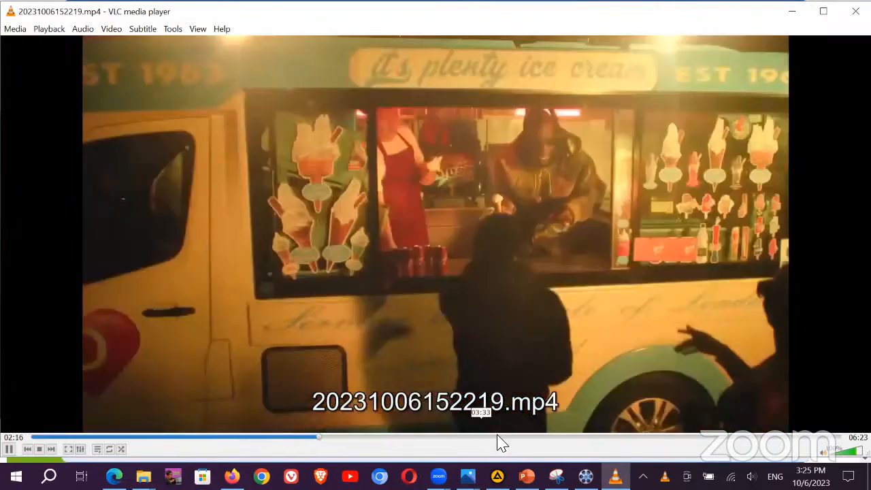
Step: Check the merged video at about 3:42, 4:52 and 5:36, then close VLC
left_click(500, 437)
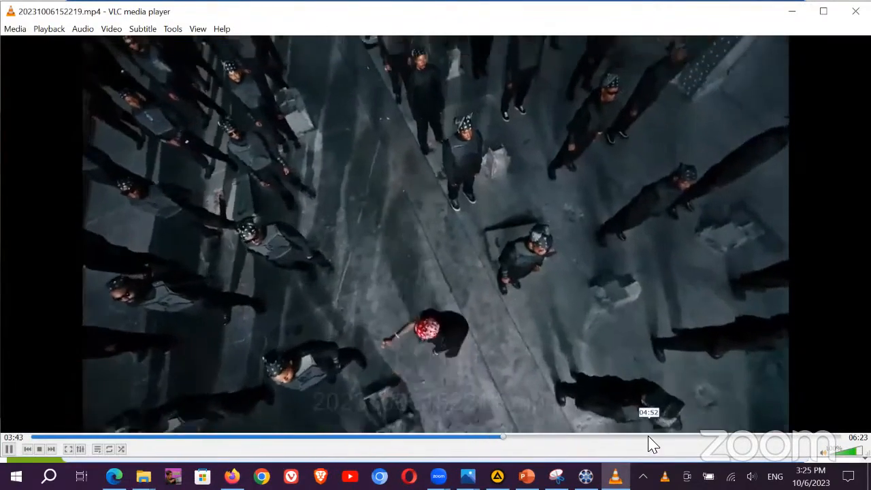
left_click(648, 437)
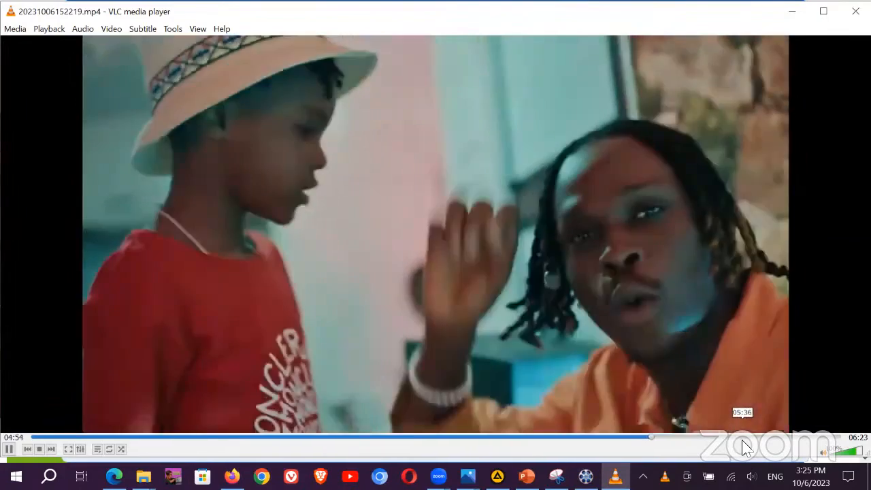
left_click(743, 439)
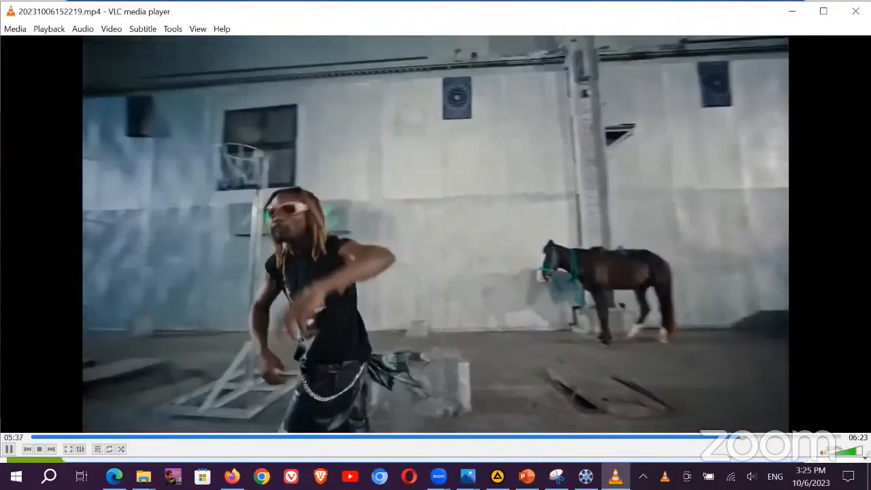
left_click(855, 11)
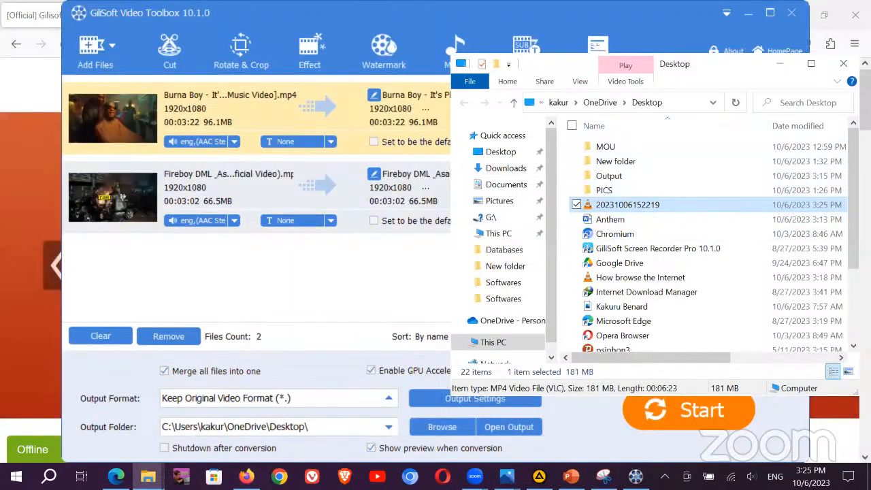
Step: Browse the Free Screen Recorder page from the Gilisoft Freeware menu
left_click(246, 476)
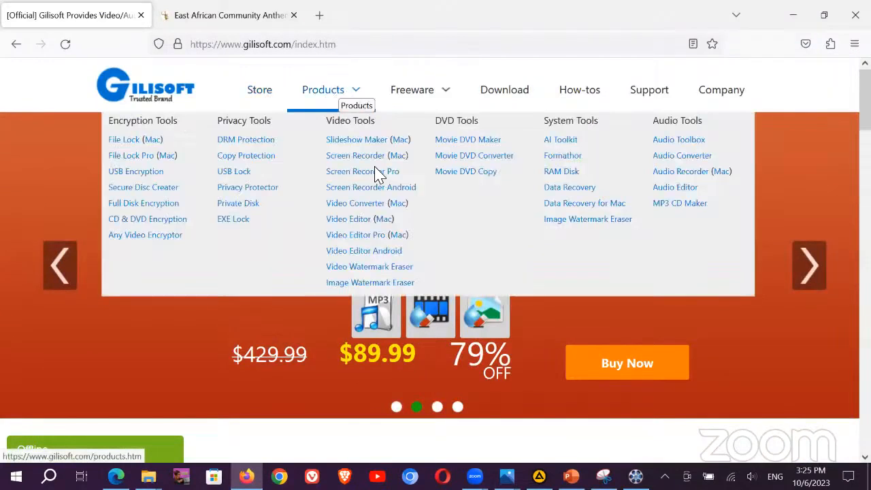
mouse_move(408, 100)
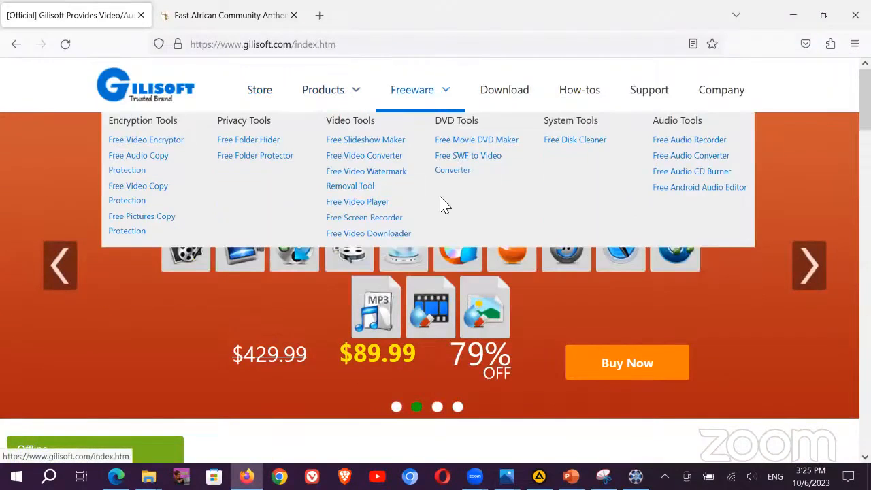
left_click(351, 224)
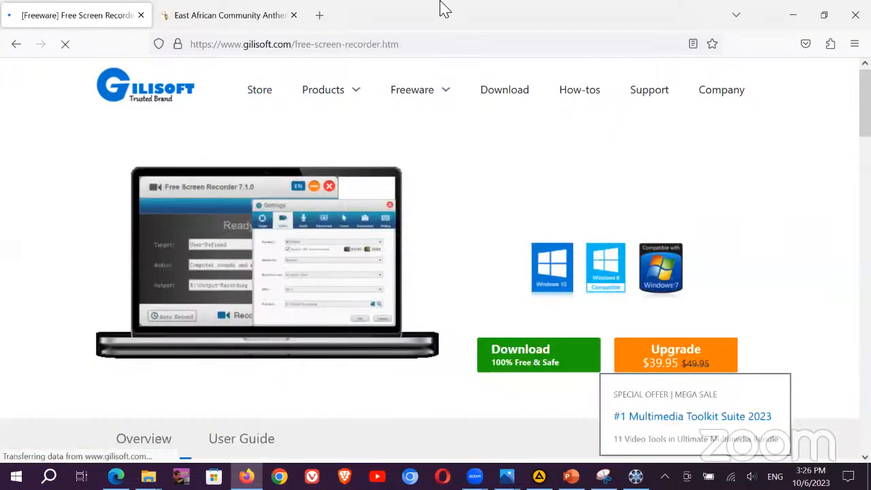
scroll(507, 278, "down", 2)
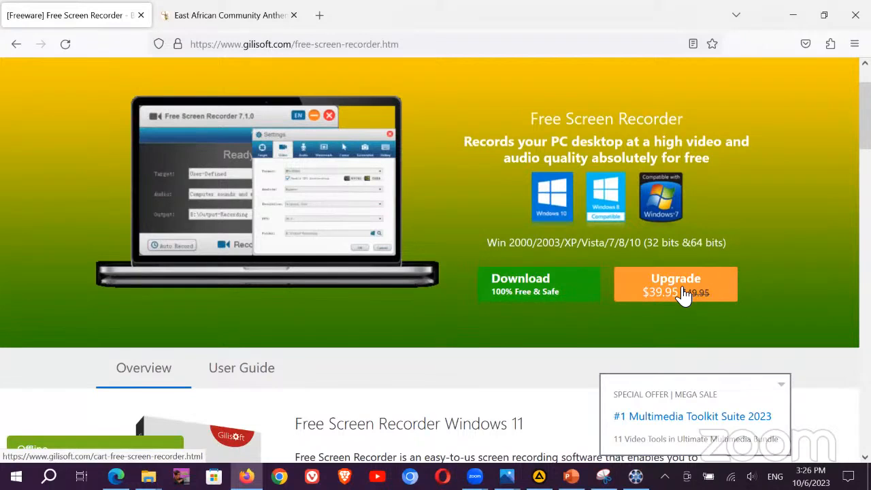
scroll(683, 293, "down", 5)
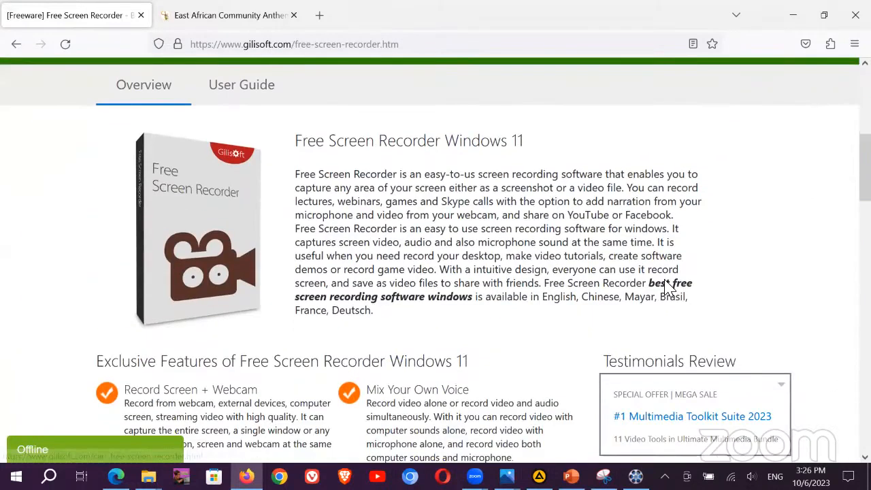
scroll(678, 197, "up", 5)
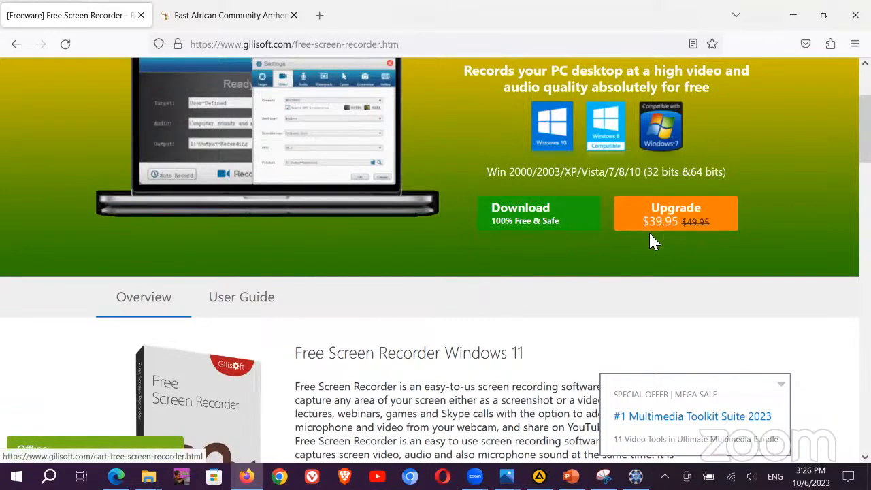
Step: Read the Screen Recorder User Guide's webcam recording section, then return to Video Toolbox
left_click(253, 310)
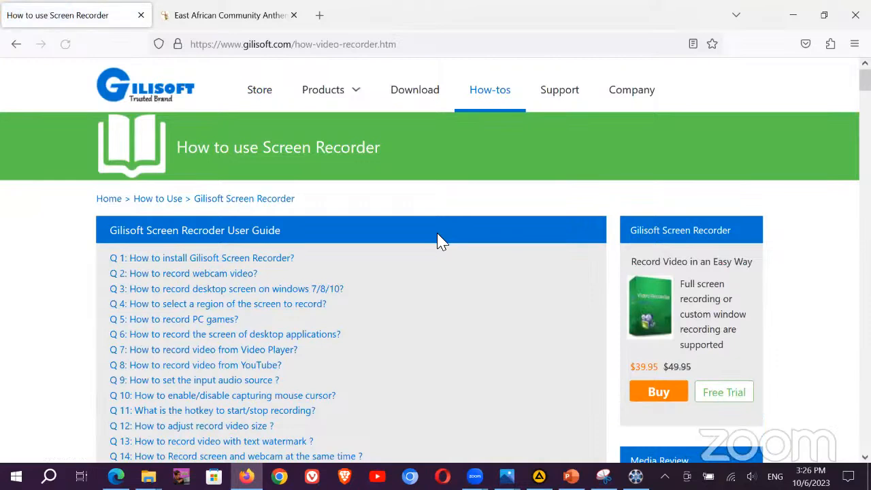
scroll(515, 272, "down", 6)
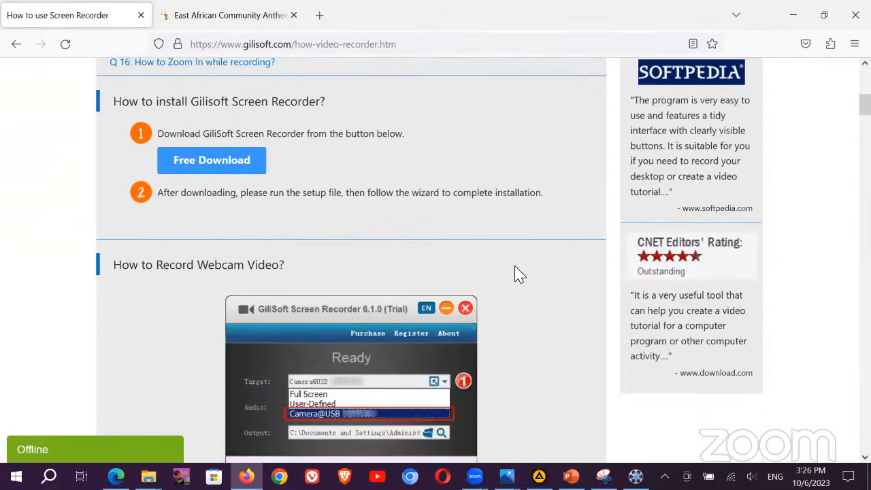
scroll(515, 272, "up", 1)
scroll(515, 272, "down", 3)
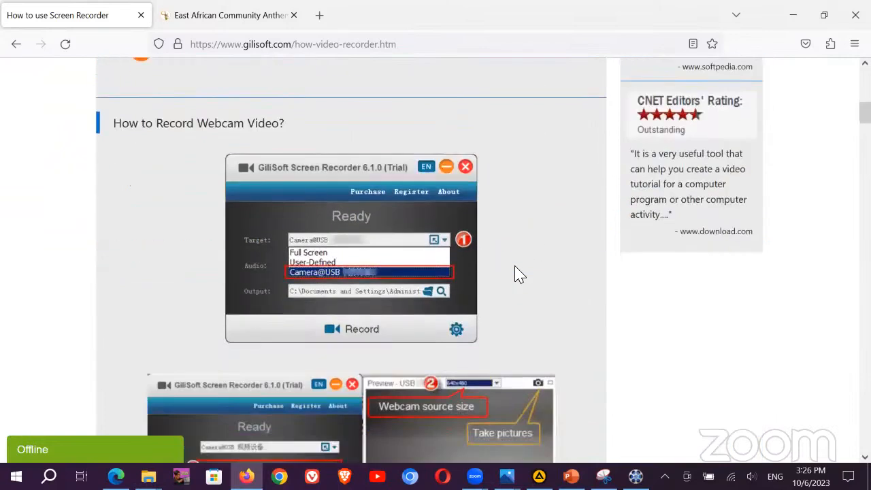
scroll(515, 273, "down", 3)
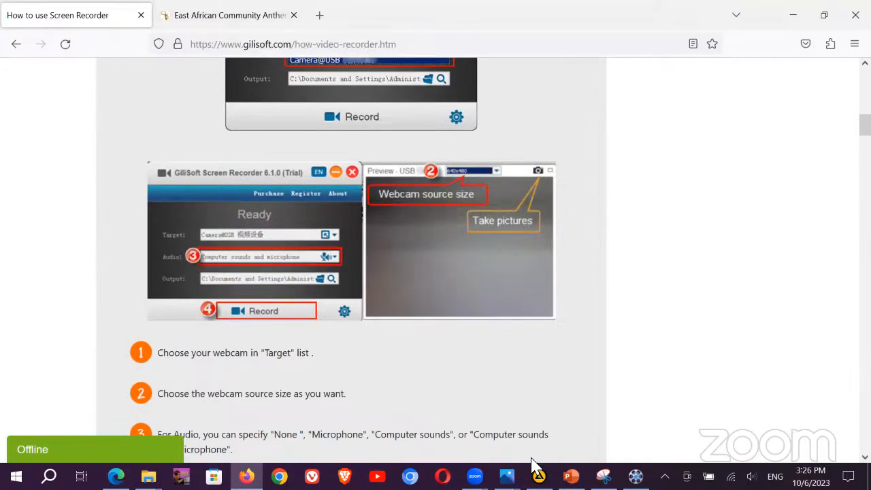
left_click(635, 477)
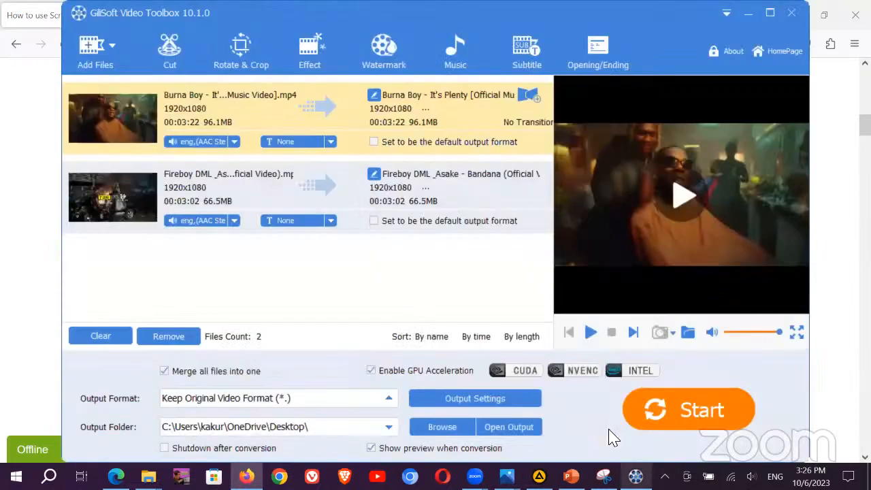
Step: Replace both music videos in the list with How browse the Internet.flv from the Desktop
left_click(100, 340)
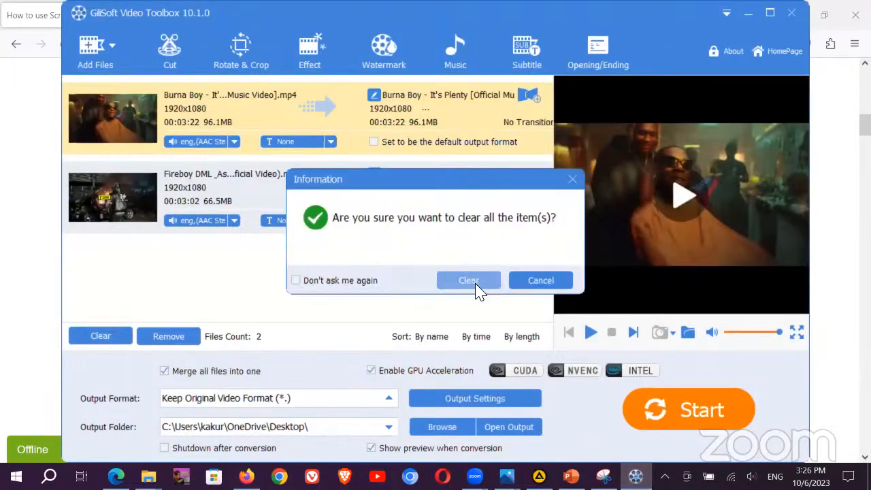
left_click(469, 280)
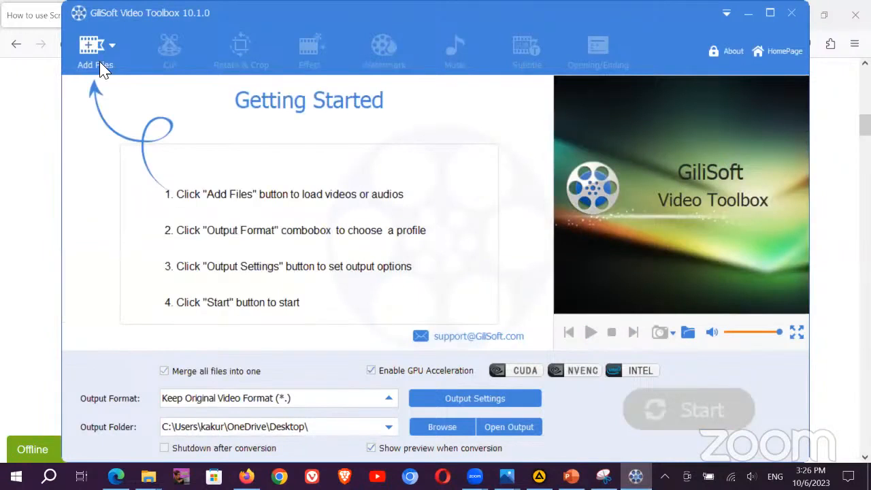
left_click(94, 53)
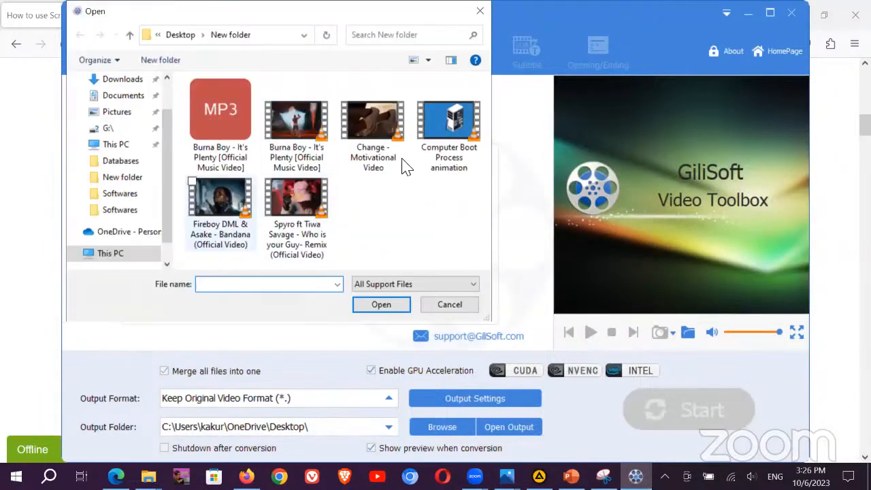
scroll(133, 136, "up", 1)
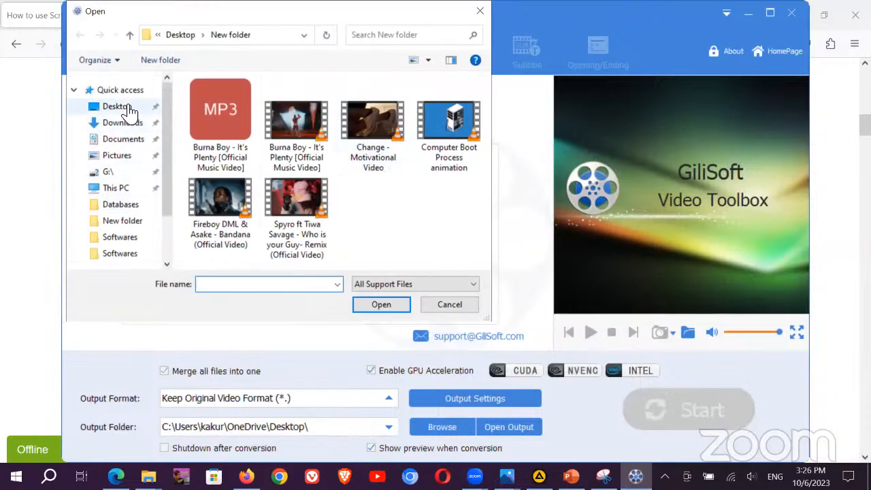
left_click(117, 106)
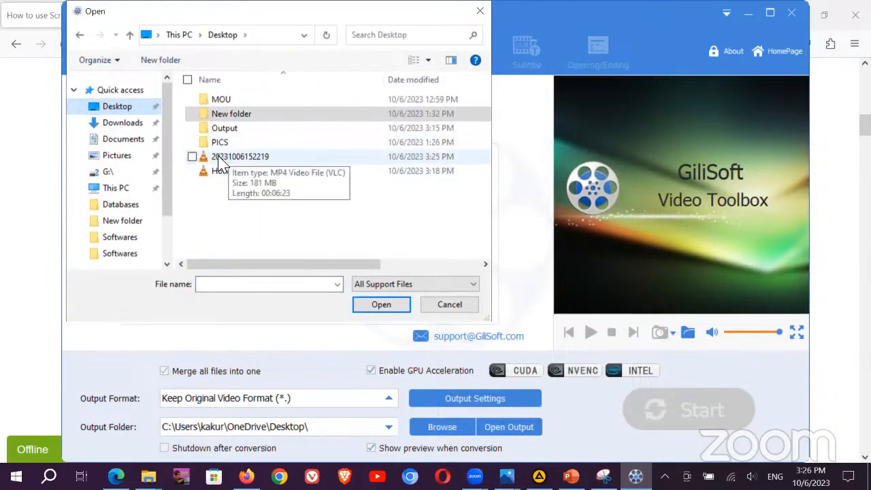
double_click(230, 176)
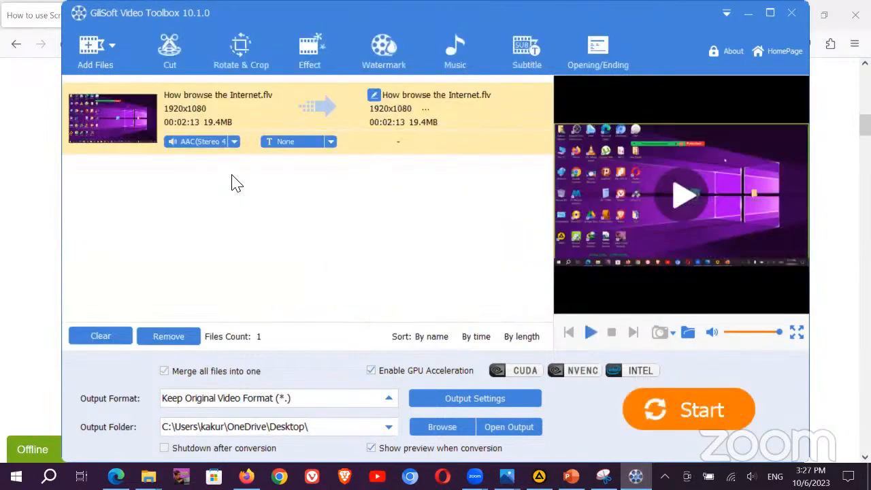
Step: Load the Burna Boy song from New folder as the video's background music
left_click(454, 49)
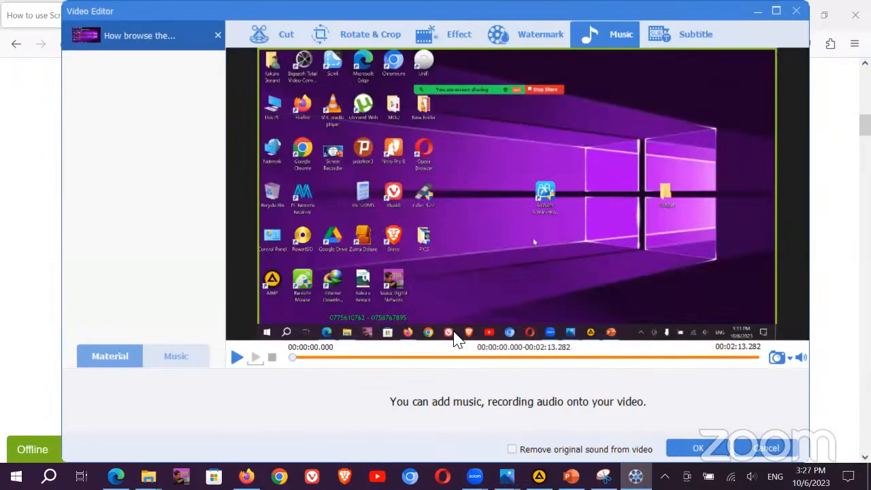
left_click(455, 330)
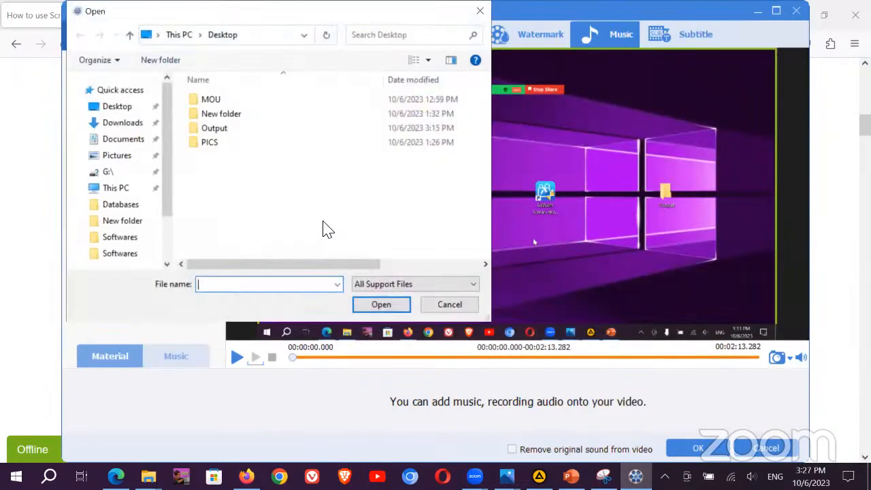
left_click(214, 121)
double_click(213, 116)
double_click(212, 101)
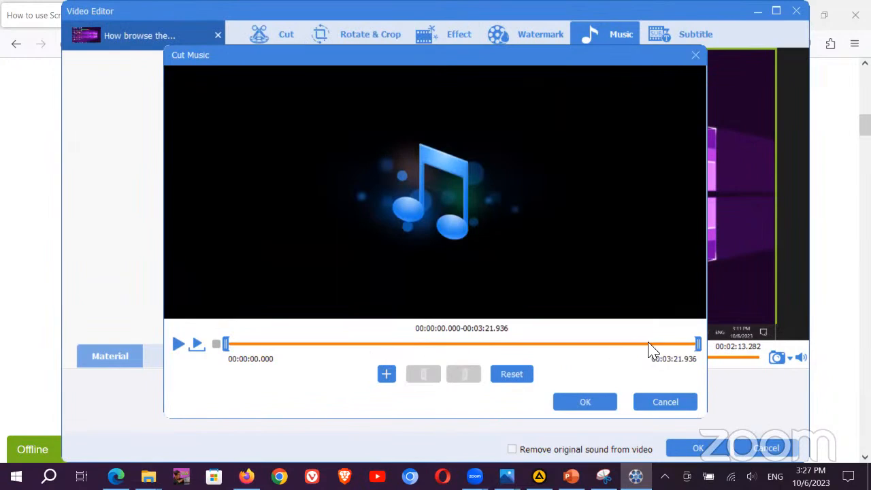
Step: Trim the music to run from 00:00:01.472 to 00:02:14.754
left_click_drag(700, 346, 298, 349)
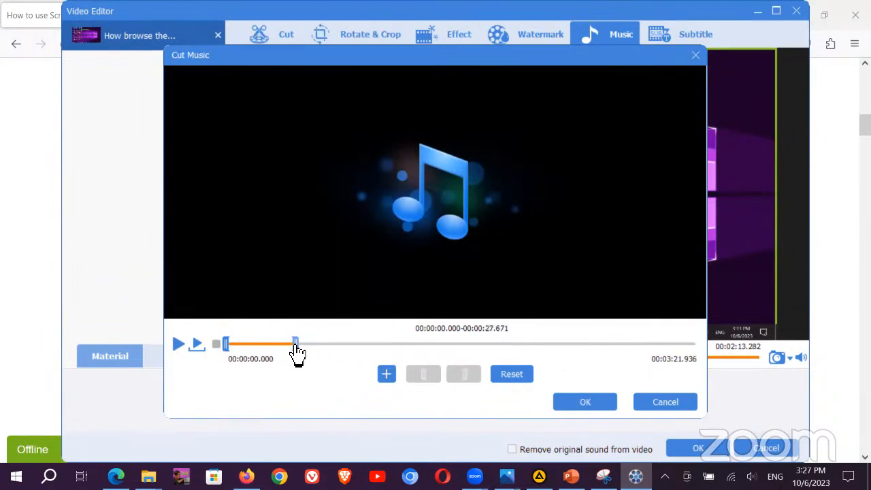
left_click_drag(296, 345, 693, 347)
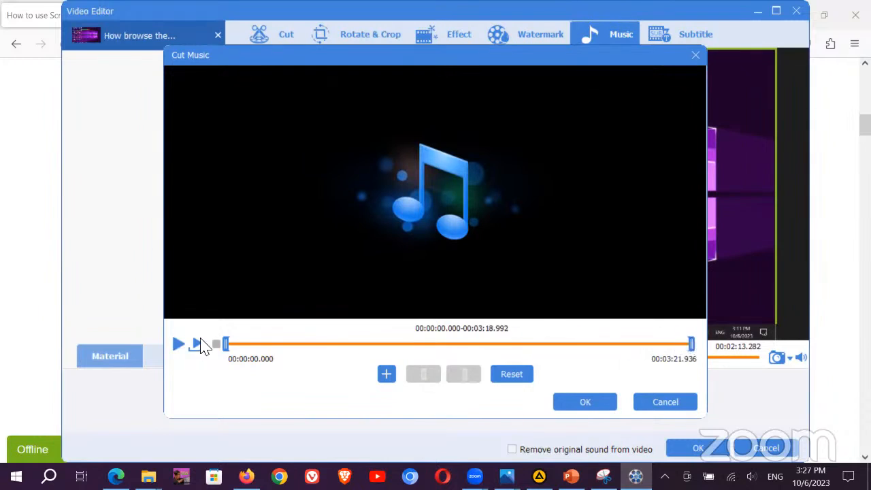
left_click_drag(225, 345, 407, 345)
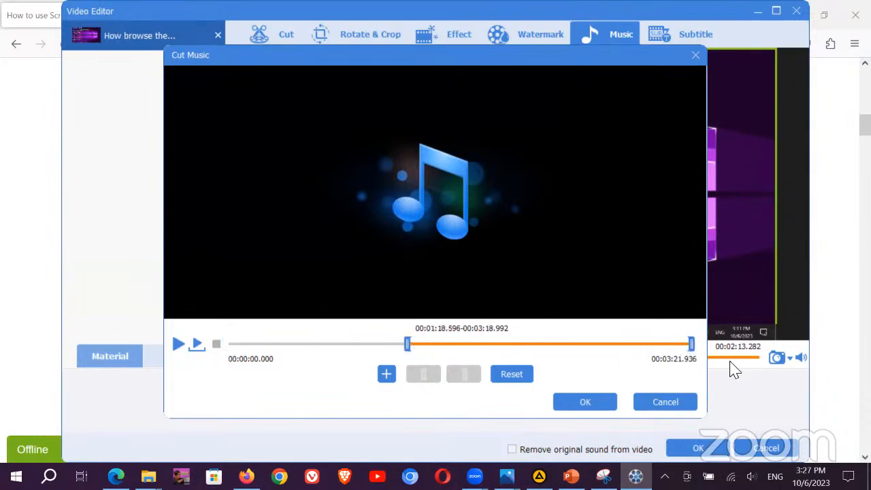
left_click_drag(507, 345, 701, 347)
left_click_drag(407, 345, 233, 356)
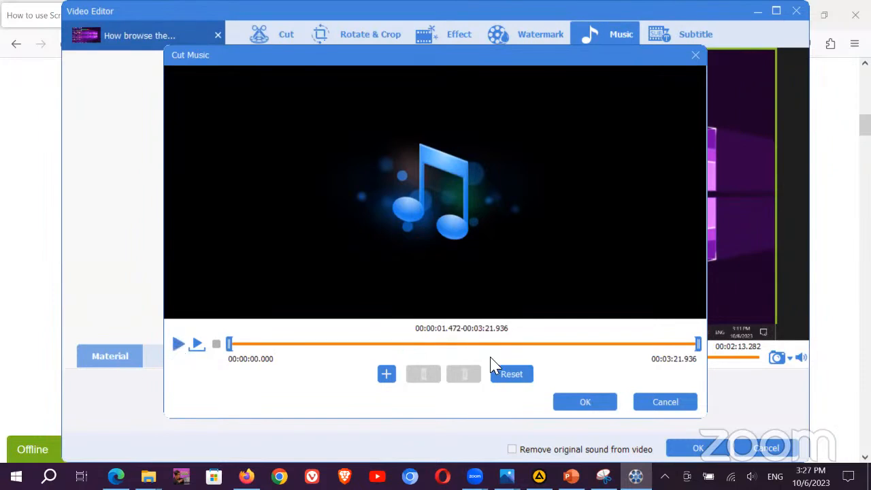
left_click(587, 405)
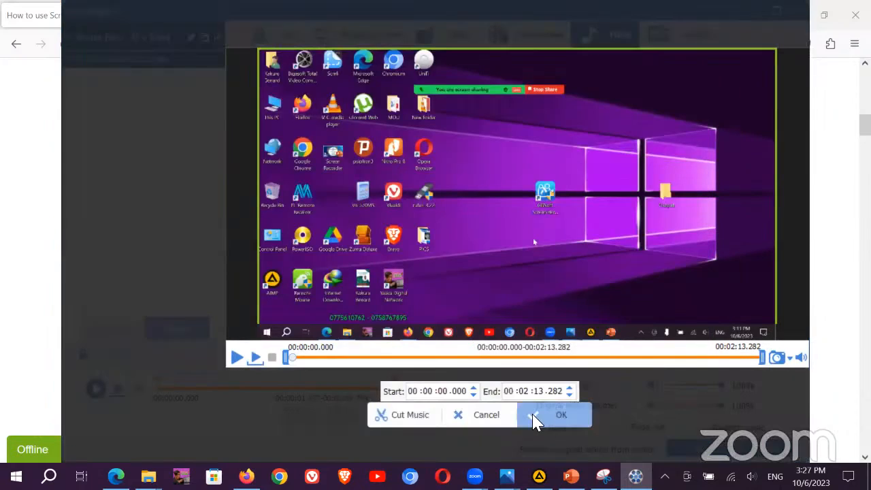
left_click(537, 418)
Step: Add a fade-in, keep music volume at 100% and remove the original sound
left_click(540, 426)
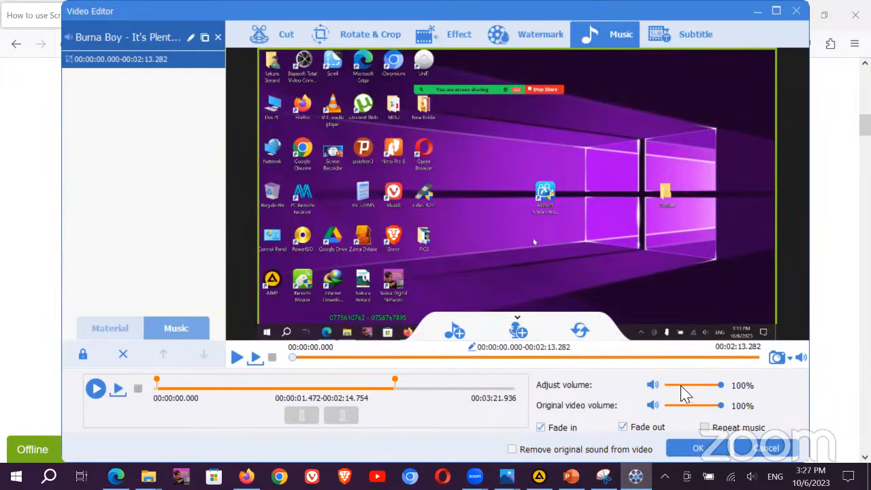
left_click_drag(723, 395, 749, 385)
left_click(513, 450)
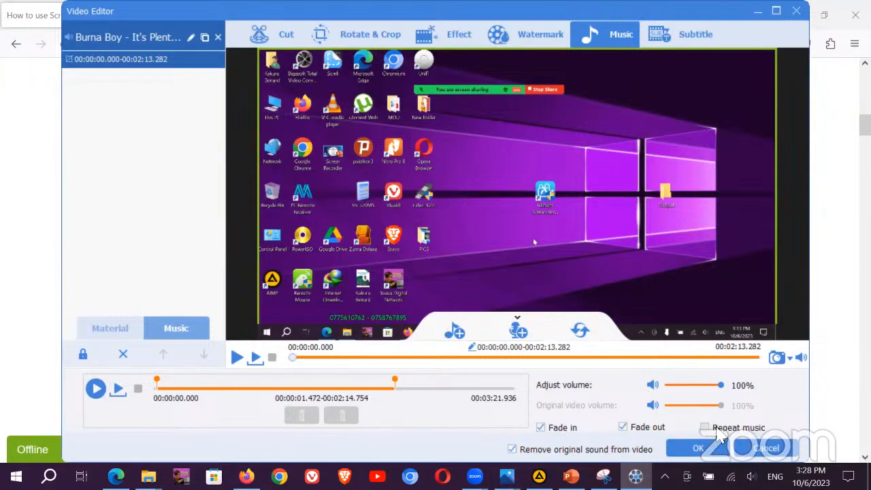
Step: Apply the music edits and convert How browse the Internet.flv
left_click(699, 450)
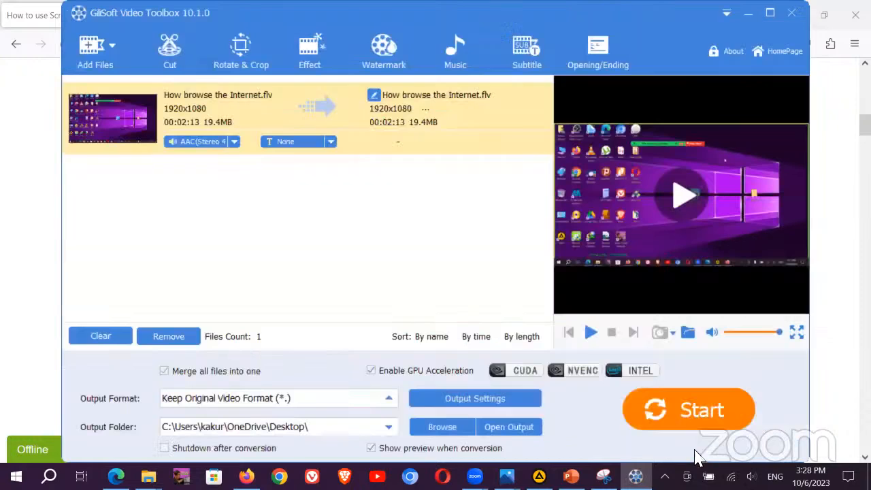
left_click(697, 416)
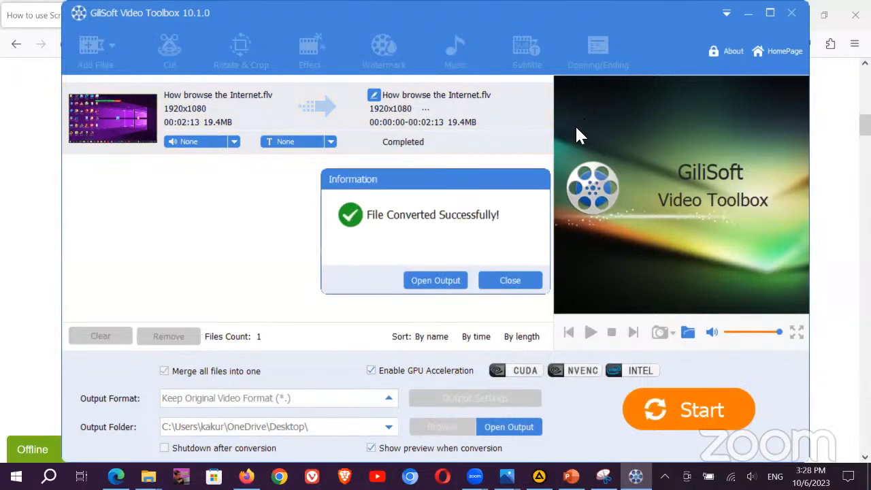
Step: Play the converted video full screen in VLC from the Desktop, pause it, then close VLC
left_click(434, 281)
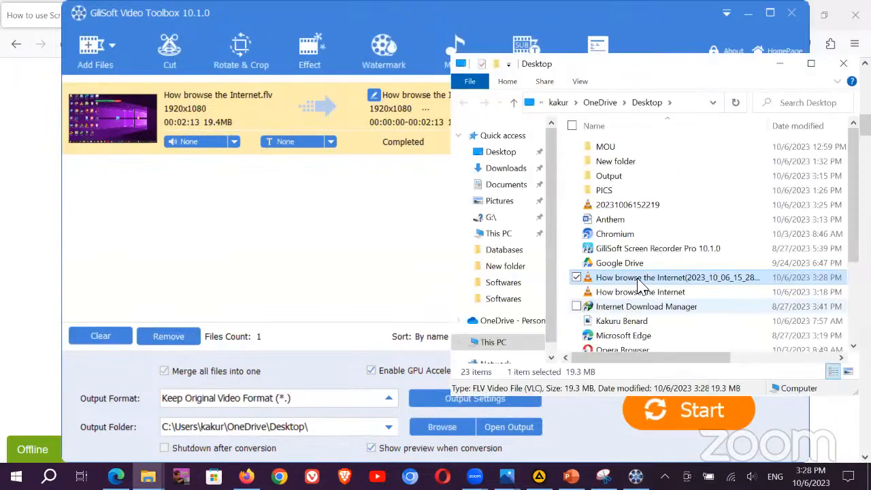
double_click(690, 277)
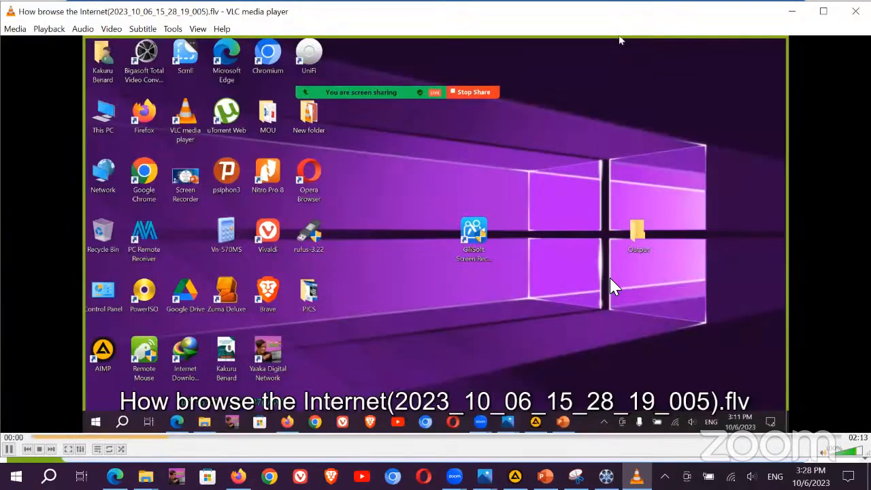
double_click(611, 279)
scroll(610, 279, "down", 3)
scroll(611, 280, "up", 5)
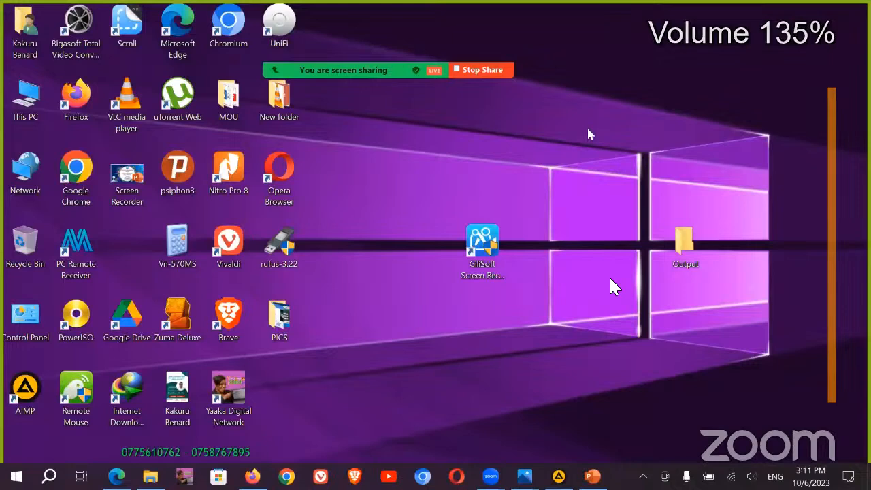
scroll(476, 315, "down", 3)
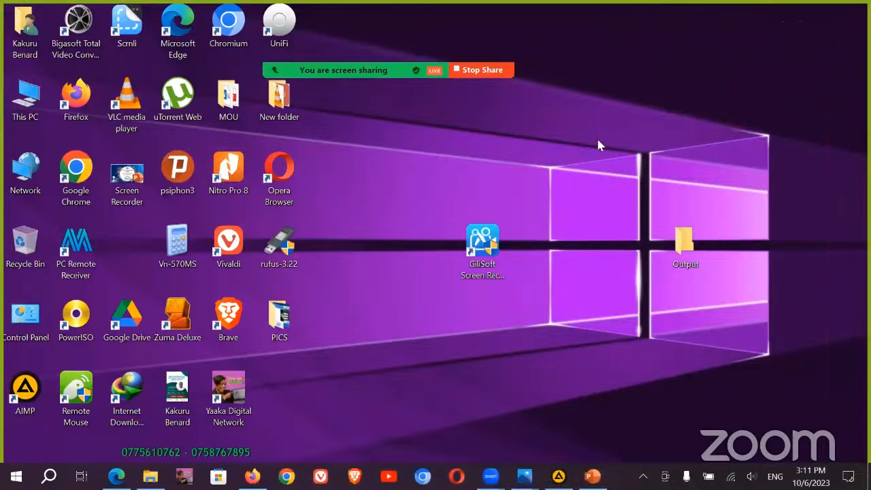
key("space")
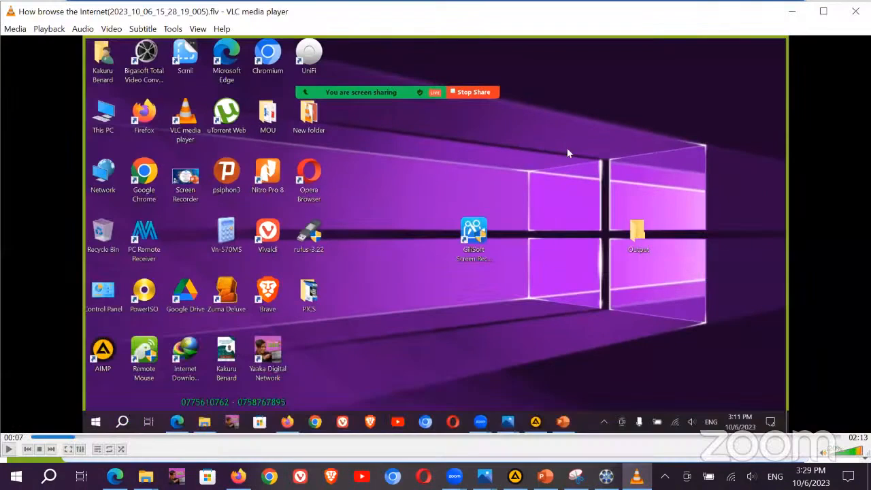
left_click(856, 11)
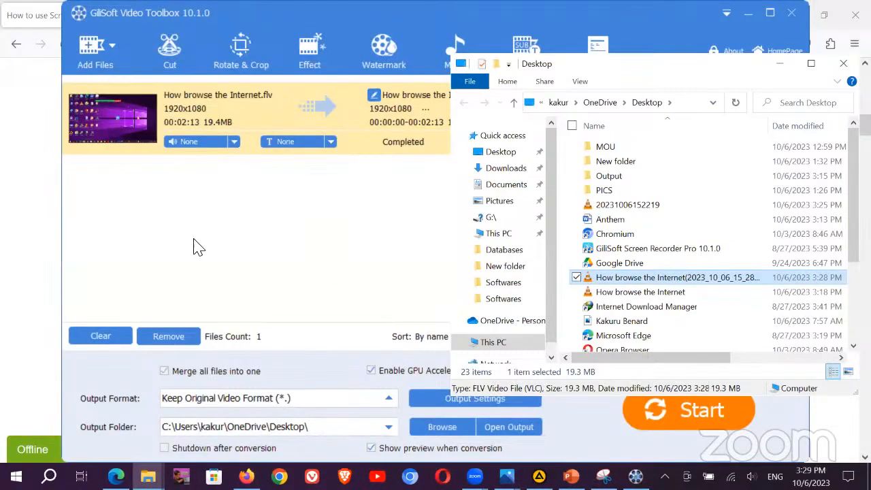
Step: In the Effect editor, try and remove Old Film, Black and White, Carving and Woodcarving filters
left_click(417, 286)
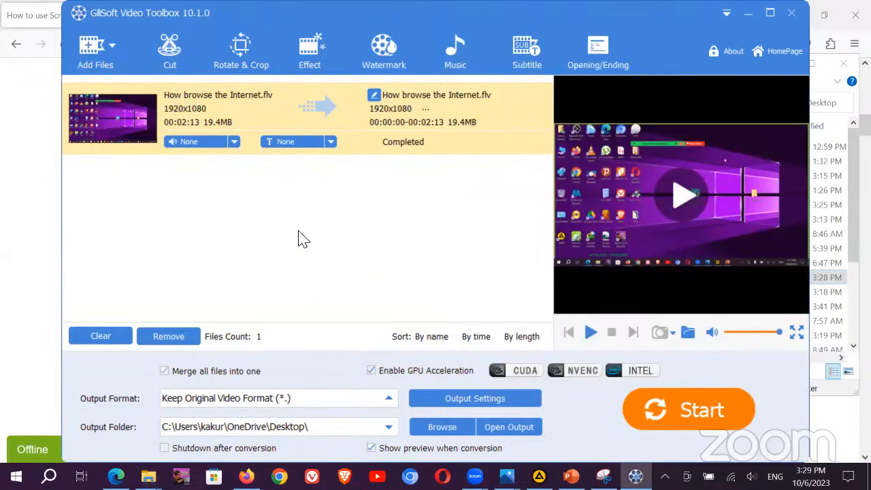
left_click(310, 44)
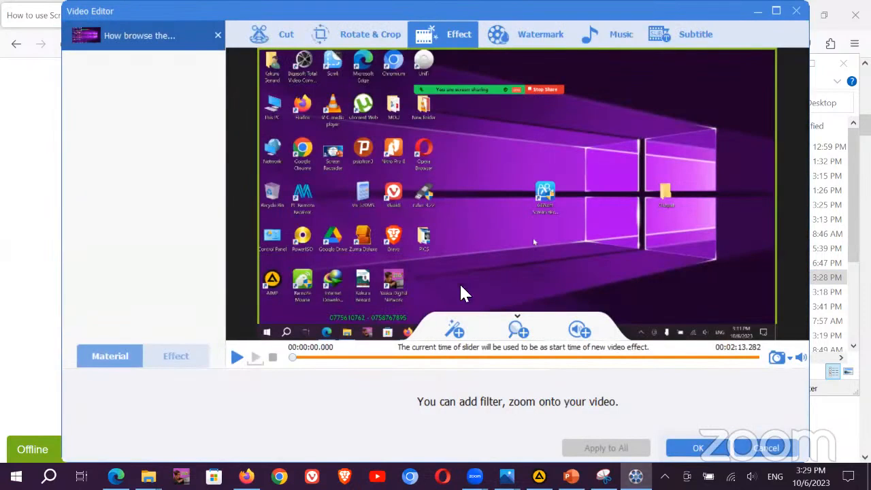
left_click(460, 334)
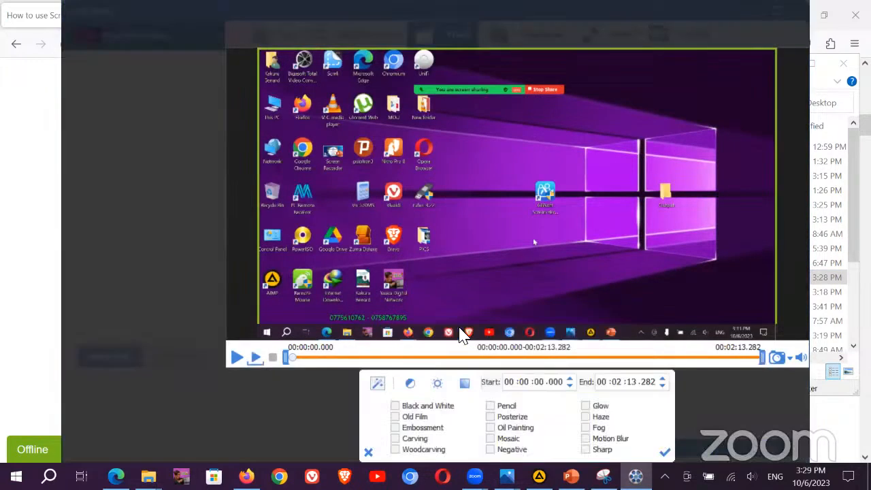
left_click(397, 417)
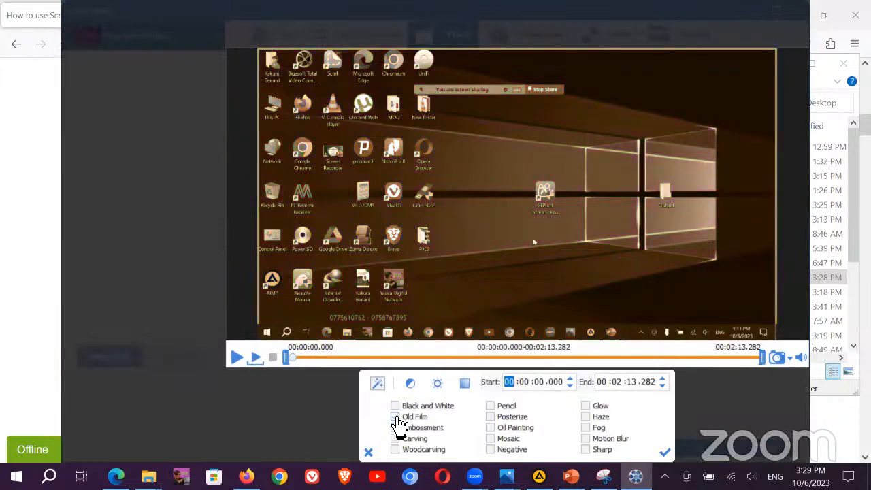
left_click(396, 406)
left_click(397, 438)
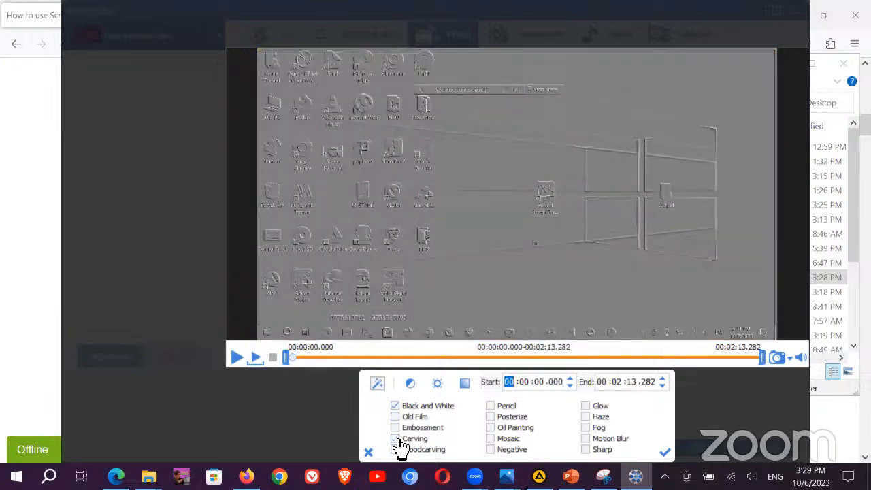
left_click(395, 450)
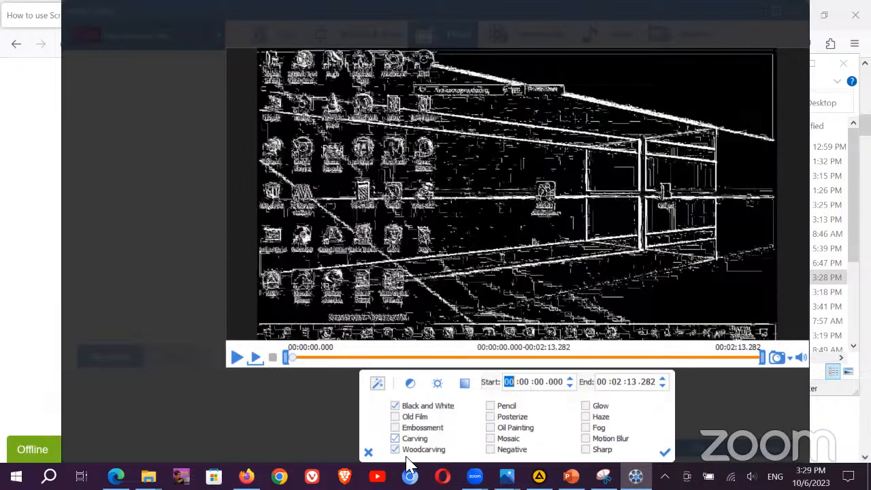
left_click(397, 449)
left_click(397, 439)
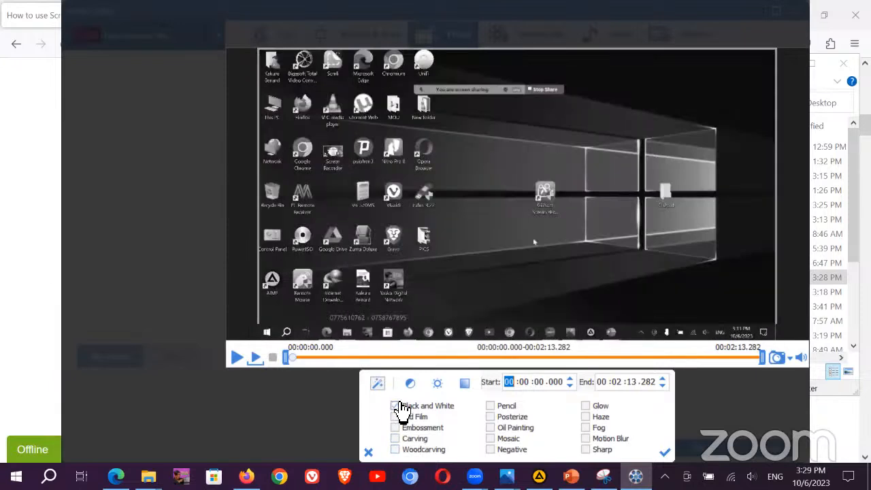
left_click(396, 406)
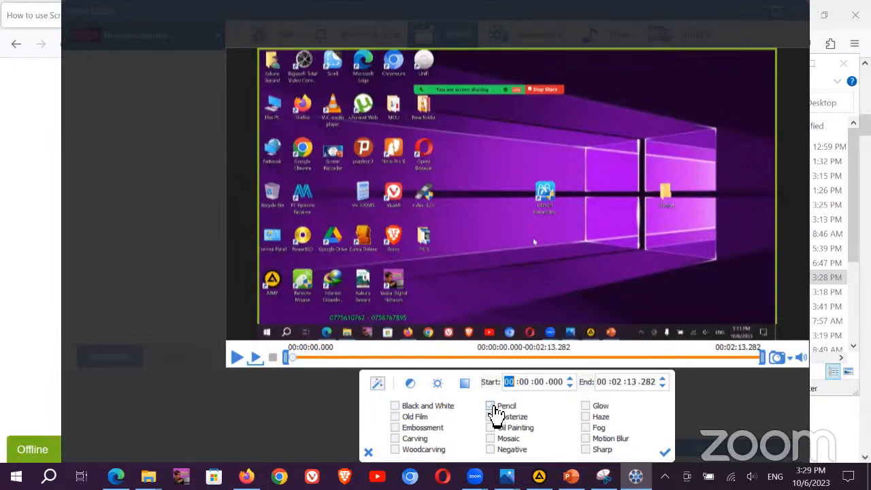
Step: Try and remove the Posterize, Oil Painting, Mosaic and Negative filters
left_click(491, 417)
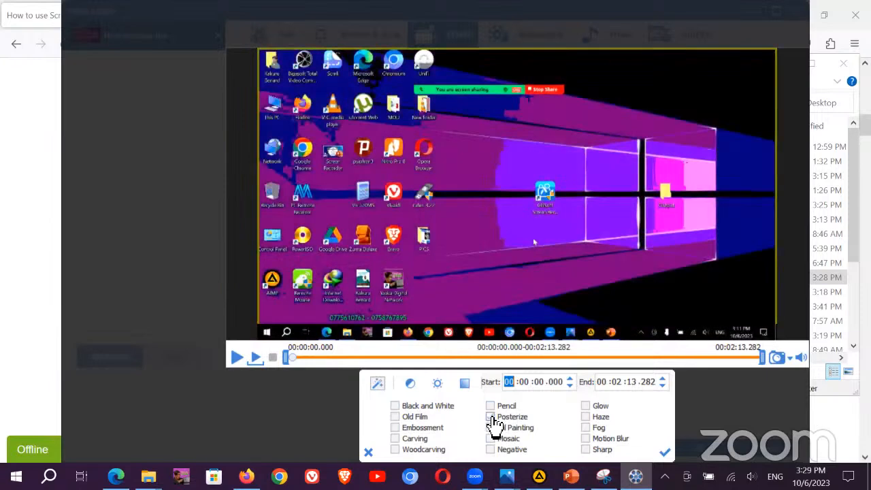
left_click(491, 417)
left_click(491, 428)
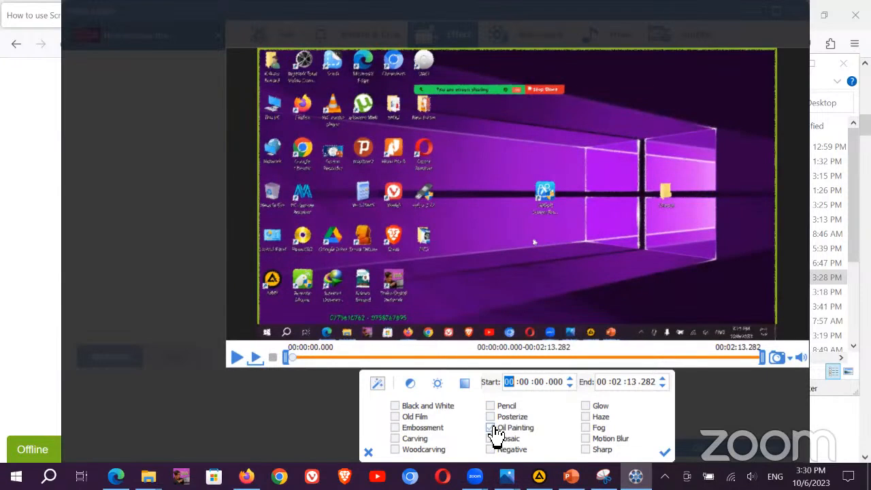
left_click(491, 428)
left_click(491, 439)
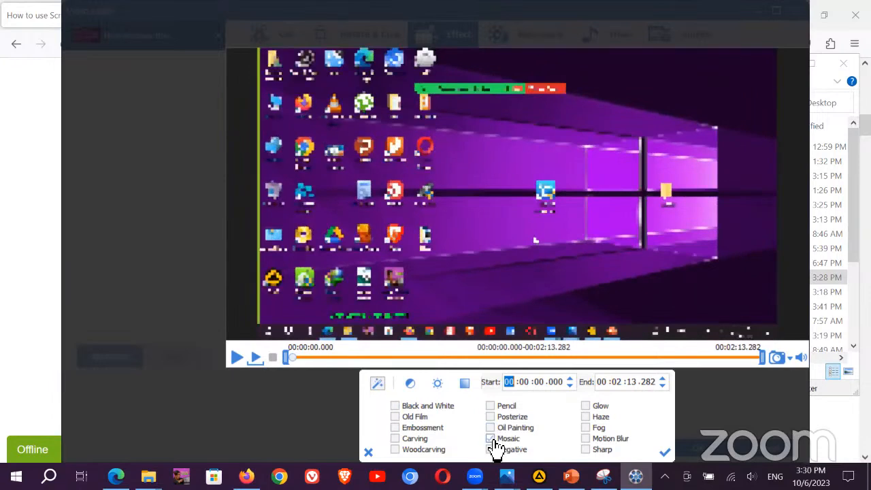
left_click(491, 439)
left_click(491, 450)
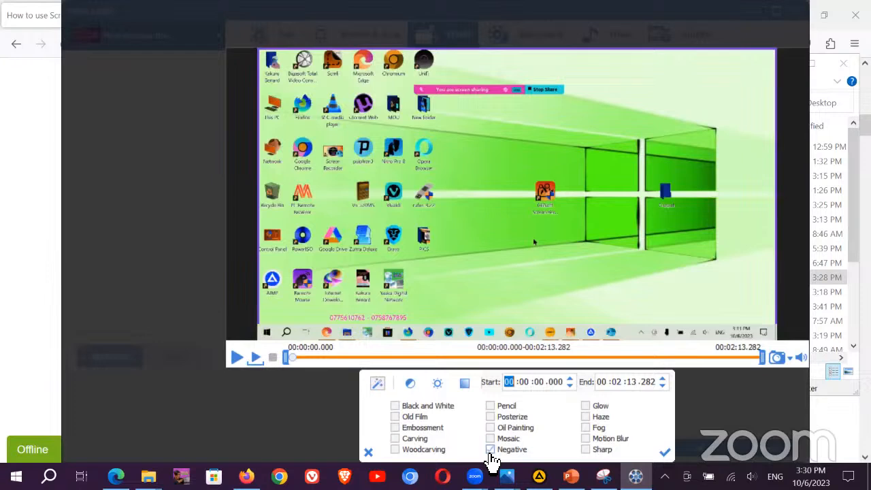
left_click(491, 450)
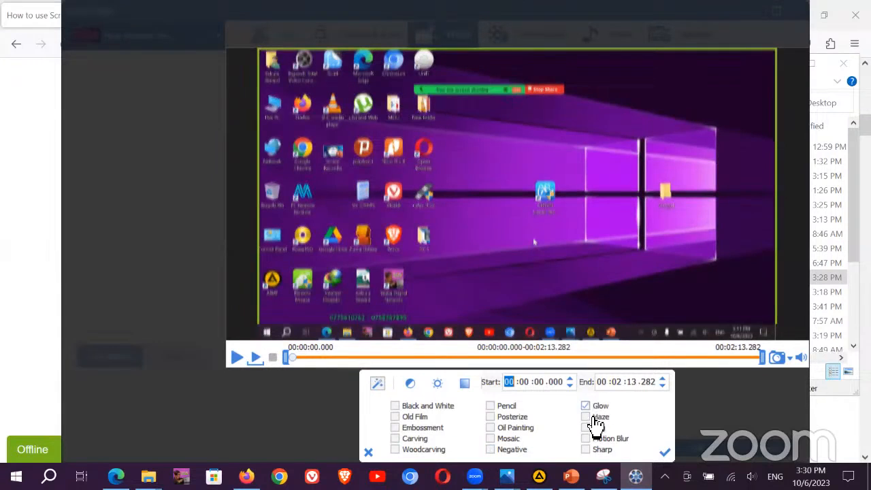
Step: Preview Haze, Fog, Motion Blur and Sharp, then close the filter panel with none applied
left_click(586, 417)
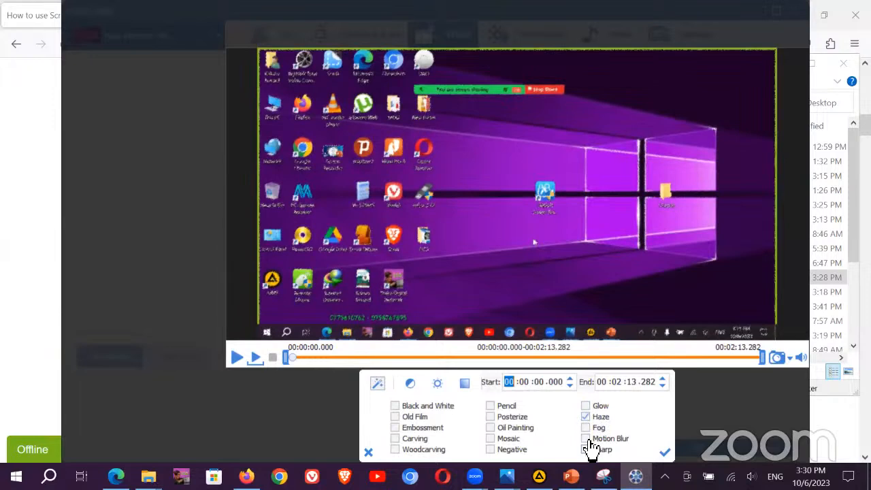
left_click(586, 428)
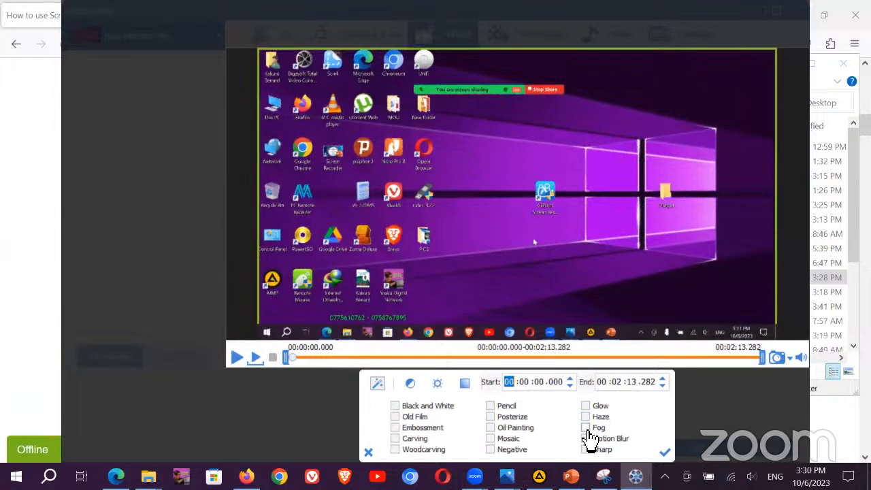
left_click(589, 430)
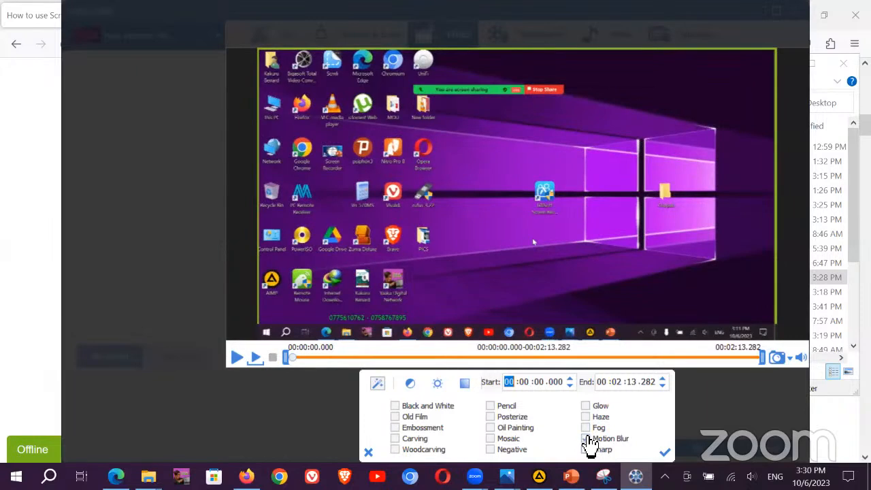
left_click(587, 439)
left_click(587, 450)
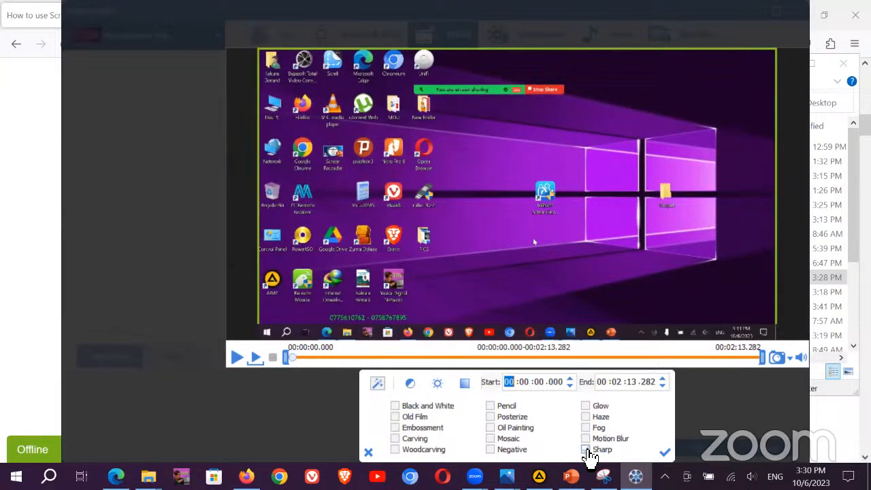
left_click(587, 450)
left_click(368, 453)
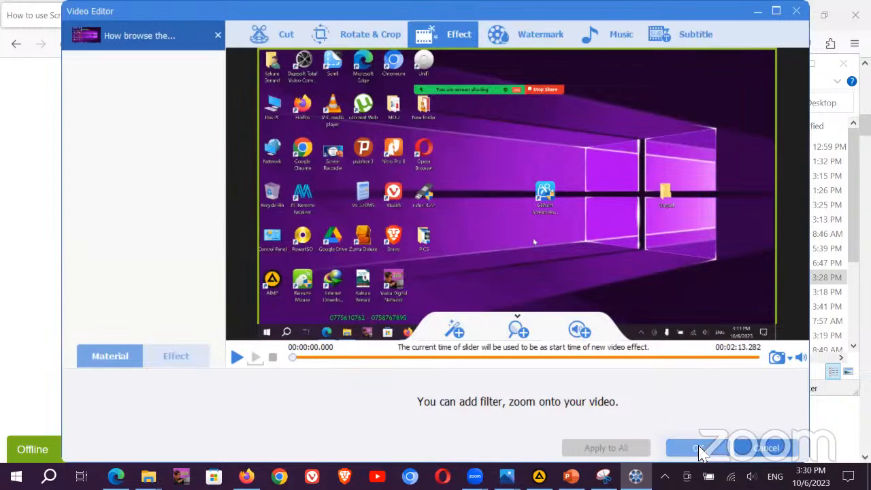
Step: Leave the effects and watermark editors without saving, confirming the discard with Yes
left_click(776, 449)
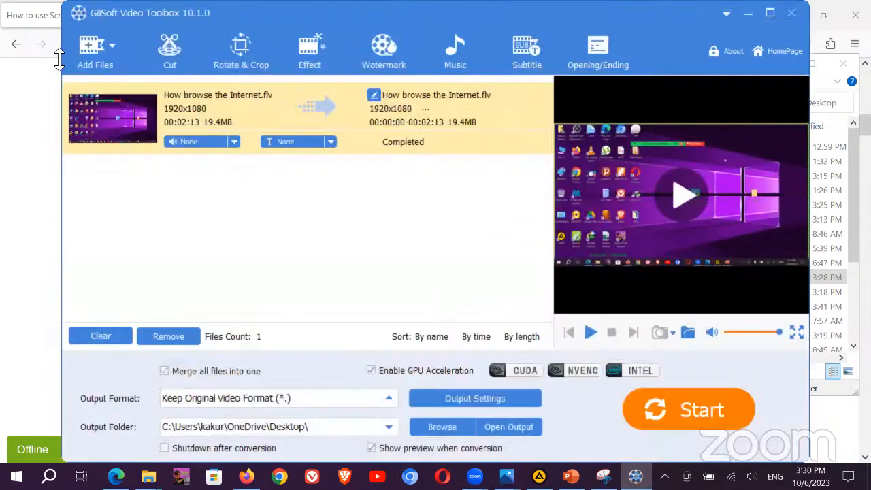
left_click(390, 42)
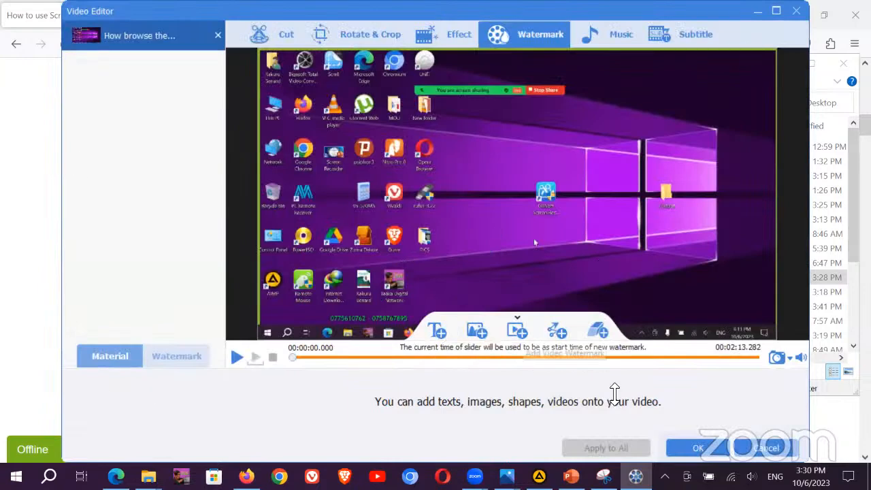
left_click(740, 447)
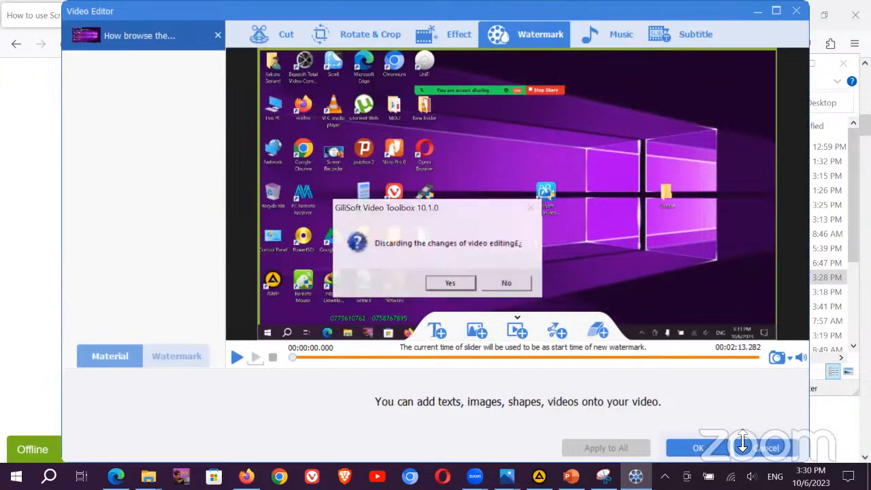
left_click(441, 283)
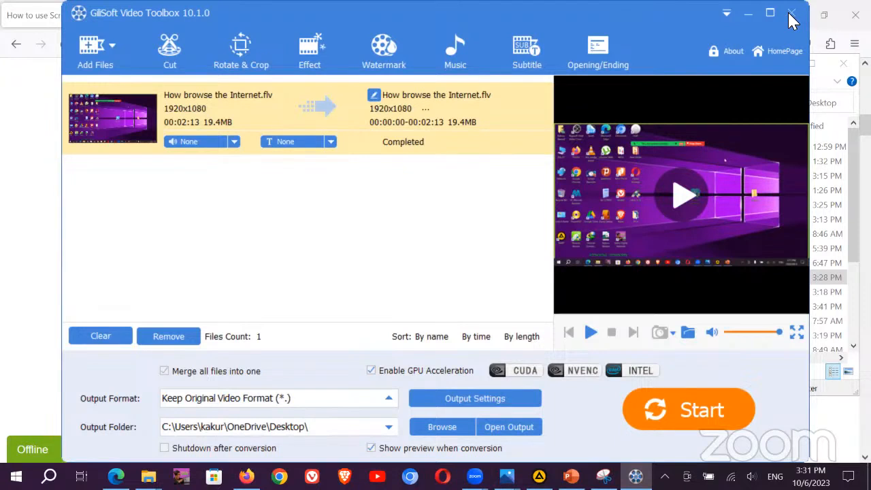
Step: Close GiliSoft Video Toolbox and its Screen Recorder launcher, then show and refresh the desktop
left_click(791, 18)
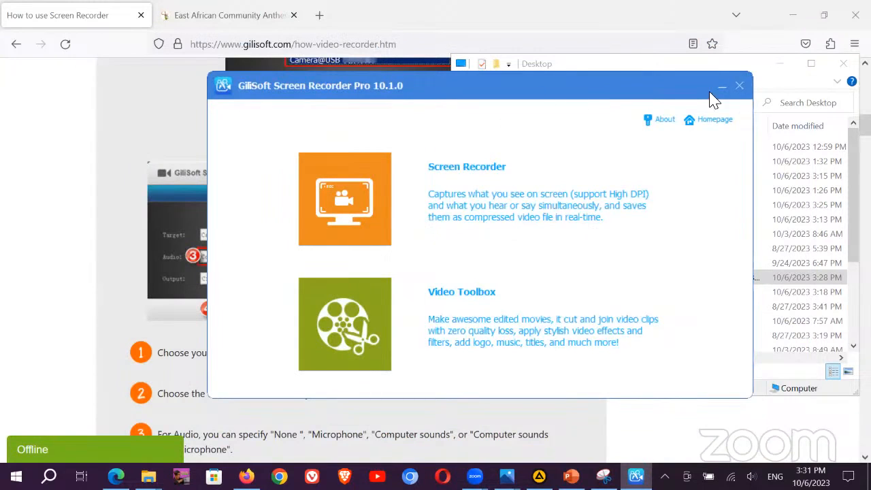
left_click(739, 88)
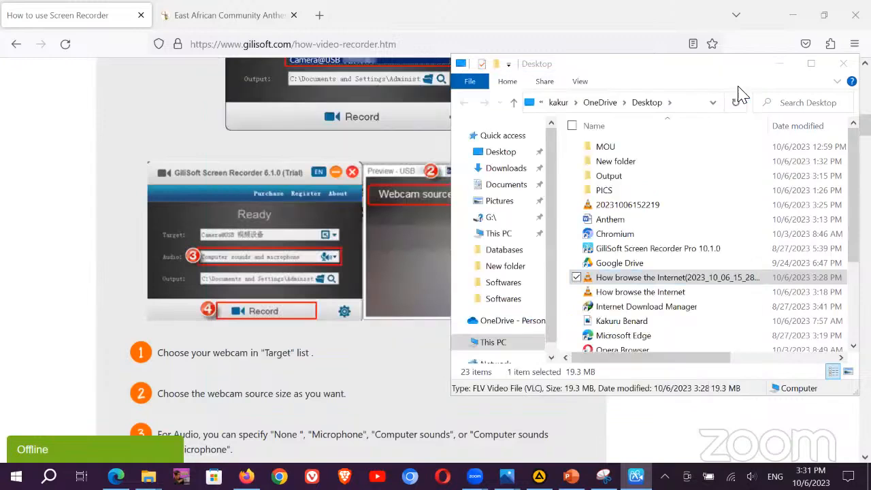
key("super+d")
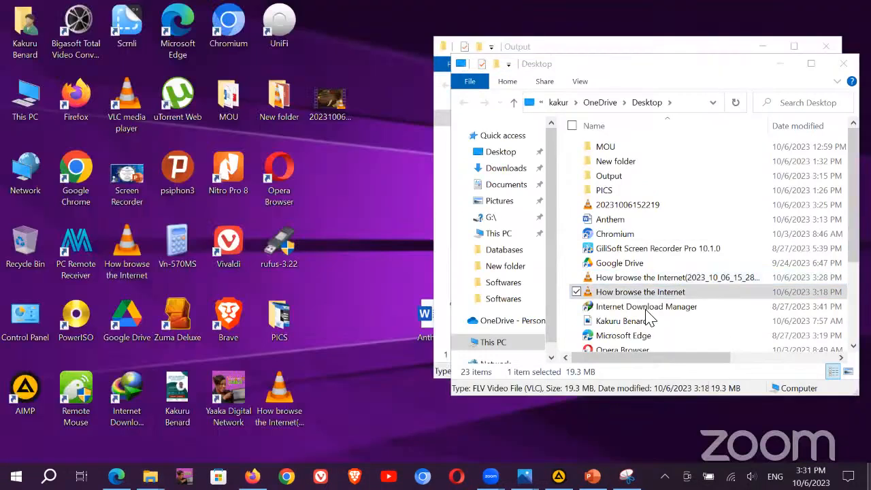
right_click(573, 339)
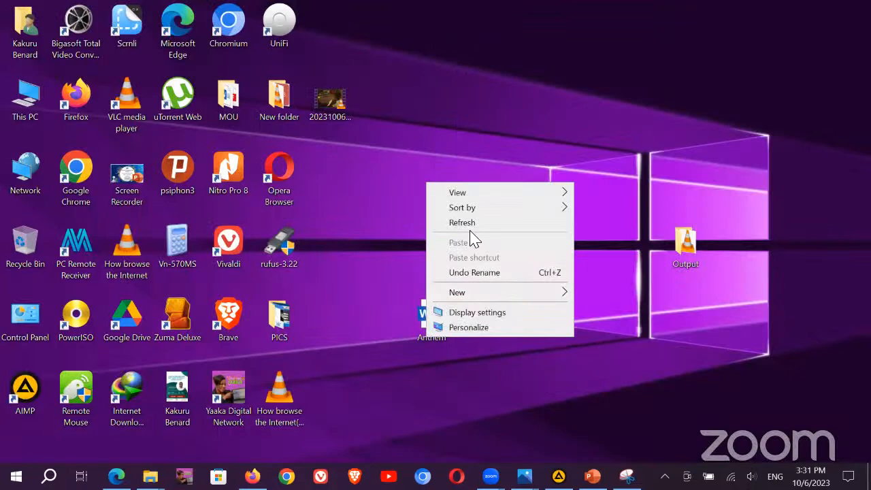
left_click(500, 223)
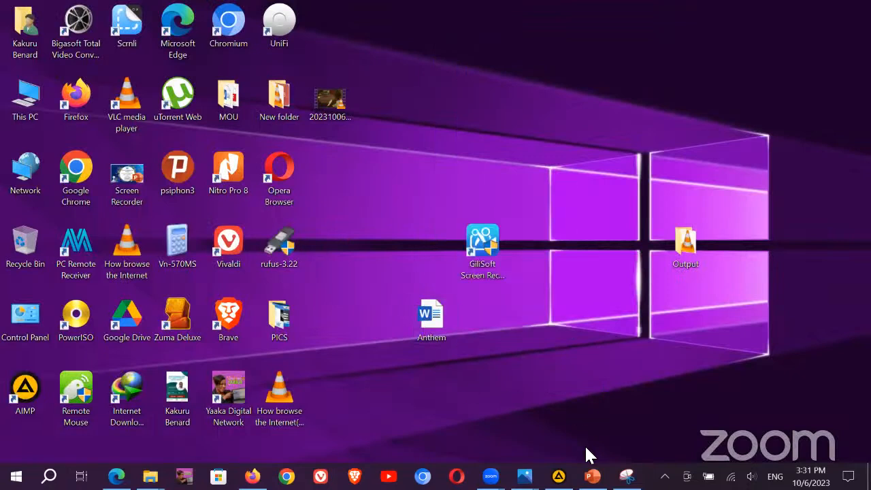
Step: Bring up PowerPoint slide 27 on GiliSoft video editing, then minimise it back to YouTube
left_click(592, 477)
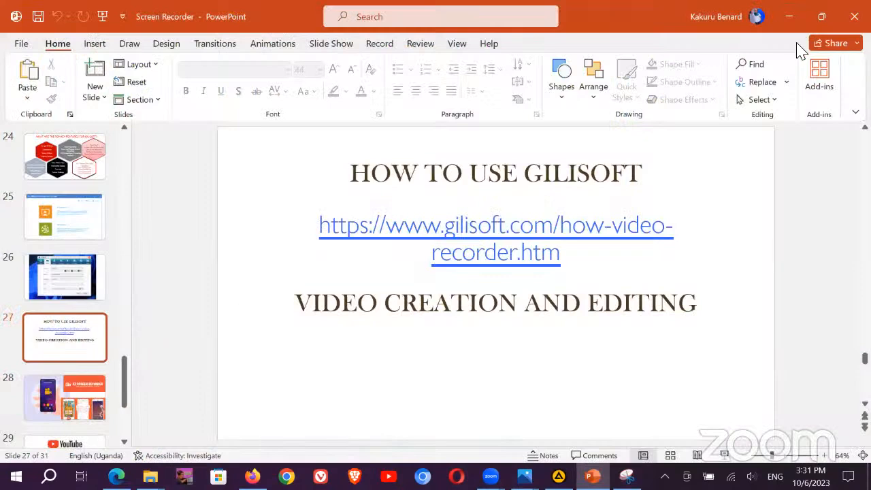
left_click(792, 20)
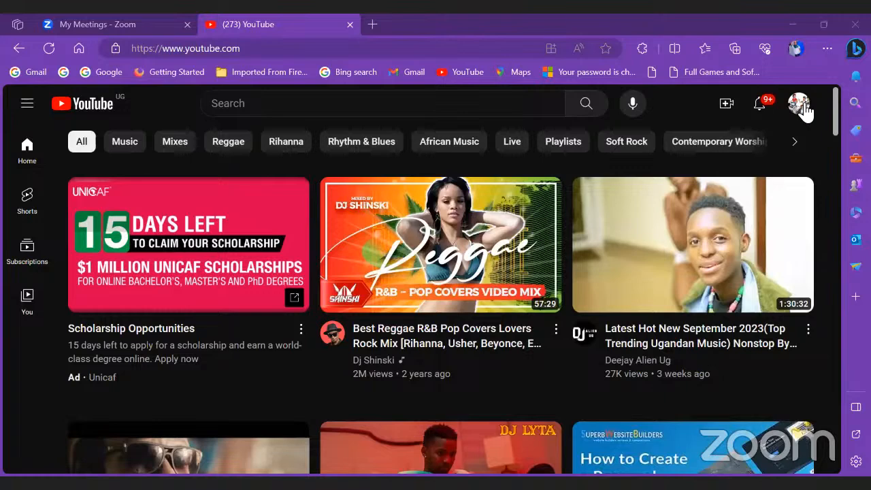
Step: Open your own channel's Videos tab sorted by Popular
left_click(799, 105)
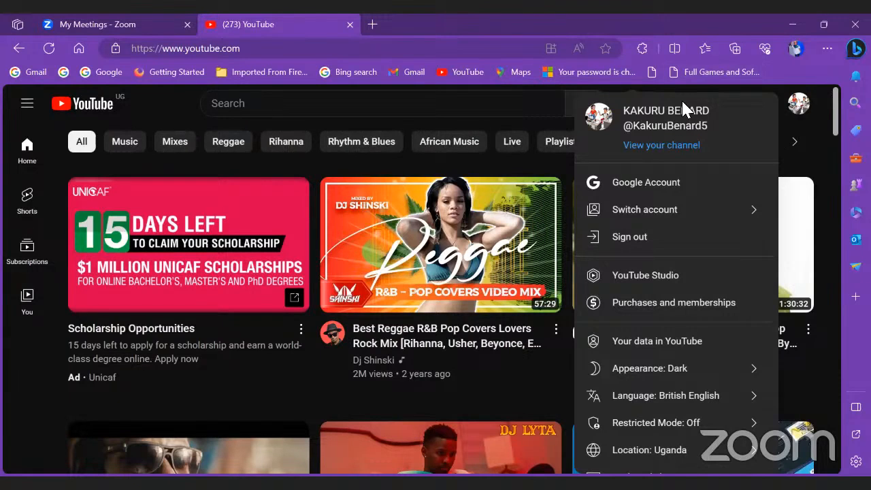
left_click(659, 146)
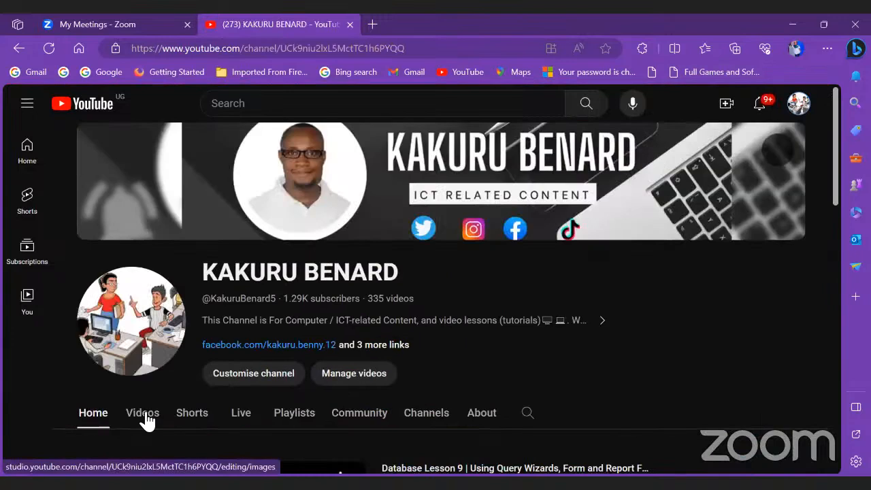
left_click(144, 415)
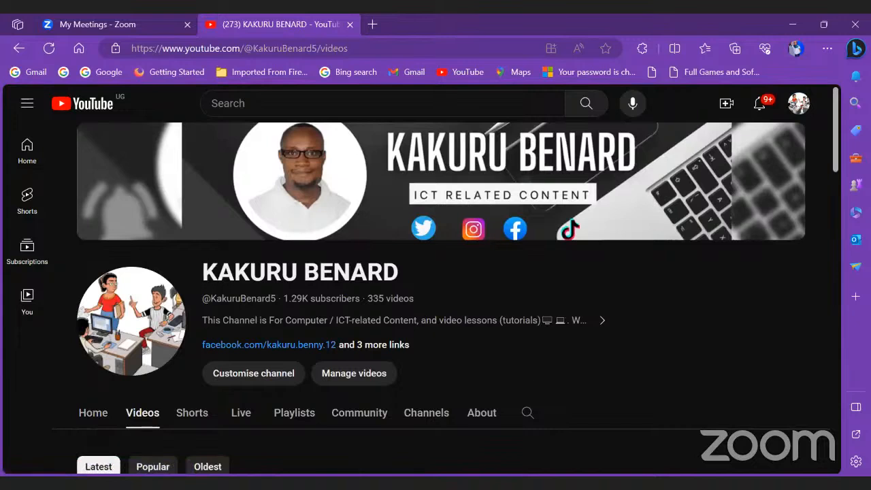
left_click(152, 466)
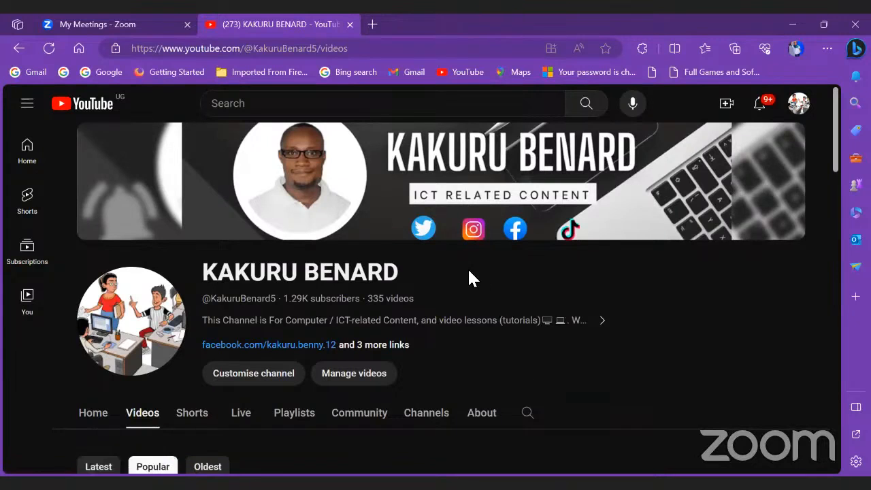
Step: Scroll down through the channel's 335 uploaded videos and back up
scroll(465, 292, "down", 4)
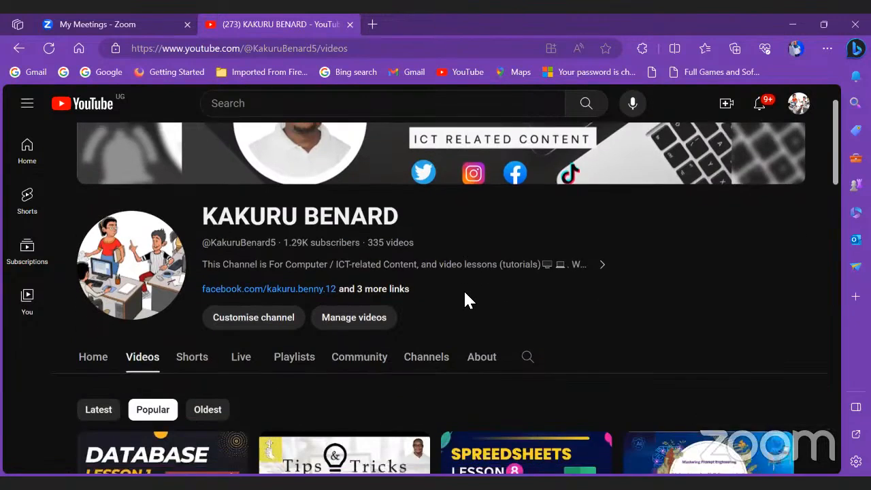
scroll(464, 294, "down", 4)
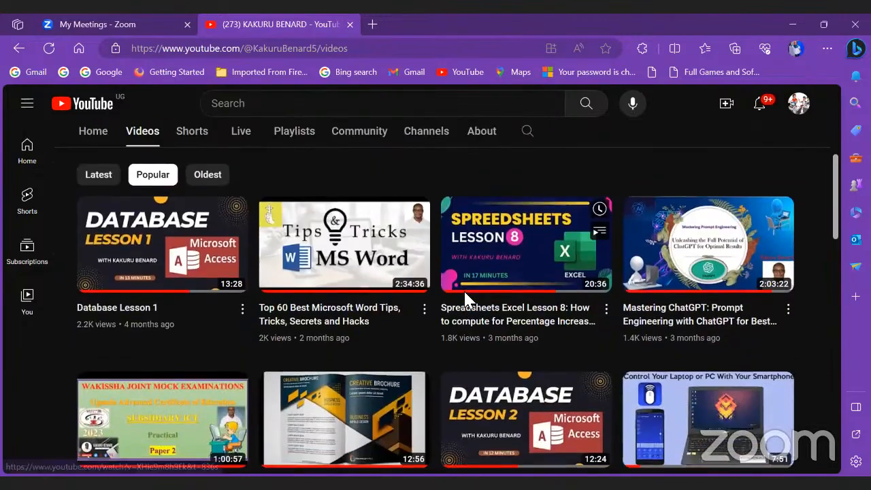
scroll(463, 300, "down", 5)
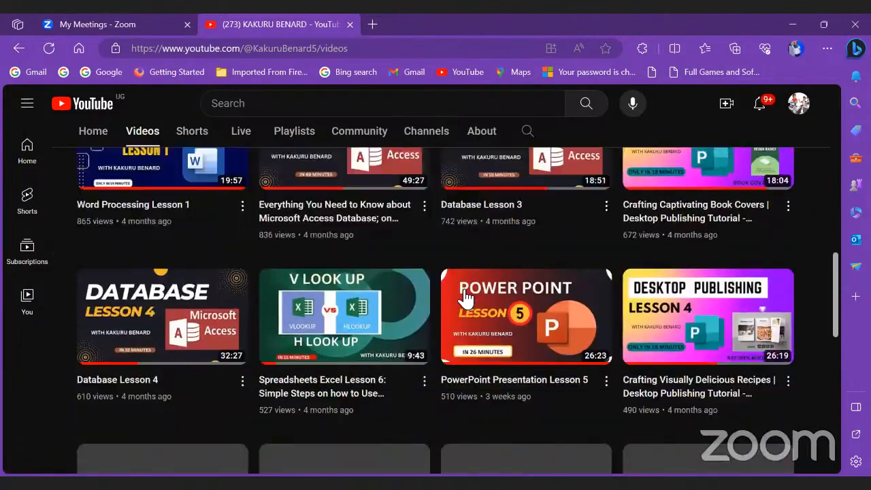
scroll(462, 298, "down", 3)
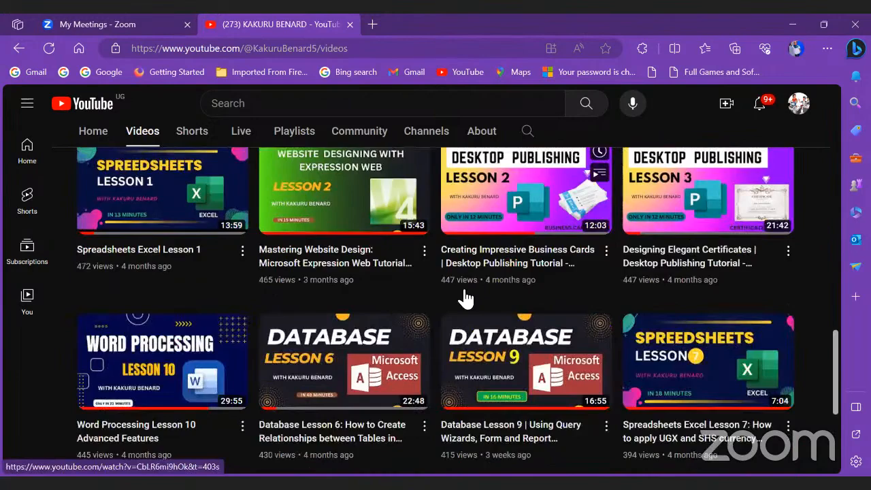
scroll(423, 327, "down", 4)
scroll(361, 317, "down", 4)
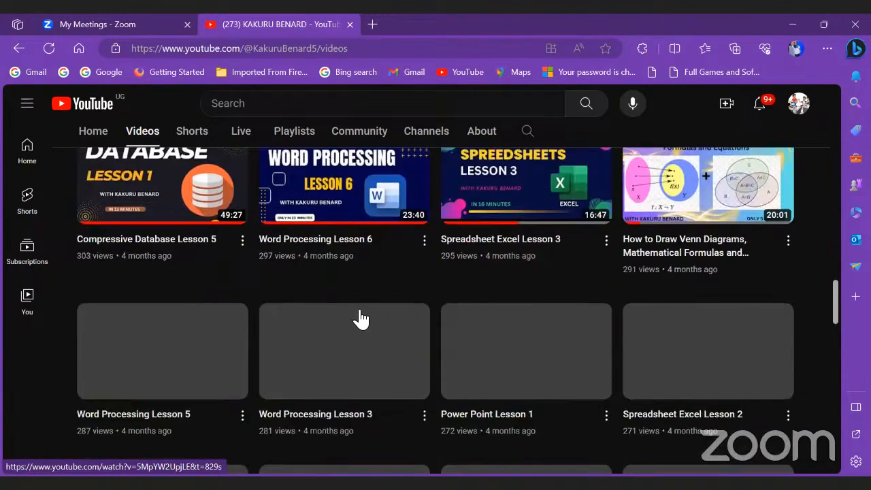
scroll(355, 317, "down", 8)
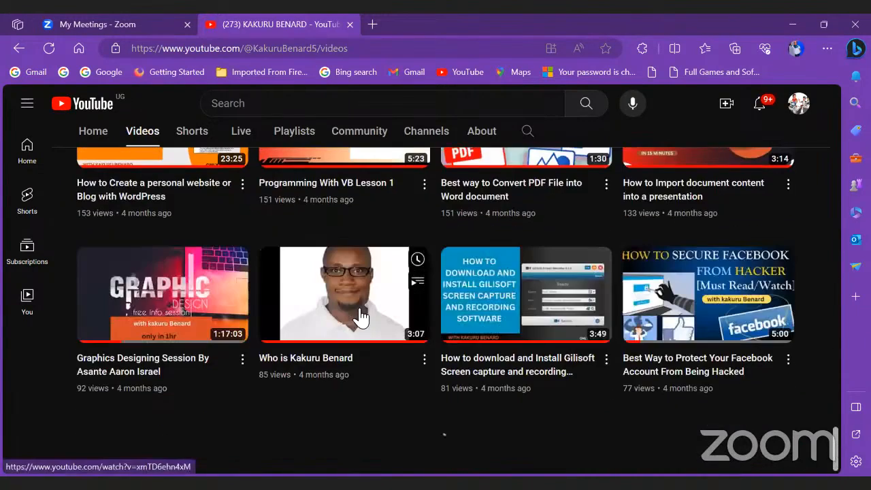
scroll(598, 373, "down", 6)
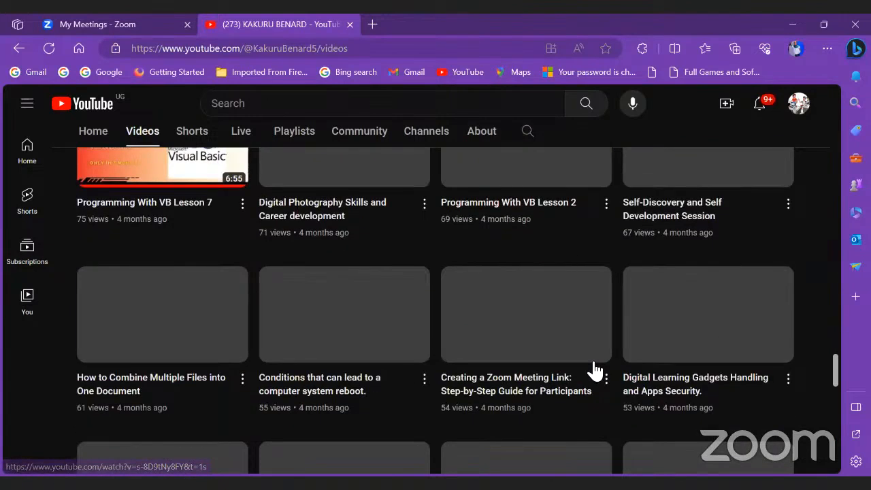
scroll(594, 371, "down", 5)
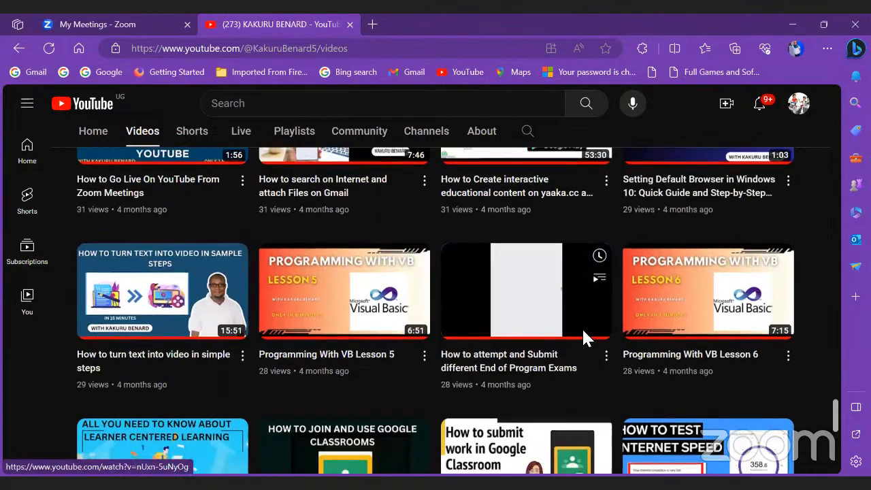
scroll(581, 337, "down", 6)
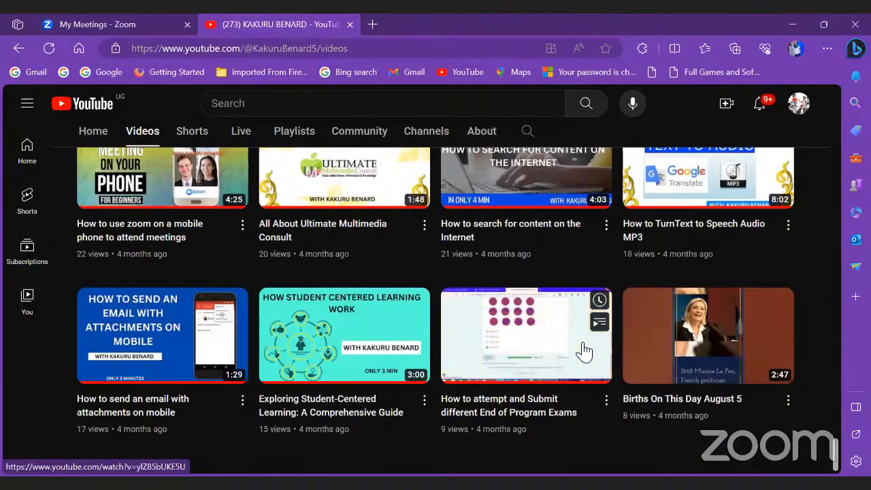
scroll(583, 352, "up", 3)
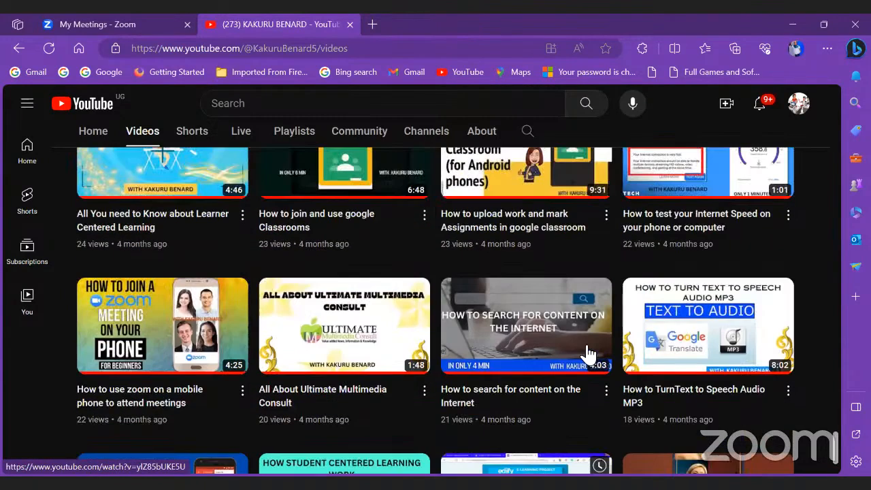
scroll(589, 351, "up", 15)
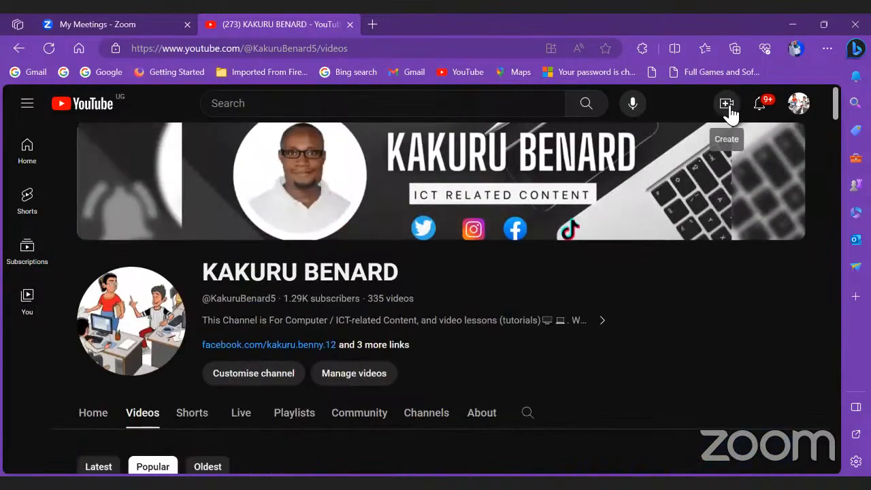
Step: Start a new YouTube Studio upload with the Desktop file 'How browse the Internet'
left_click(726, 105)
left_click(765, 139)
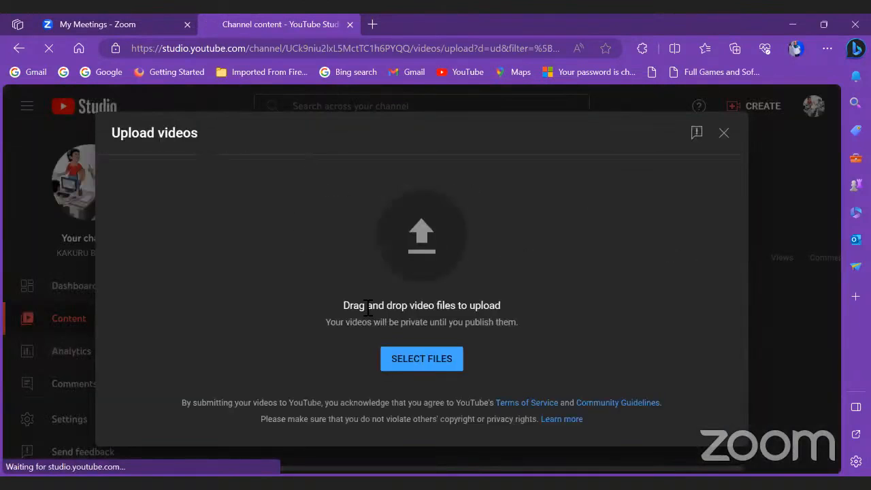
left_click(414, 368)
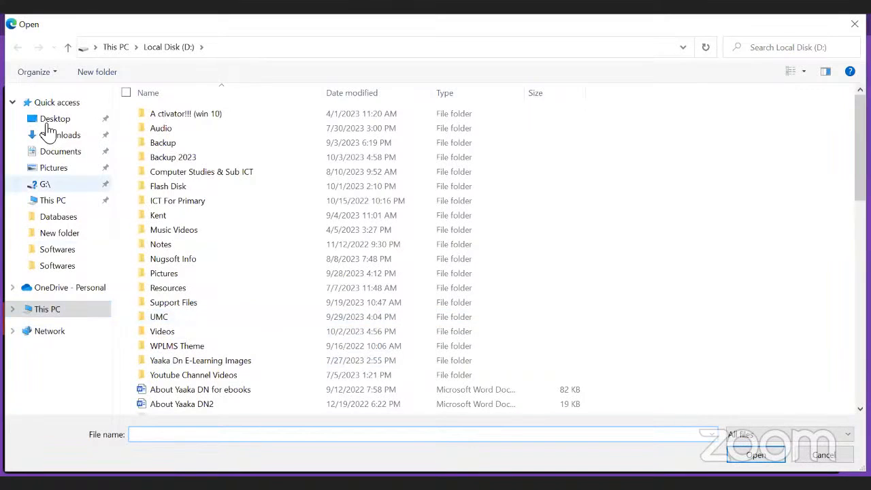
left_click(45, 122)
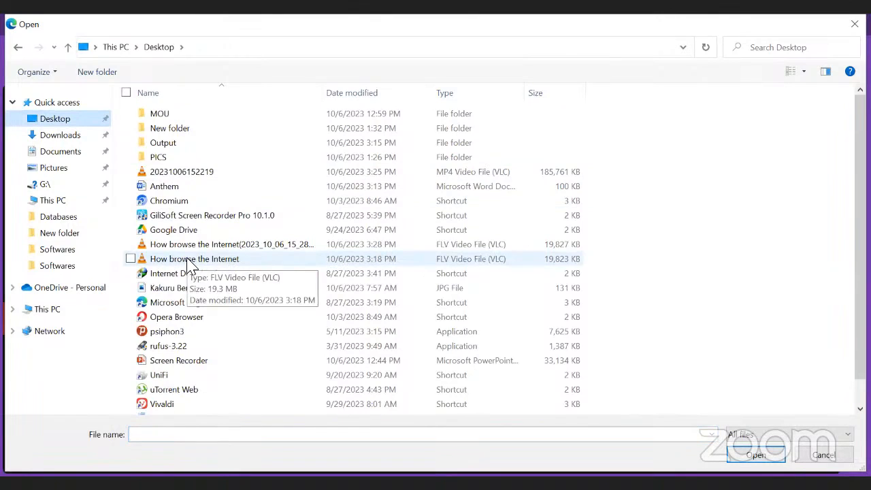
left_click(191, 260)
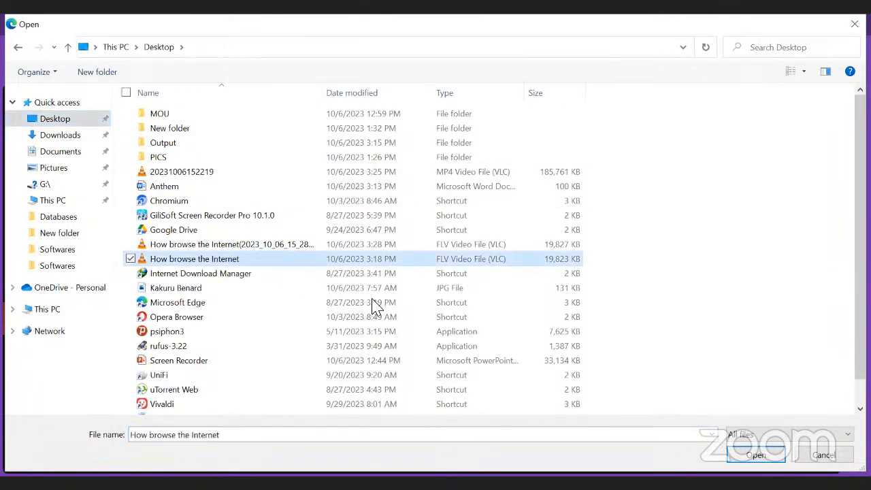
key("Return")
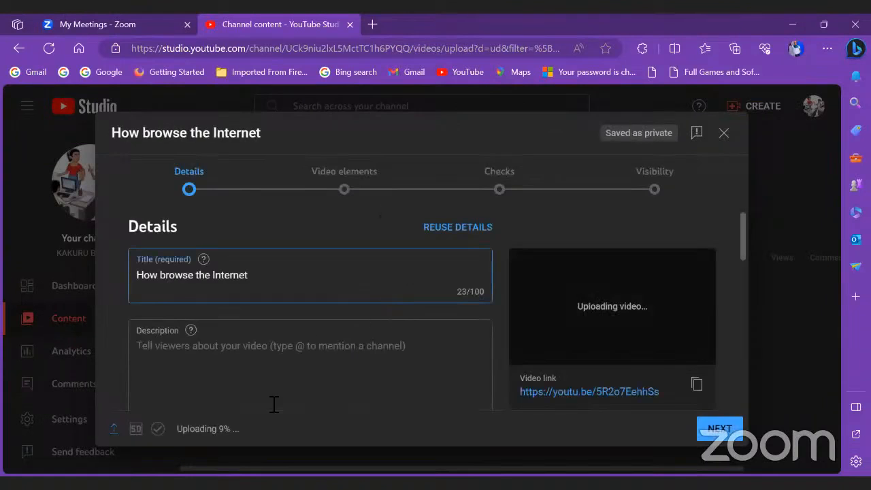
Step: Change the title to 'How to browse the Internet' by inserting 'to' before 'browse'
left_click_drag(179, 430, 247, 431)
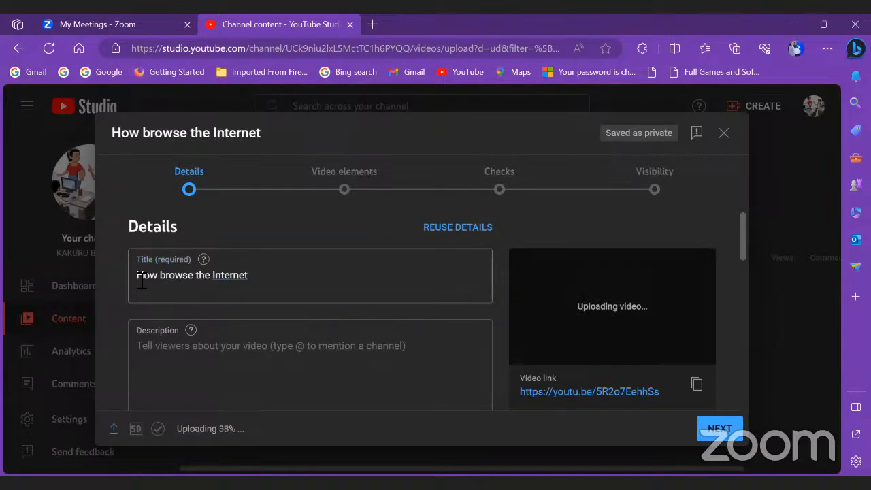
left_click_drag(138, 274, 271, 283)
left_click(156, 357)
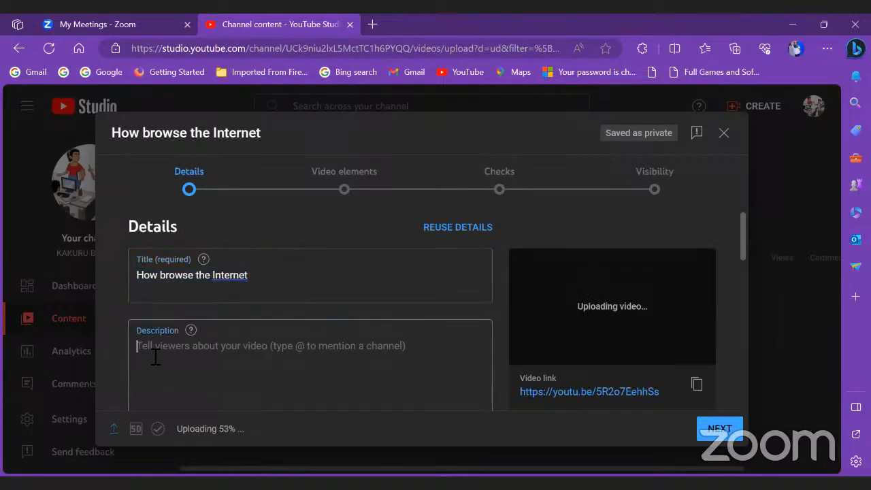
left_click(232, 276)
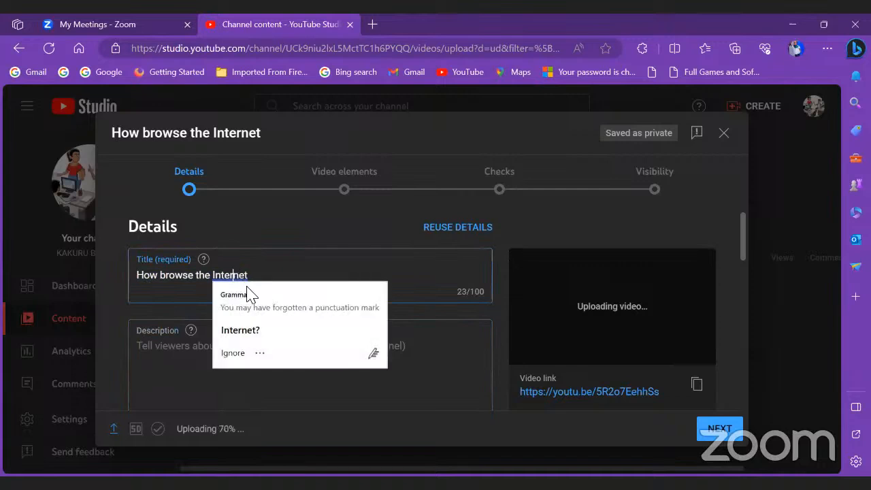
left_click(182, 275)
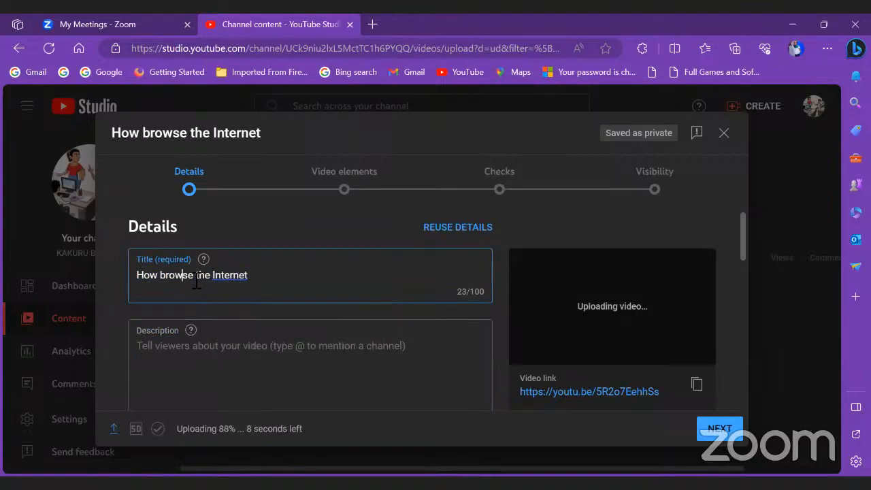
left_click(163, 276)
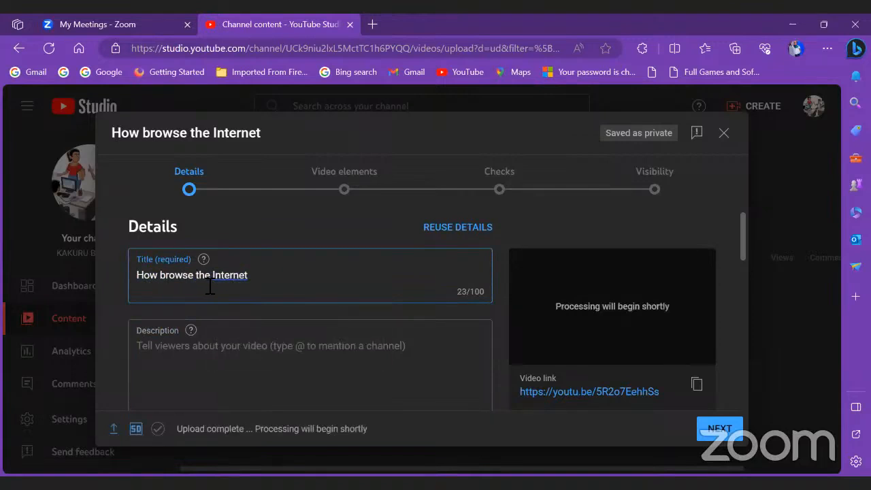
type("to")
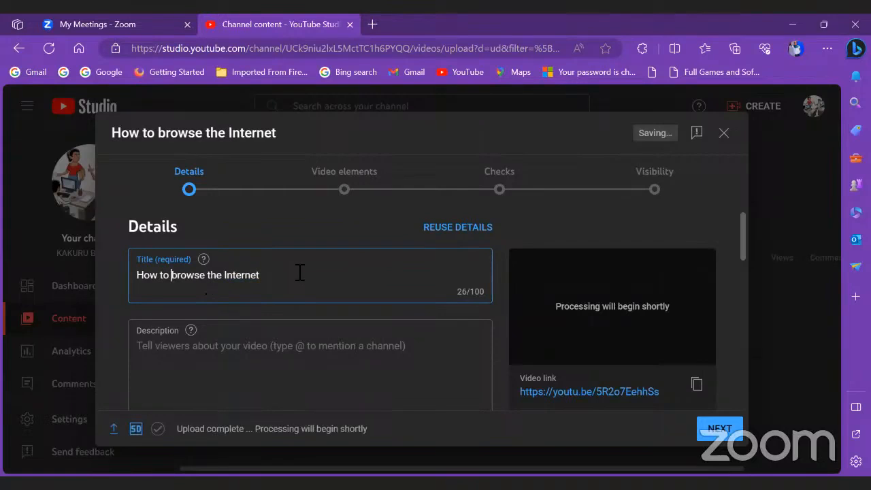
Step: Paste the description 'In this video learn how to browse the internet'
left_click(253, 350)
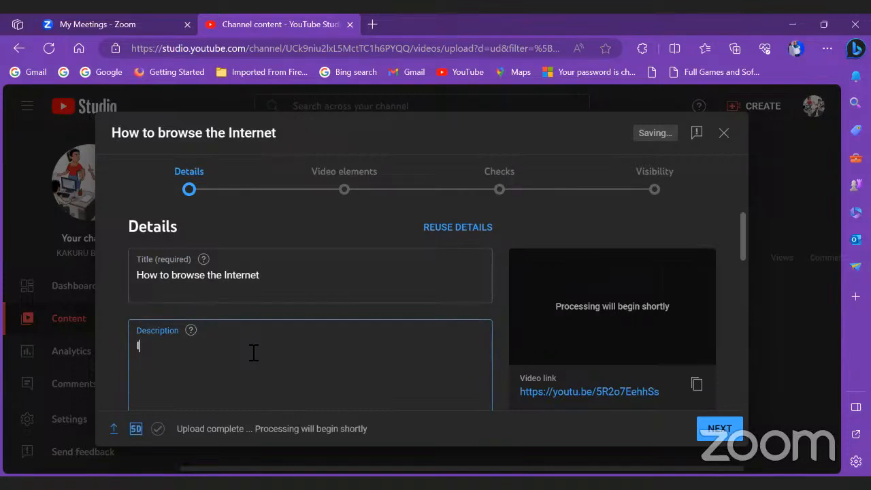
type("In this video learn how to browse the internet")
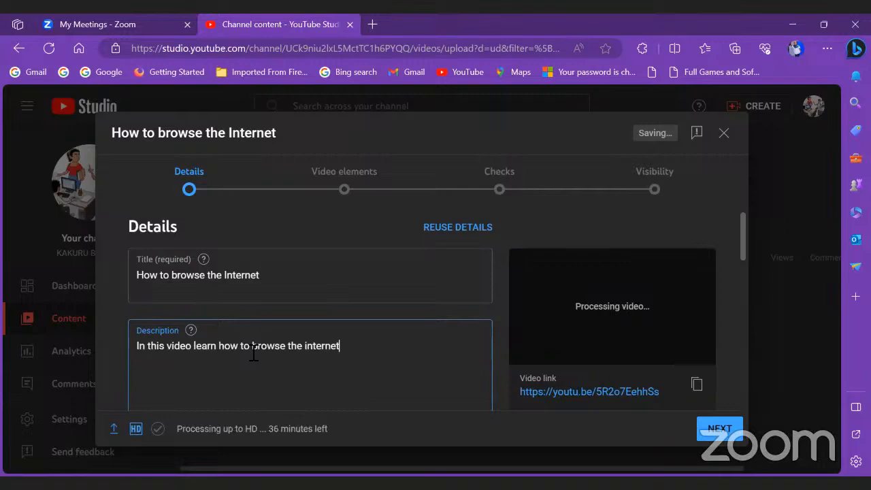
scroll(371, 331, "down", 1)
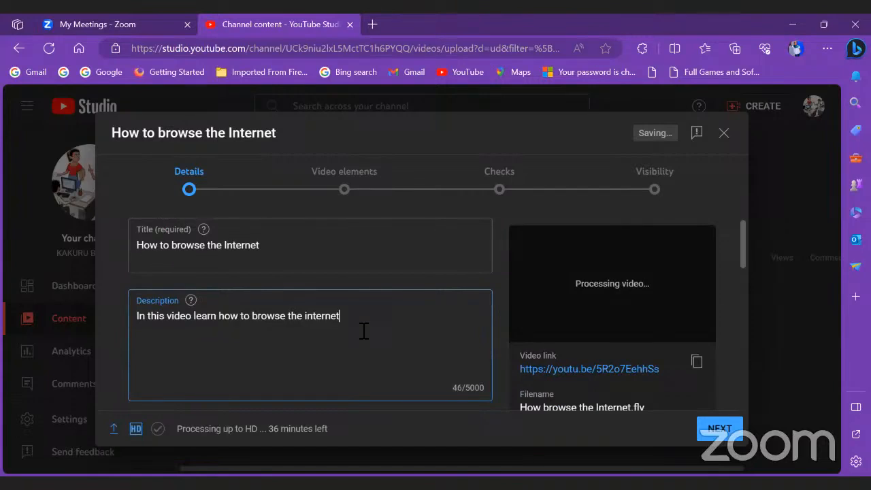
scroll(364, 332, "down", 2)
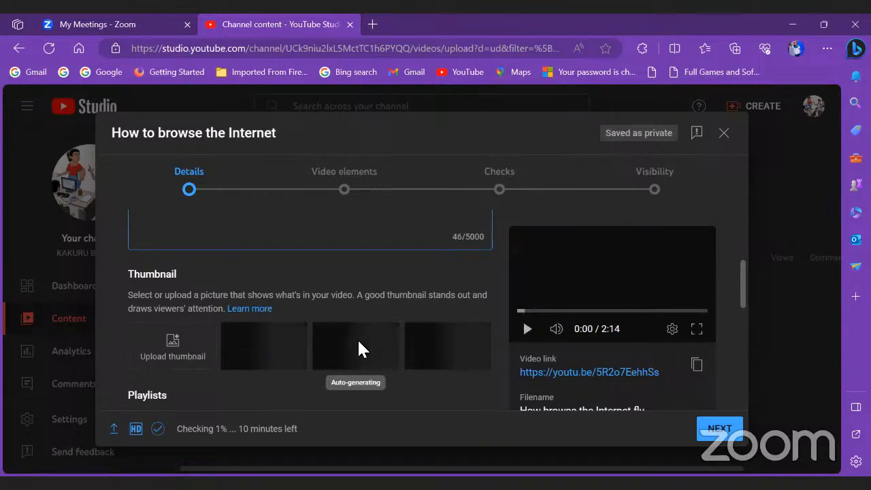
Step: Upload the JPG picture from the Desktop as the custom thumbnail
left_click(172, 349)
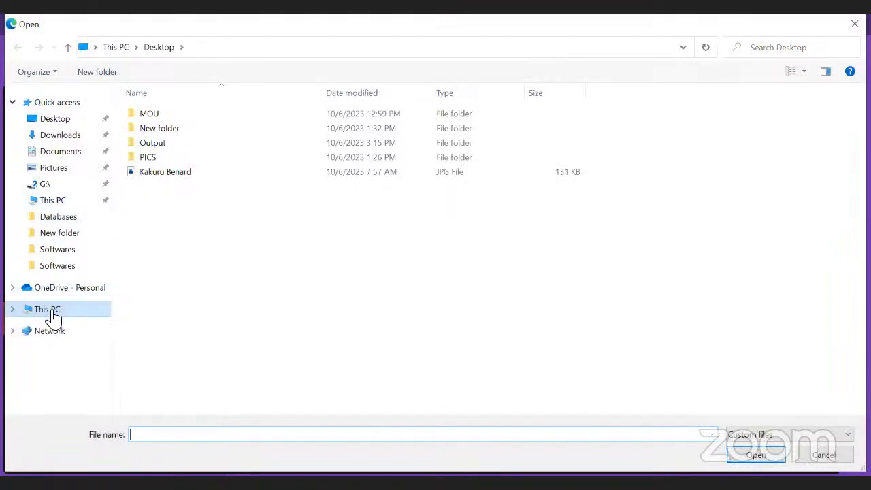
left_click(154, 178)
double_click(152, 175)
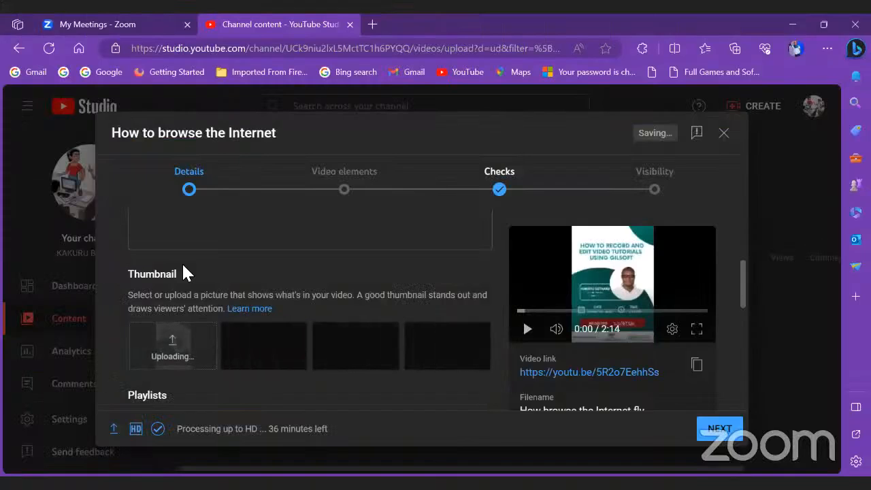
Step: Explore the playlist list and begin a new public playlist, then abandon it
scroll(255, 389, "down", 2)
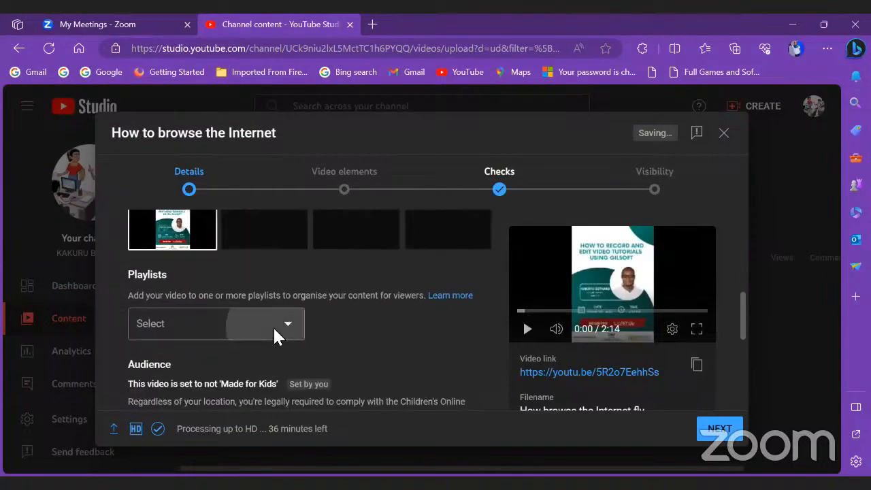
left_click(273, 326)
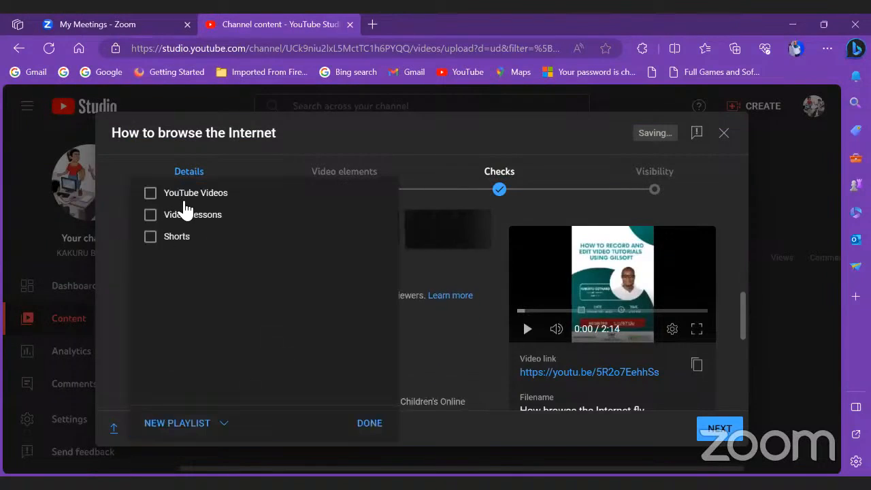
left_click(325, 139)
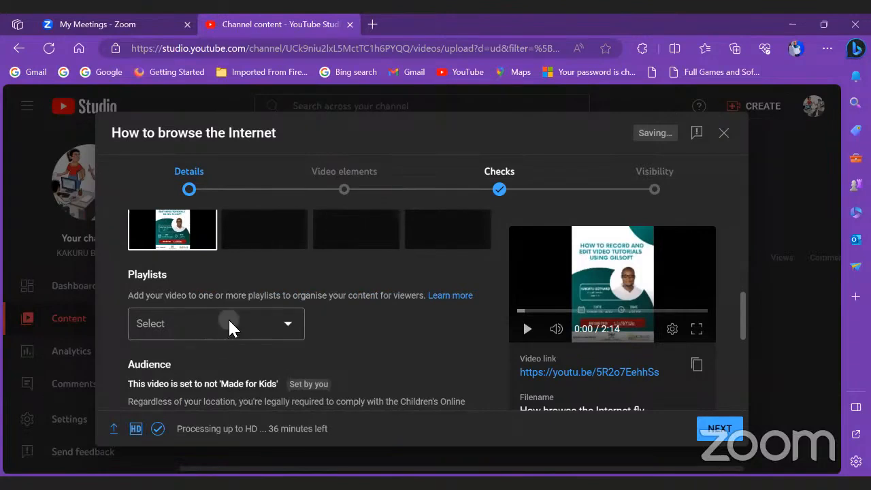
left_click(230, 327)
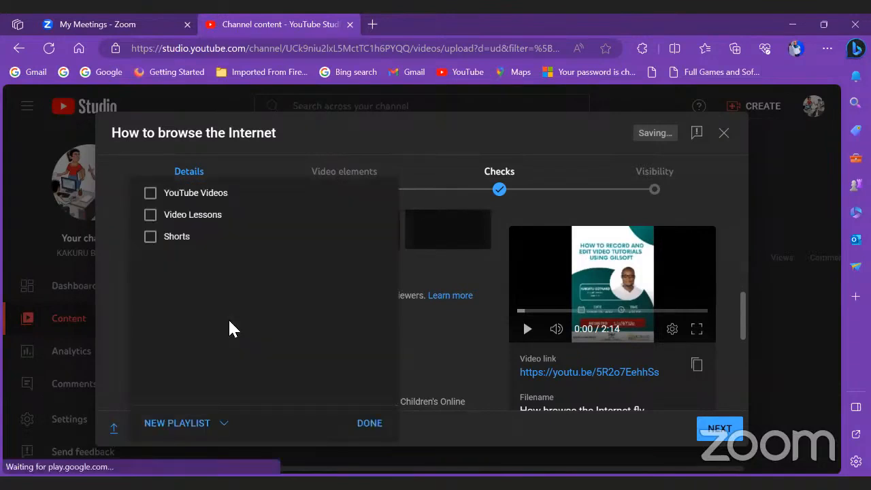
left_click(196, 423)
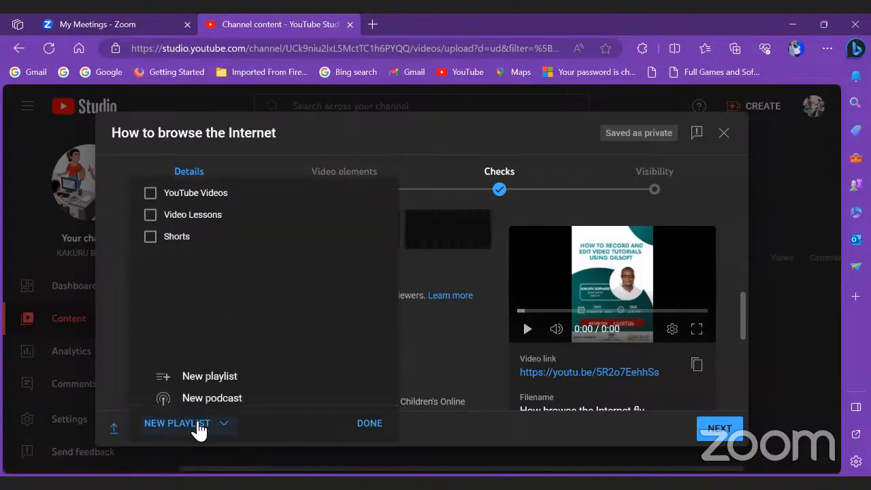
left_click(209, 375)
left_click(271, 212)
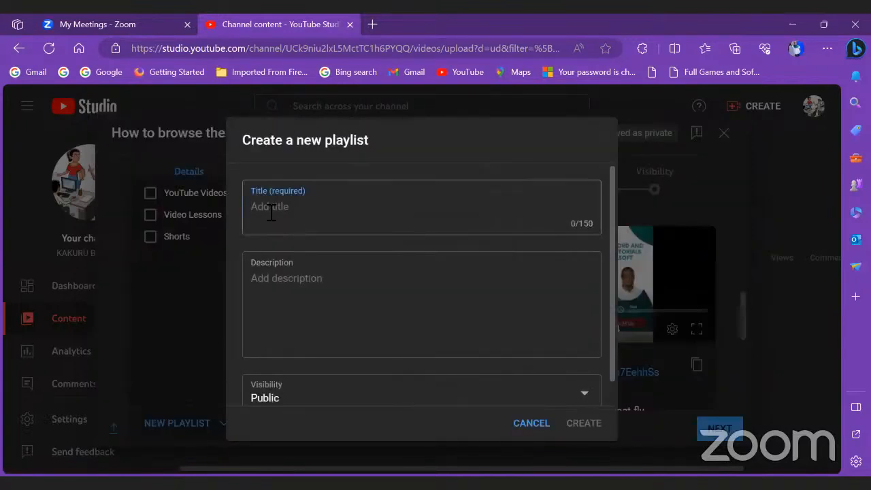
left_click(280, 284)
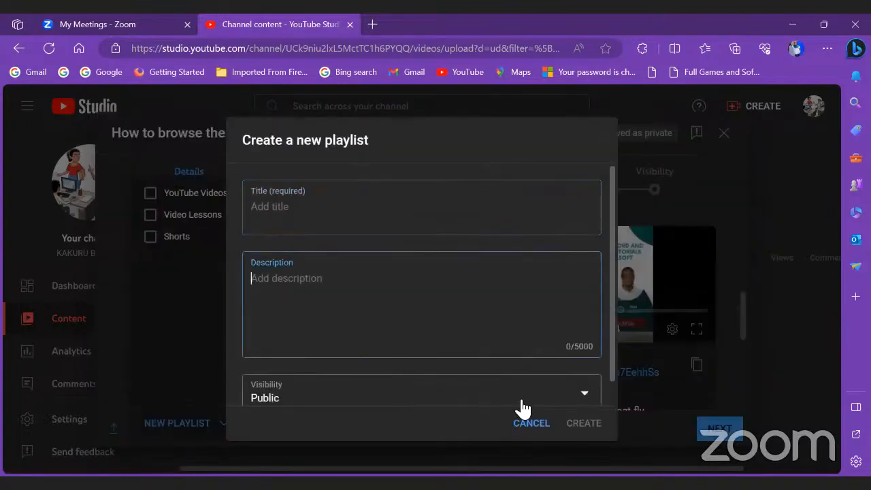
left_click(576, 402)
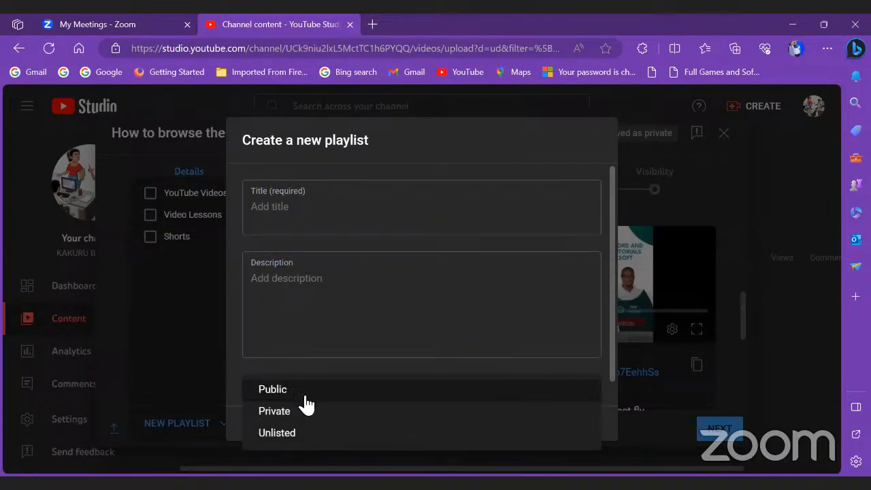
left_click(238, 243)
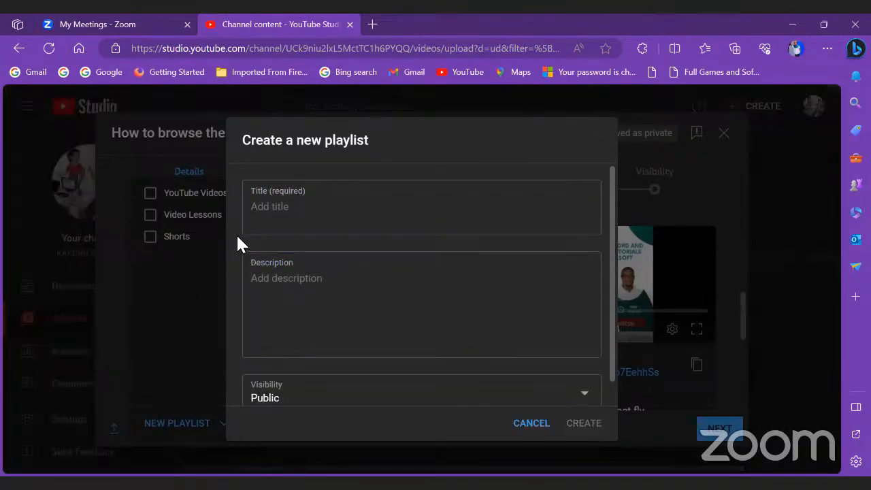
left_click(530, 423)
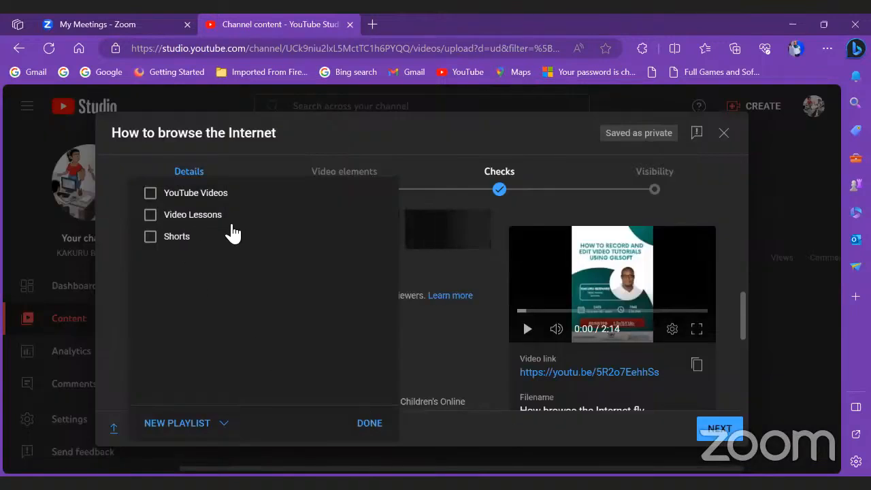
Step: Put the video in the Video Lessons playlist instead of YouTube Videos
left_click(151, 194)
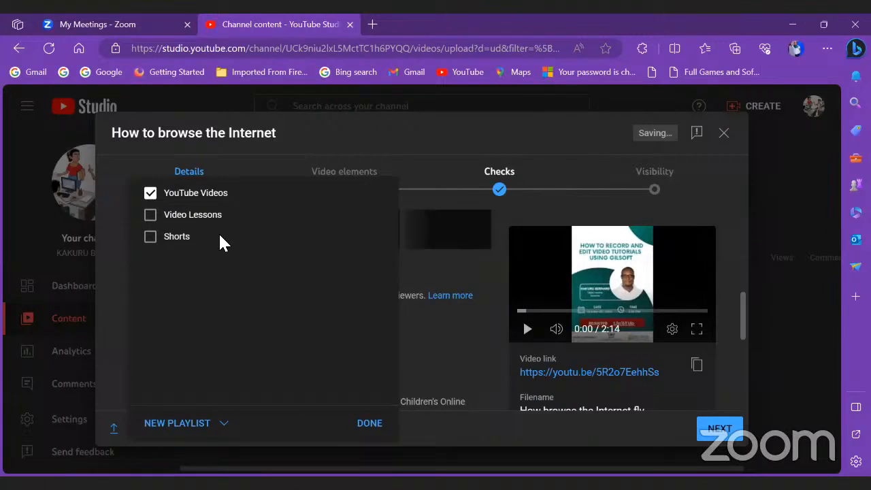
left_click(368, 423)
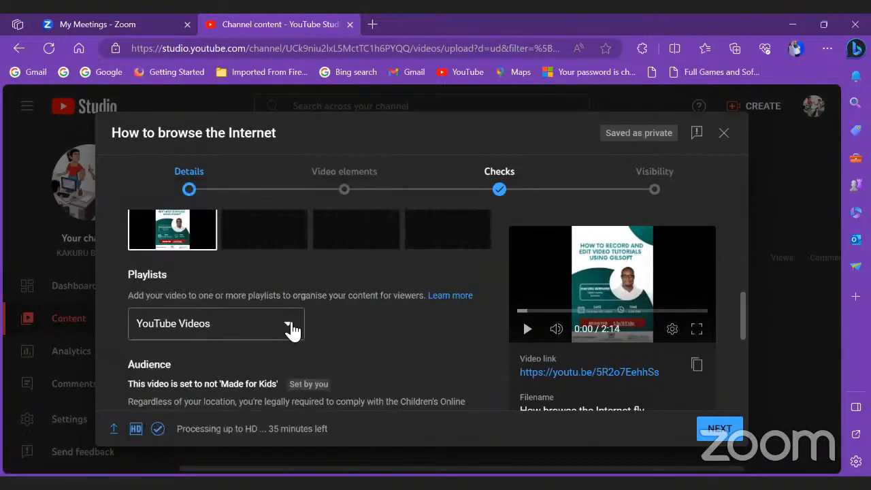
left_click(292, 326)
left_click(150, 213)
left_click(150, 194)
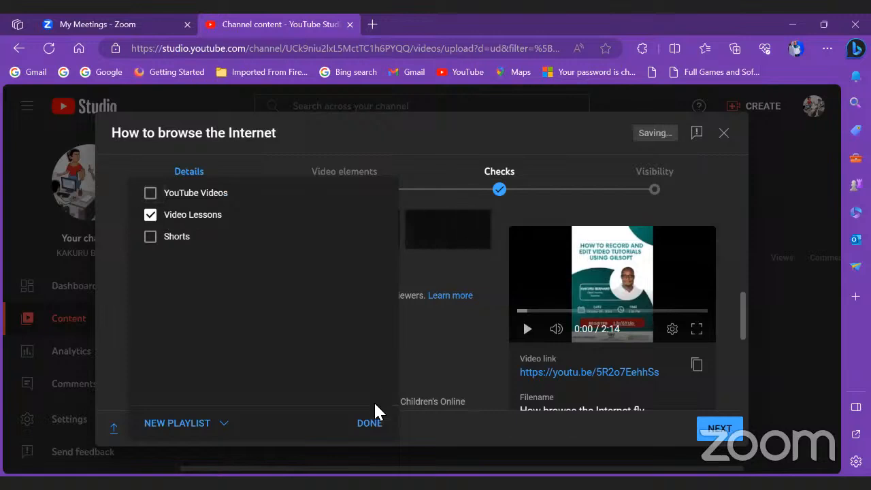
left_click(371, 423)
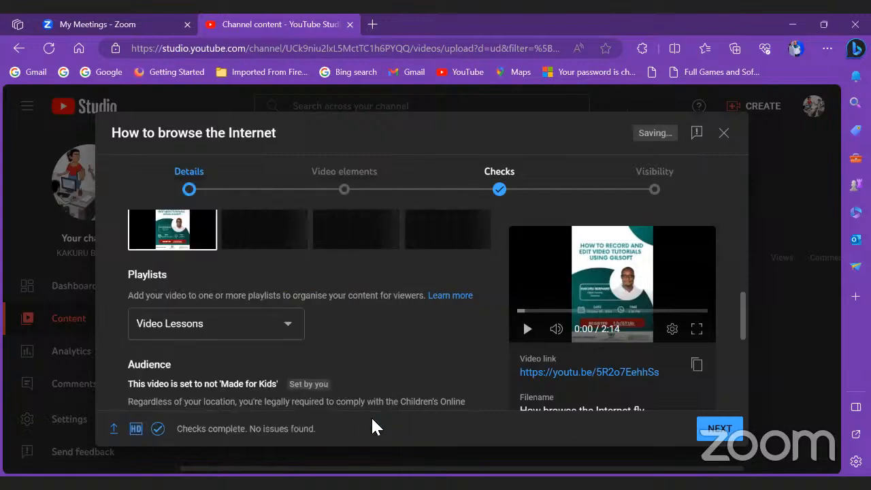
Step: Expand Age restriction and confirm the video stays unrestricted and not made for kids
scroll(341, 325, "down", 3)
scroll(340, 325, "down", 1)
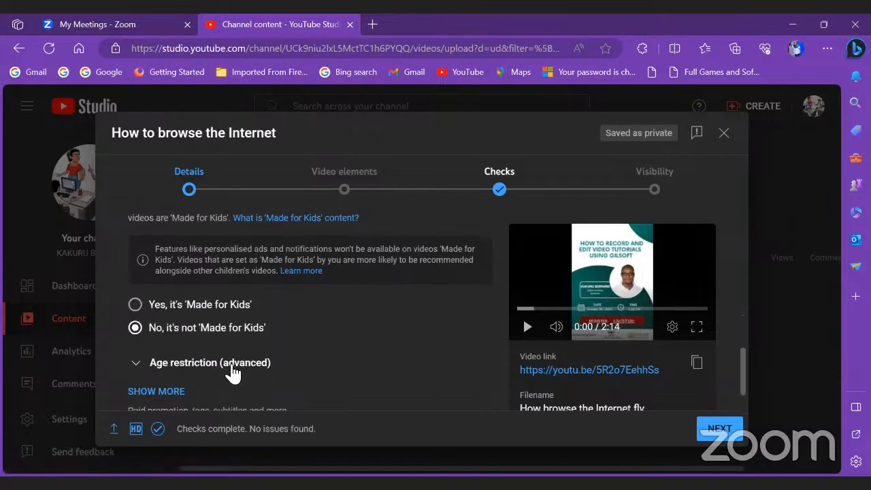
left_click(201, 364)
scroll(284, 319, "down", 3)
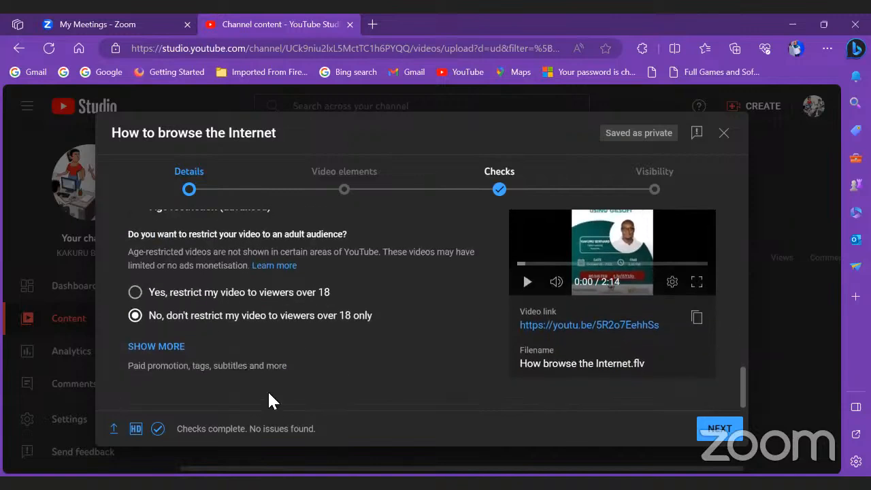
scroll(275, 381, "up", 4)
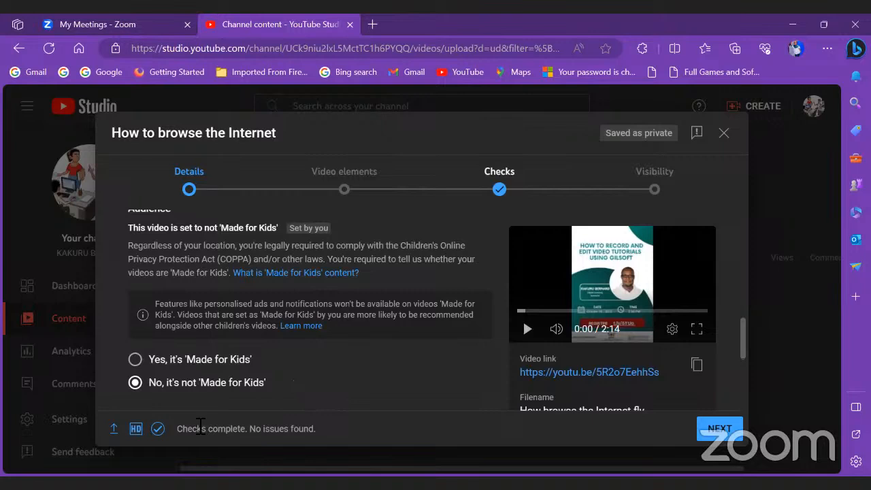
Step: Highlight the 'checks complete, No issues found' footer status, then go to Video elements
left_click_drag(177, 429, 317, 431)
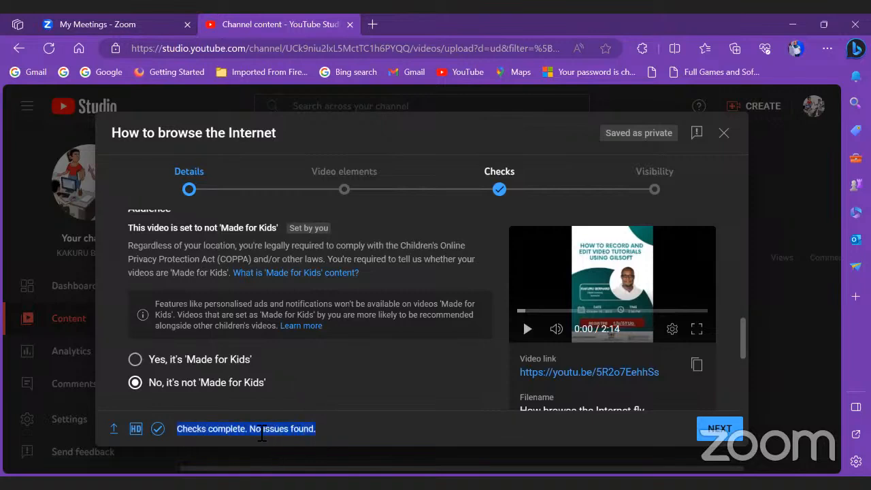
left_click_drag(250, 430, 311, 431)
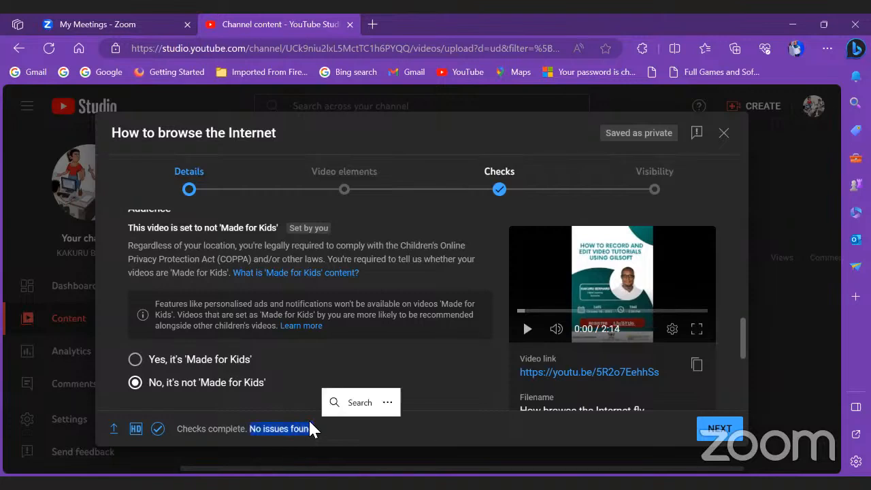
left_click(252, 431)
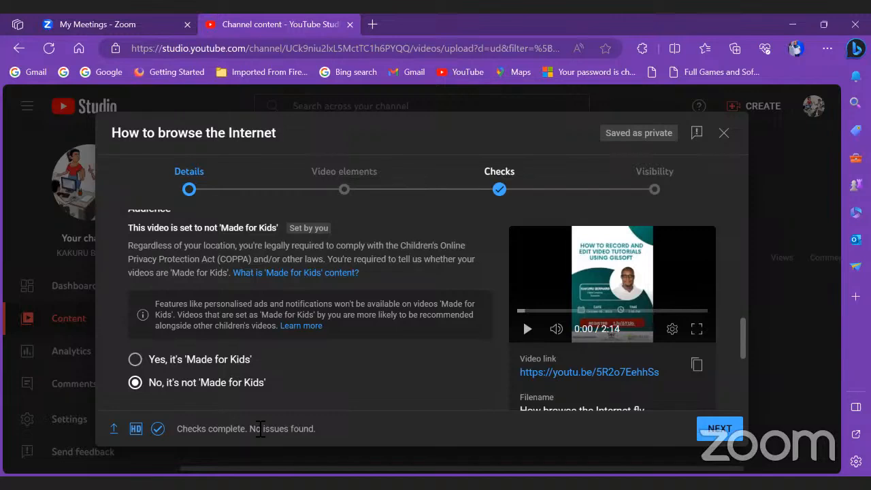
left_click(317, 210)
Step: Review the Video elements options, then advance to Checks showing no copyright issues
scroll(332, 266, "down", 1)
scroll(332, 265, "down", 1)
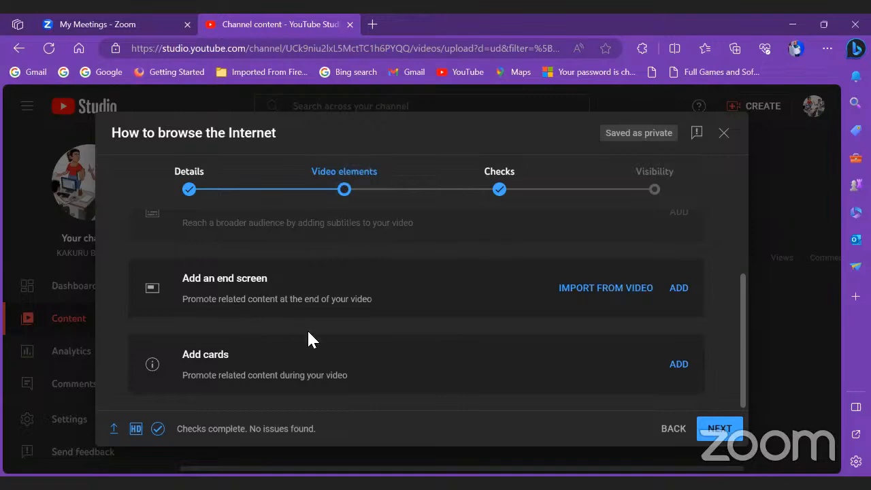
scroll(359, 360, "up", 2)
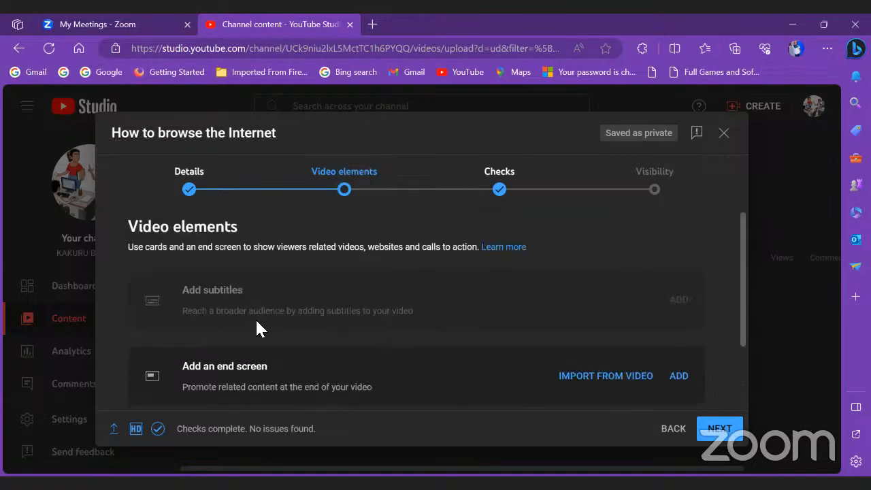
left_click(507, 178)
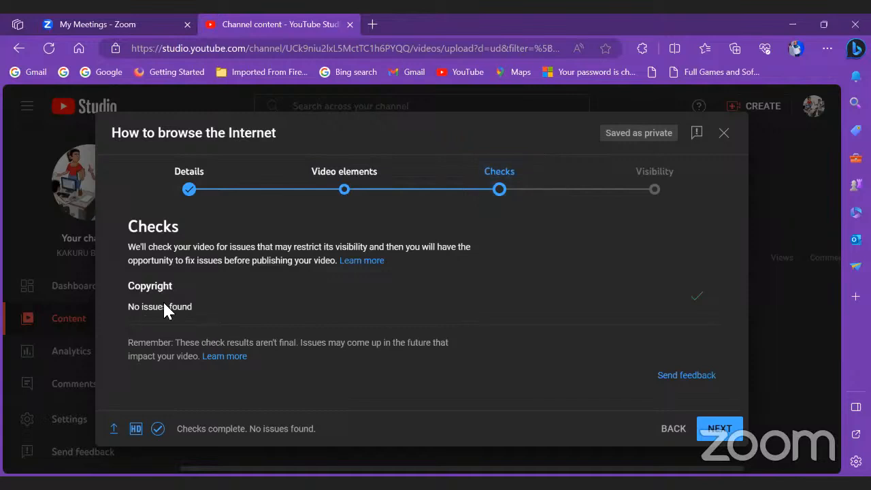
Step: Publish the video as Public, copy its video link, and open a new tab
left_click(701, 205)
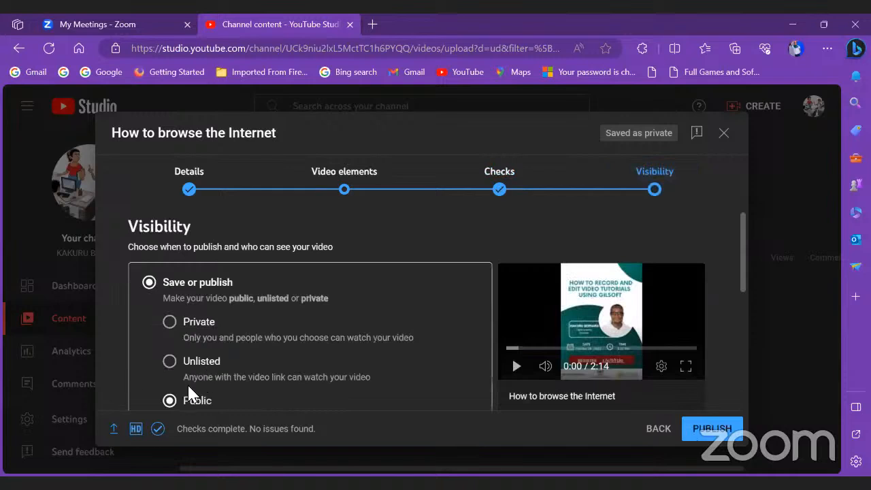
scroll(187, 393, "down", 1)
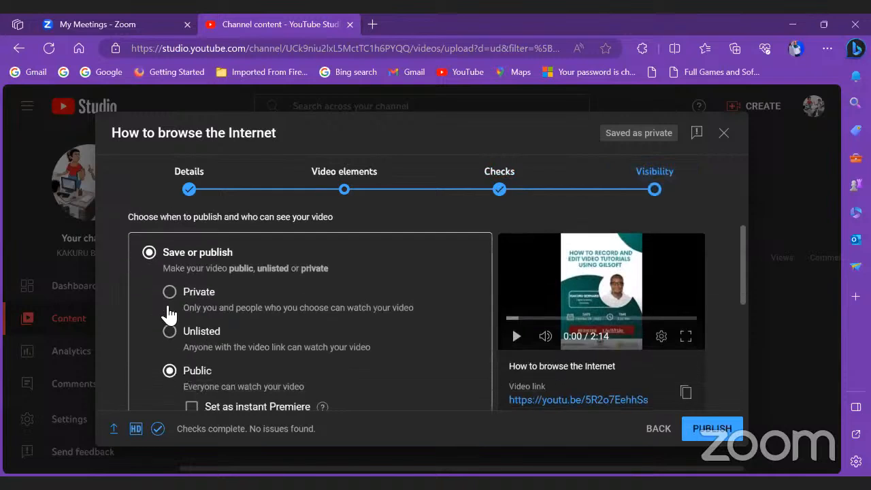
scroll(222, 331, "down", 4)
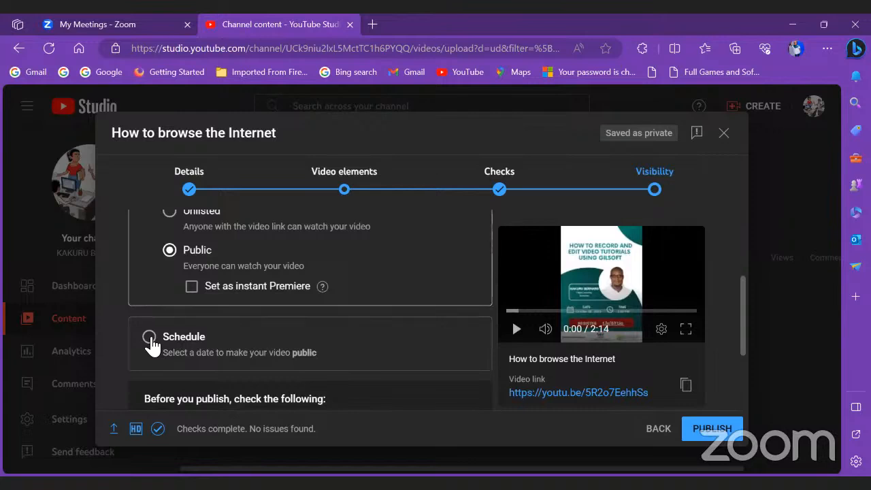
scroll(249, 346, "down", 3)
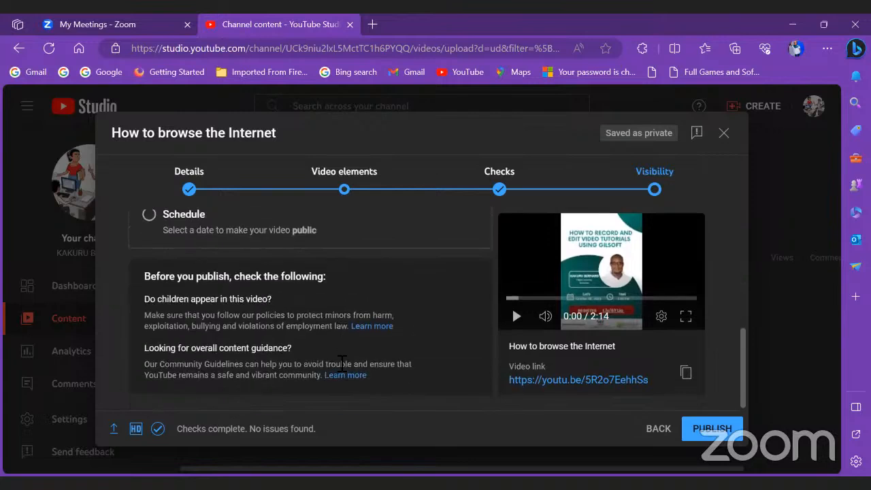
scroll(339, 364, "up", 5)
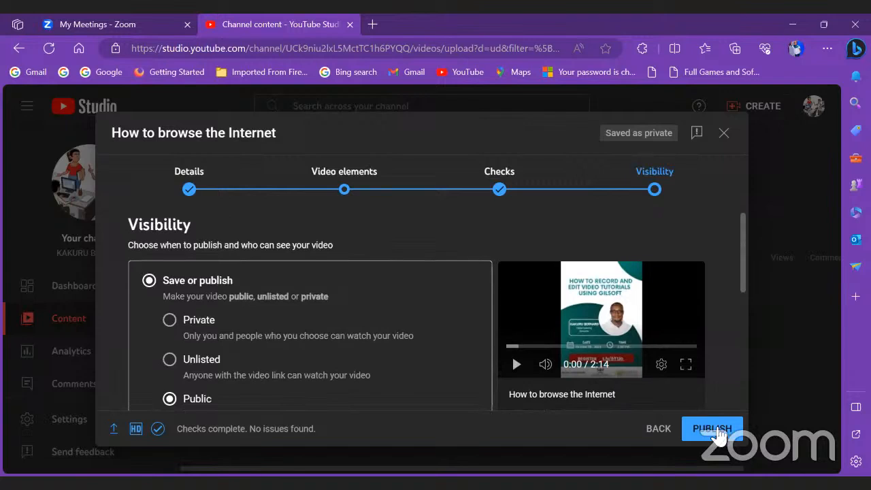
left_click(712, 429)
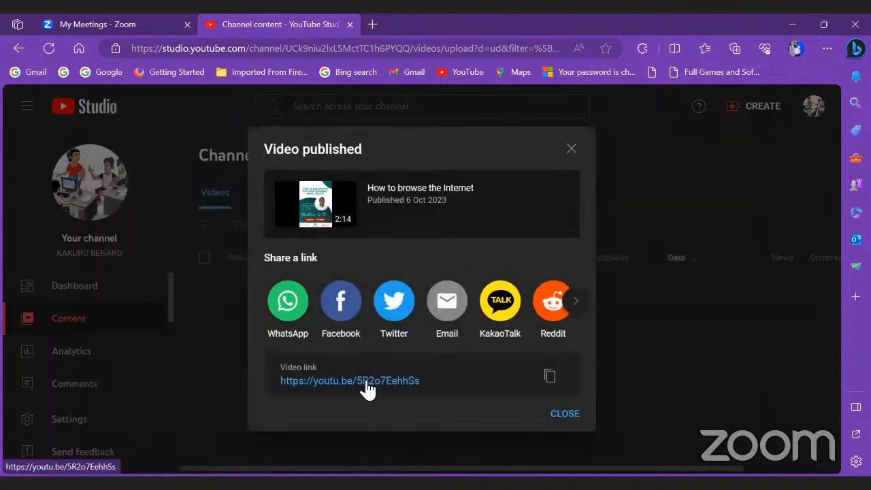
left_click(550, 377)
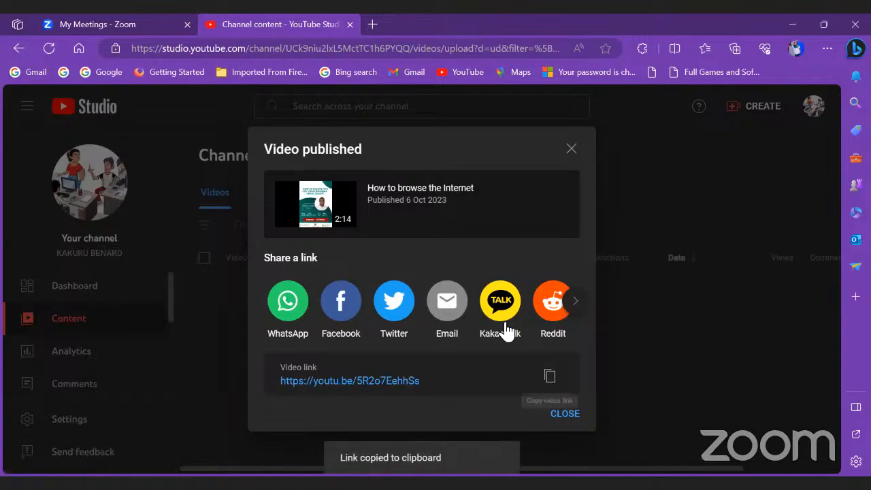
key("ctrl+t")
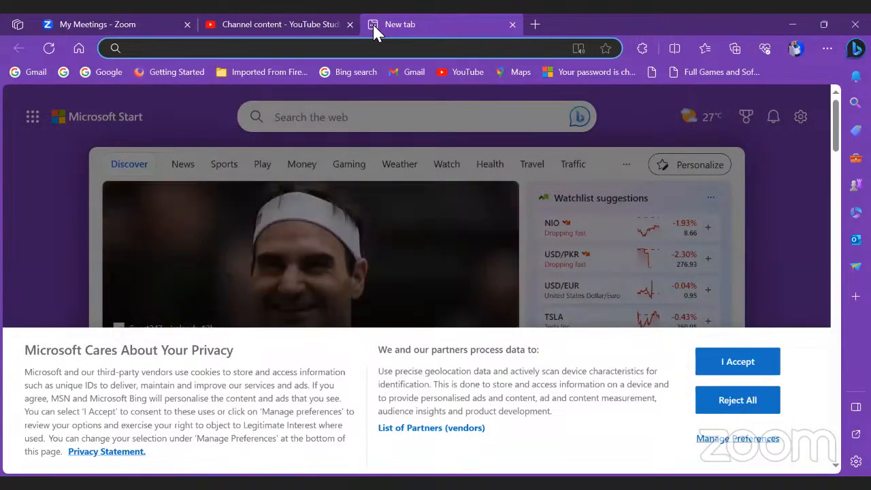
Step: Load the pasted video link, unmute at full volume, and pause at 0:12
key("ctrl+v")
key("Return")
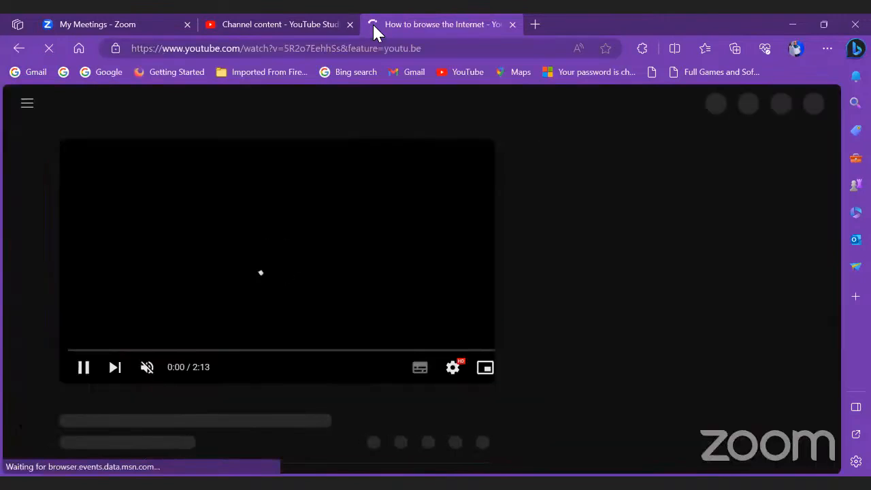
left_click(147, 371)
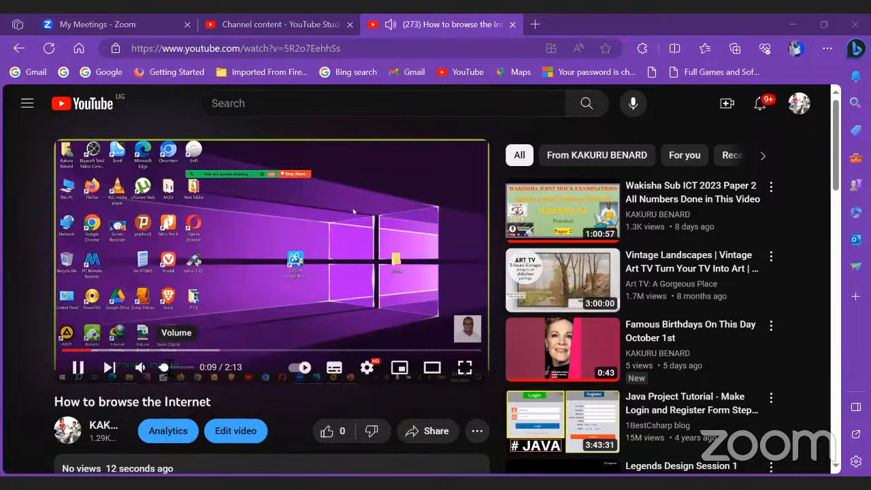
left_click_drag(165, 367, 192, 368)
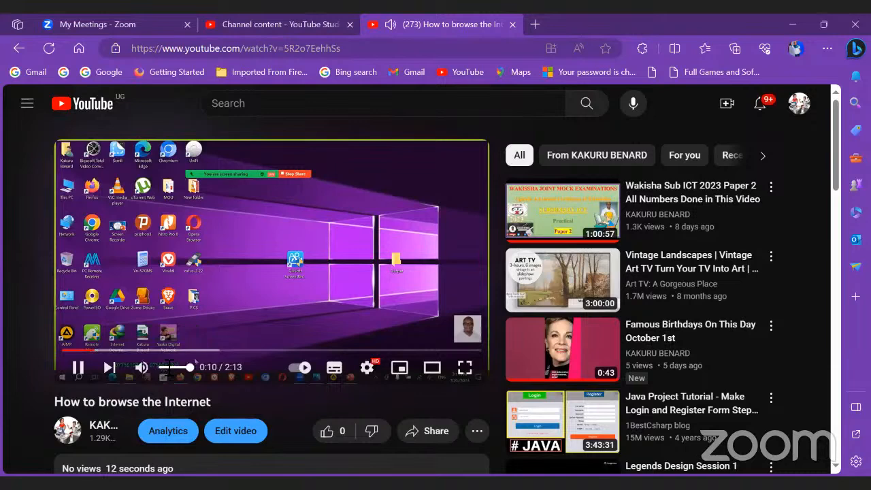
left_click(244, 233)
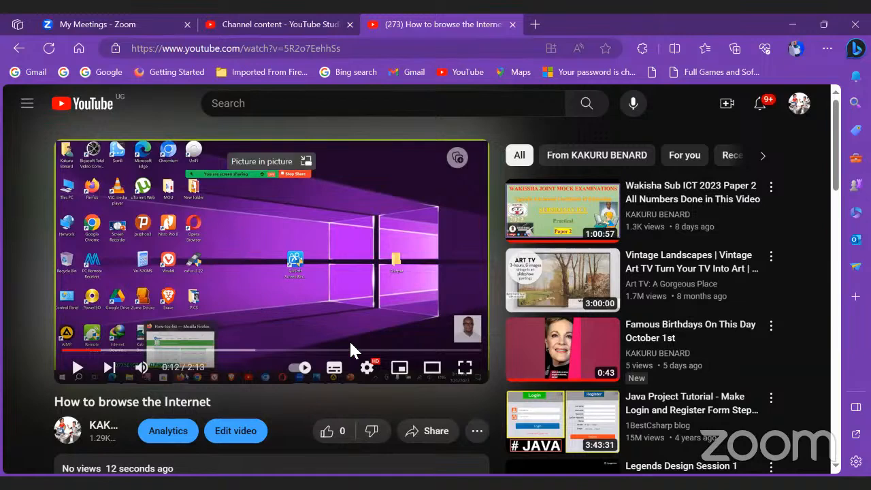
Step: Check the available quality options up to 1080p, then play the video full screen
left_click(368, 371)
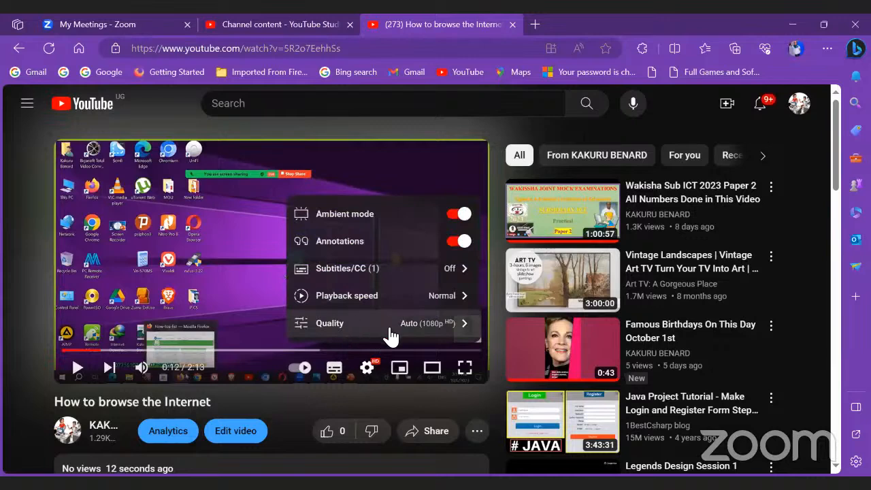
left_click(436, 325)
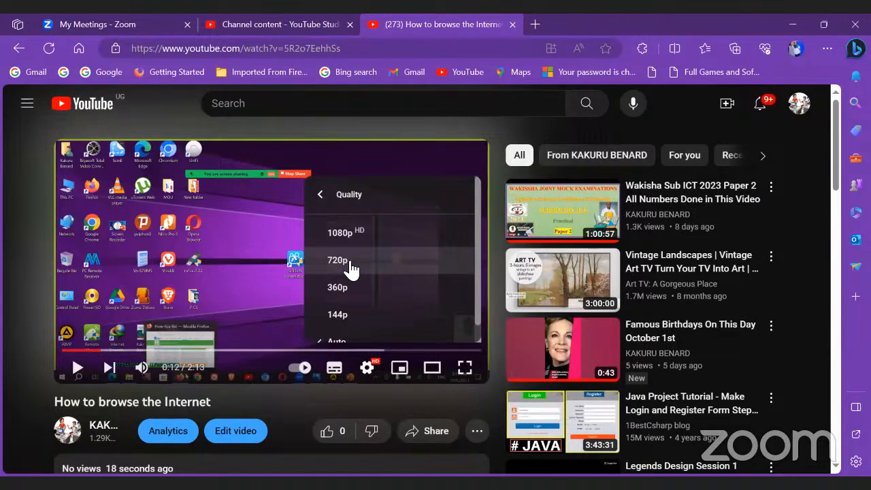
left_click(251, 231)
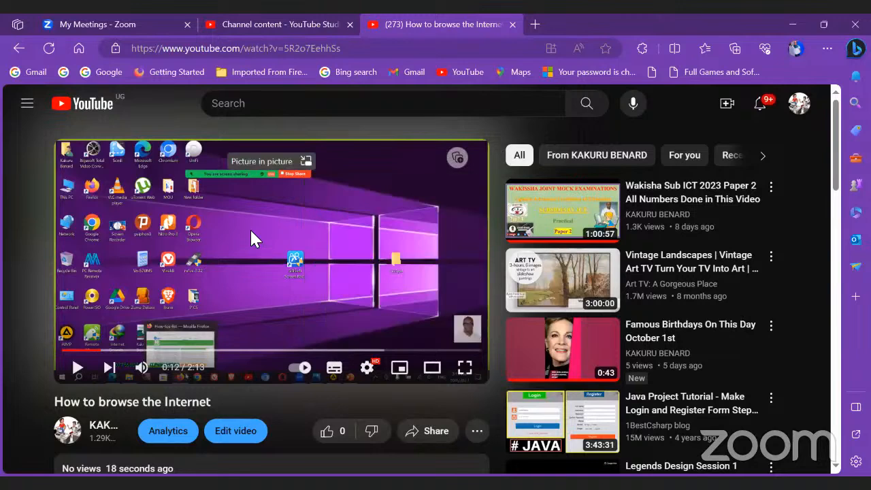
left_click(367, 366)
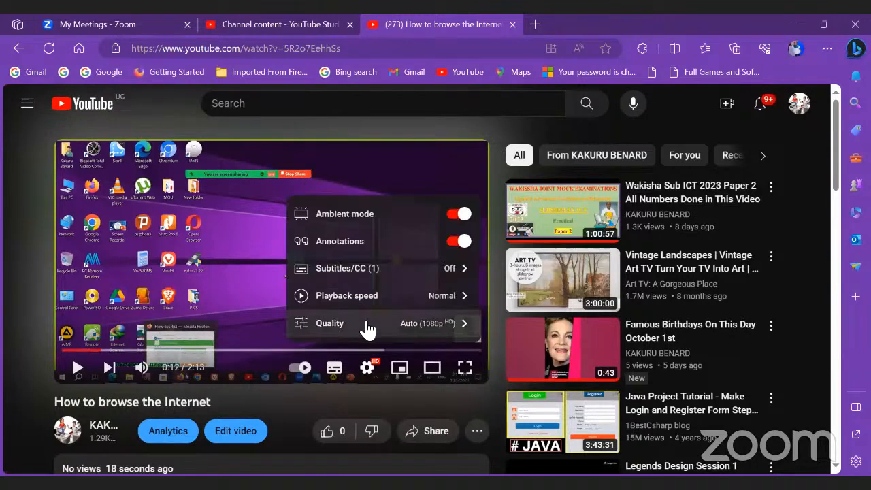
left_click(203, 226)
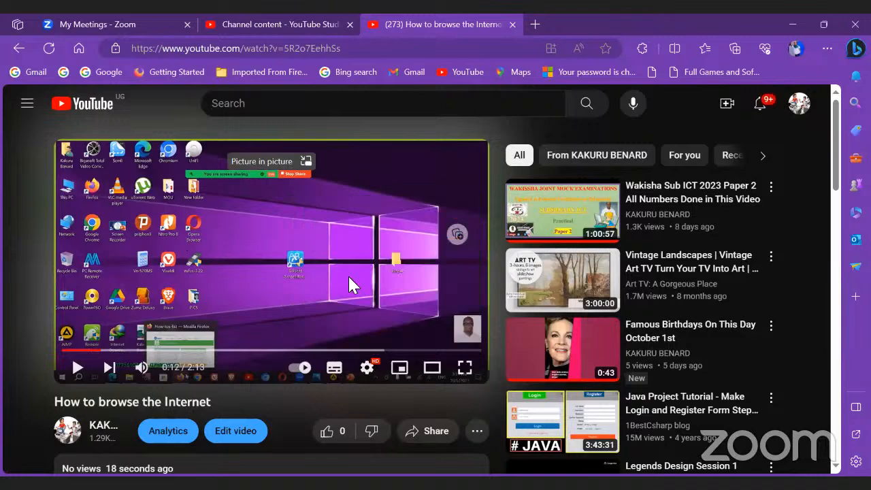
left_click(461, 372)
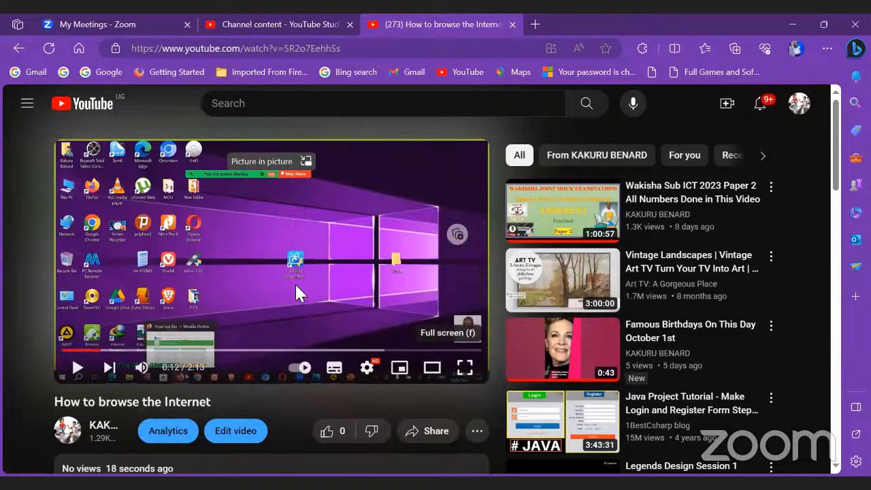